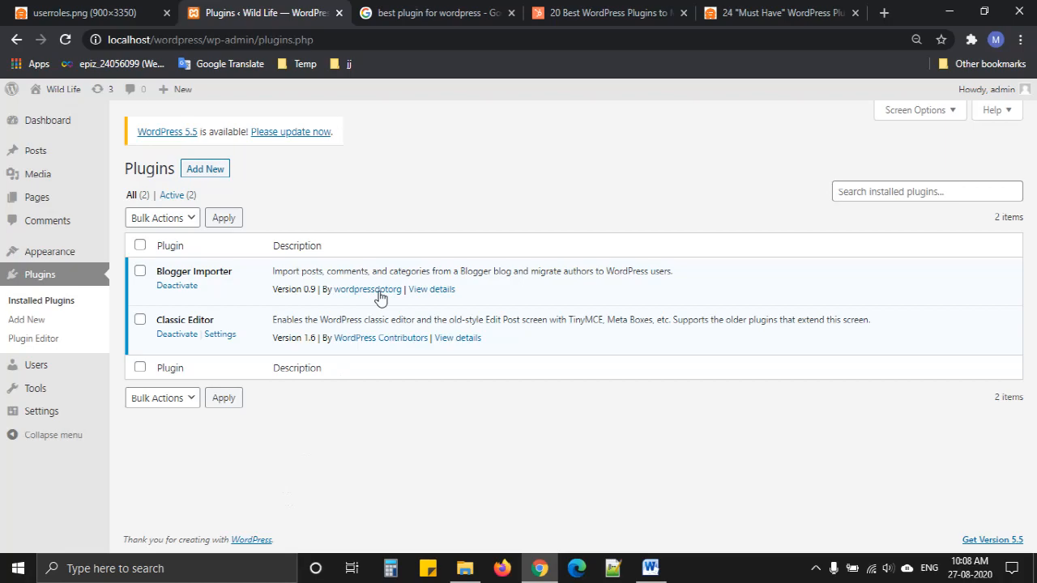
# Look through the Google results for "best plugin for wordpress"
pyautogui.click(467, 10)
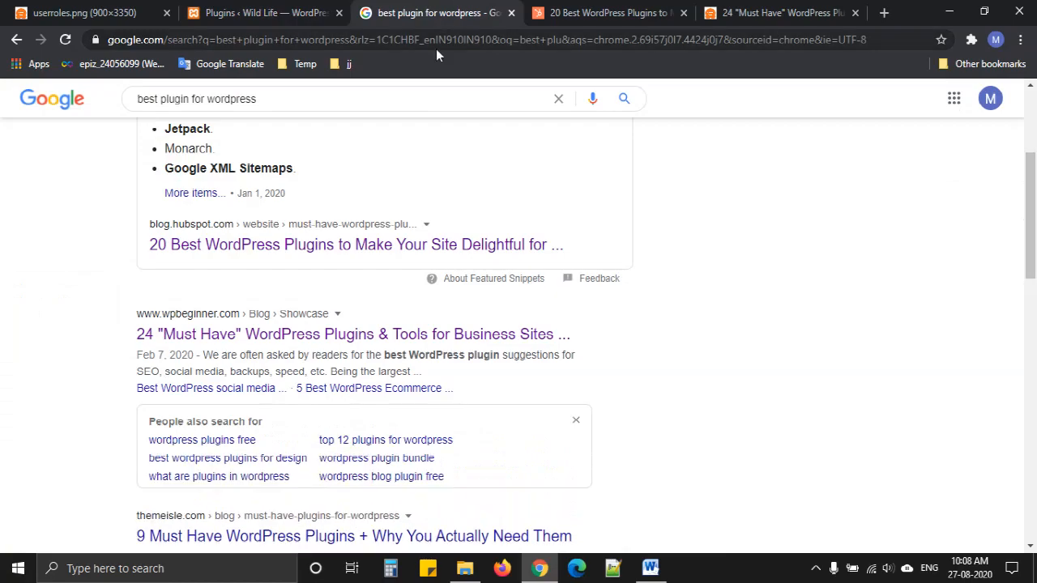
pyautogui.scroll(-5, 48, 235)
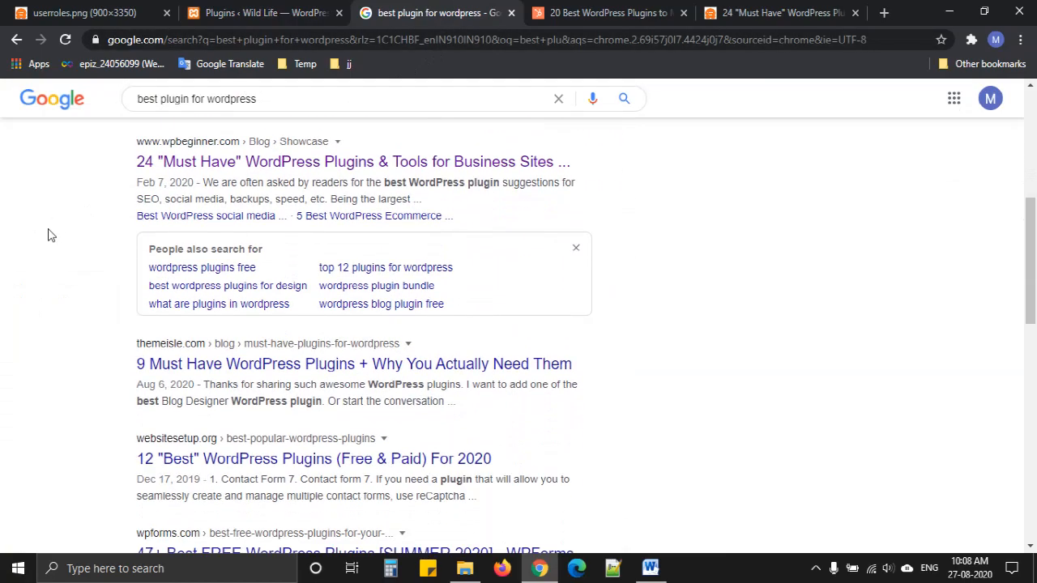
pyautogui.scroll(-7, 47, 235)
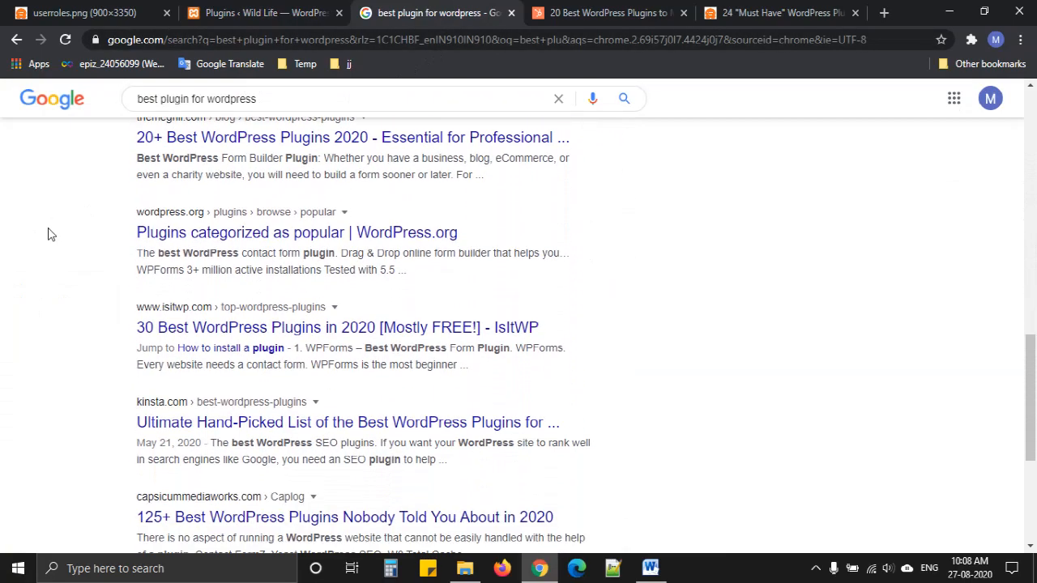
pyautogui.scroll(12, 48, 235)
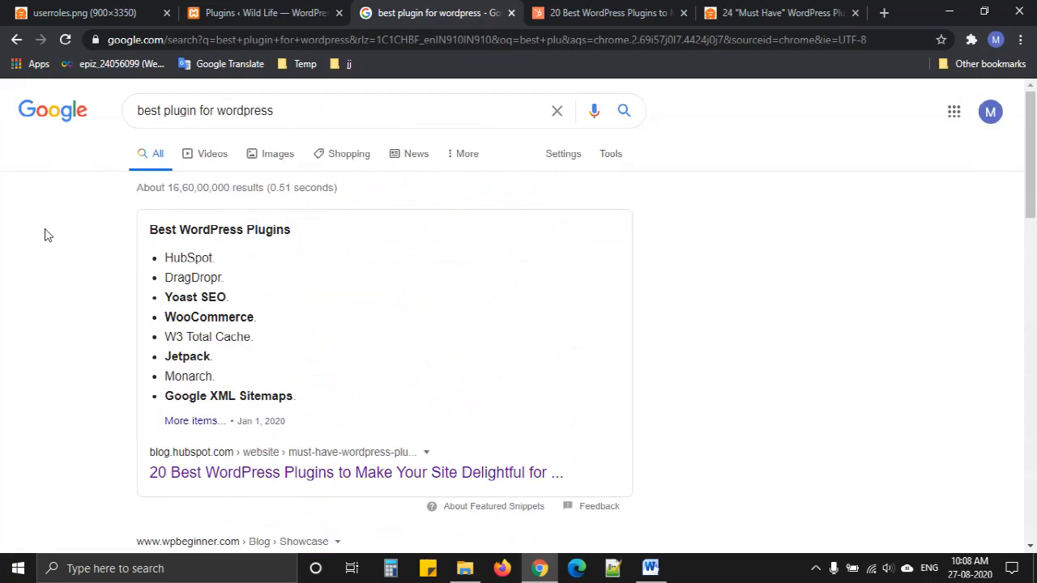
# Go to the HubSpot article on the 20 best WordPress plugins and read the Google XML Sitemaps entry
pyautogui.click(634, 7)
pyautogui.scroll(15, 169, 332)
pyautogui.scroll(15, 171, 328)
pyautogui.scroll(15, 170, 324)
pyautogui.scroll(10, 168, 322)
pyautogui.scroll(-5, 170, 322)
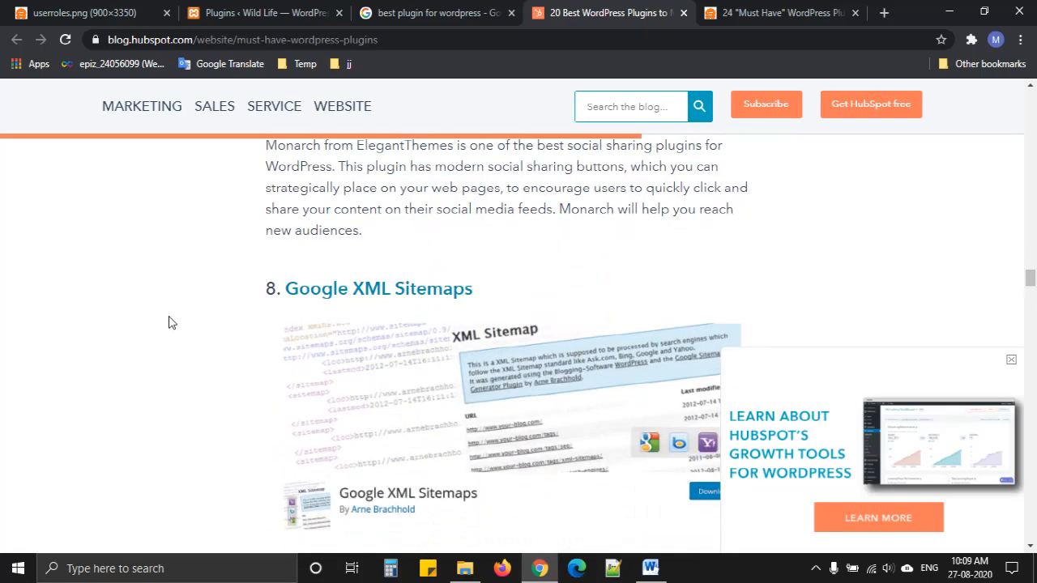
pyautogui.scroll(-3, 168, 323)
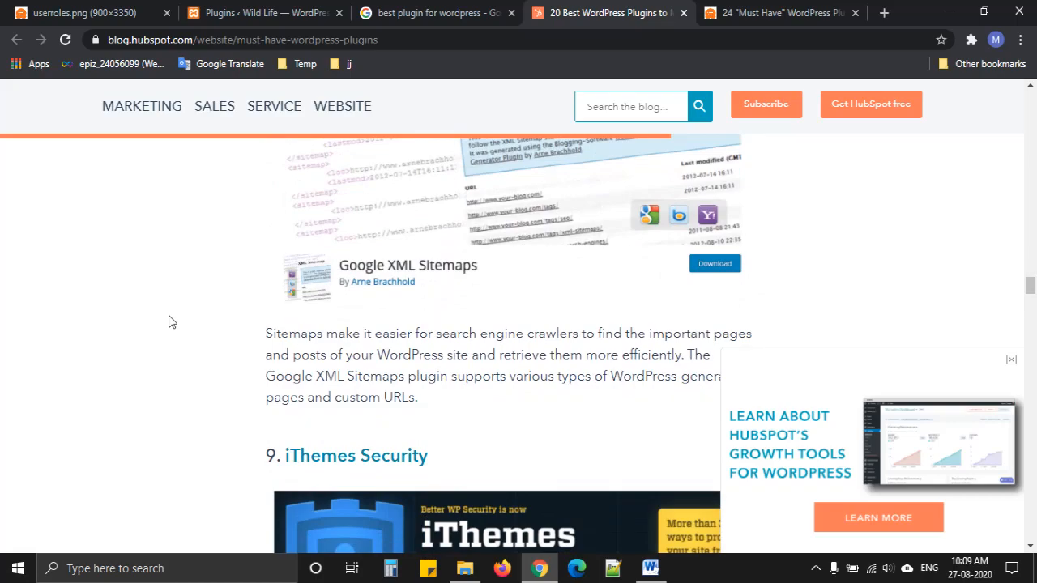
pyautogui.scroll(1, 169, 323)
pyautogui.scroll(1, 168, 322)
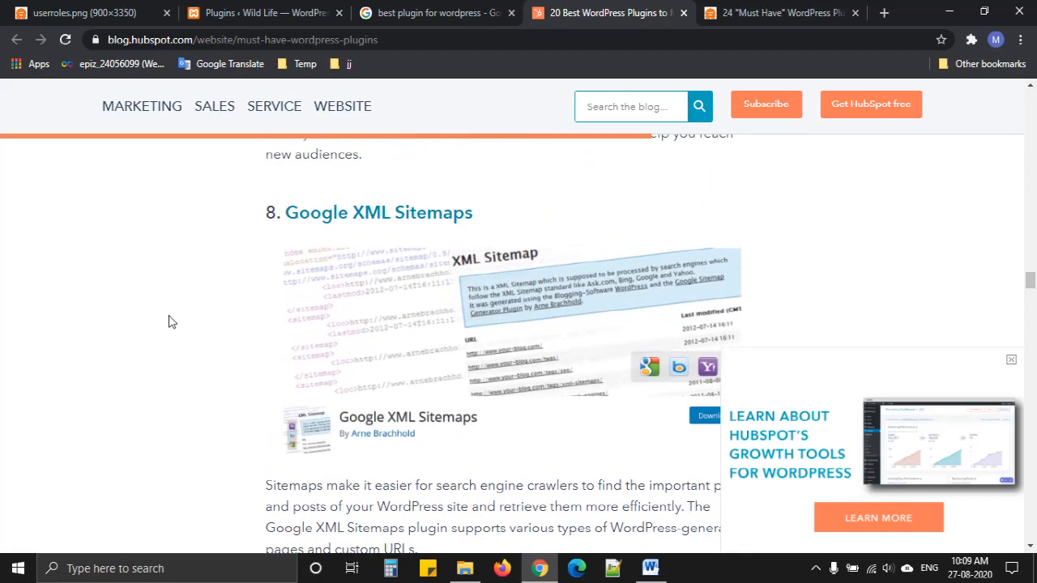
# Review the earlier plugin entries in the HubSpot article, from Monarch back to WooCommerce
pyautogui.scroll(5, 169, 323)
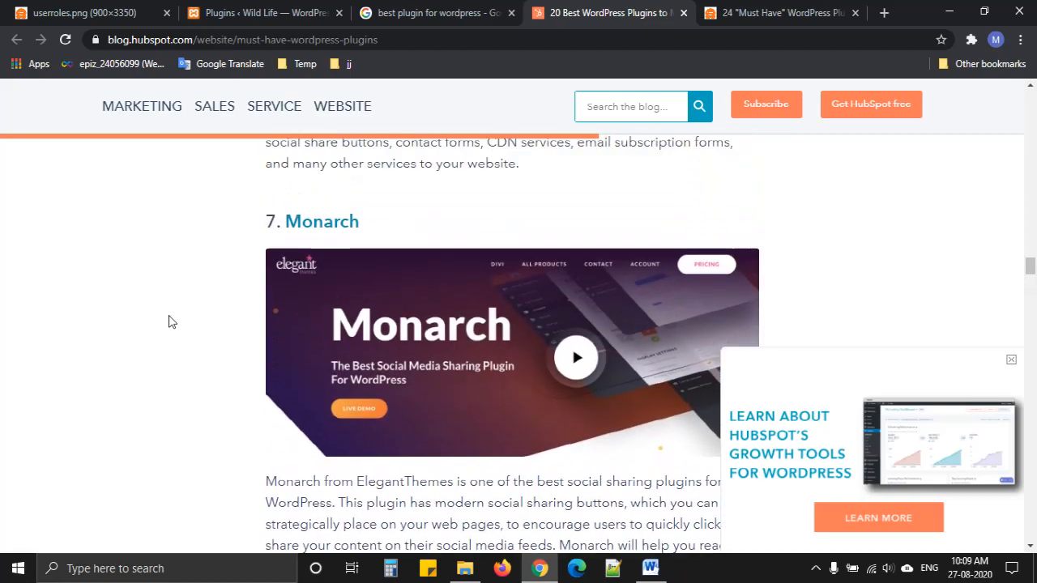
pyautogui.scroll(6, 168, 322)
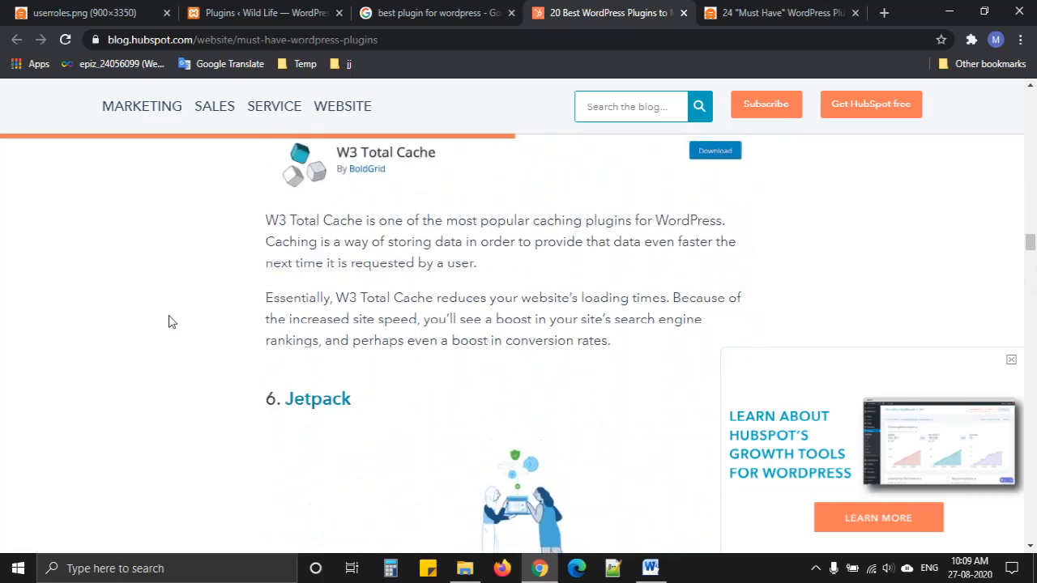
pyautogui.scroll(13, 168, 322)
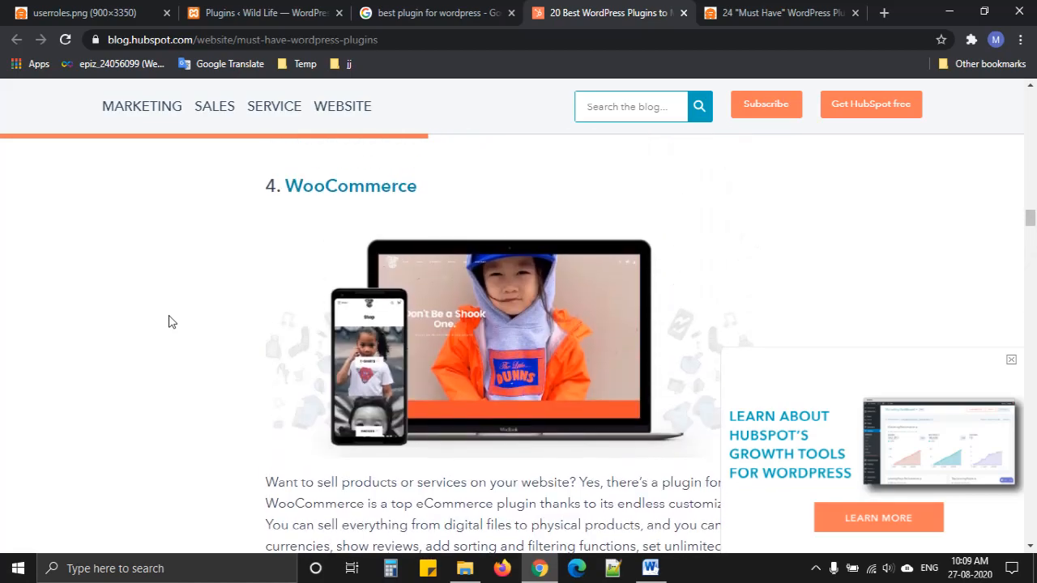
pyautogui.scroll(-4, 169, 322)
pyautogui.scroll(-3, 169, 320)
pyautogui.scroll(4, 169, 319)
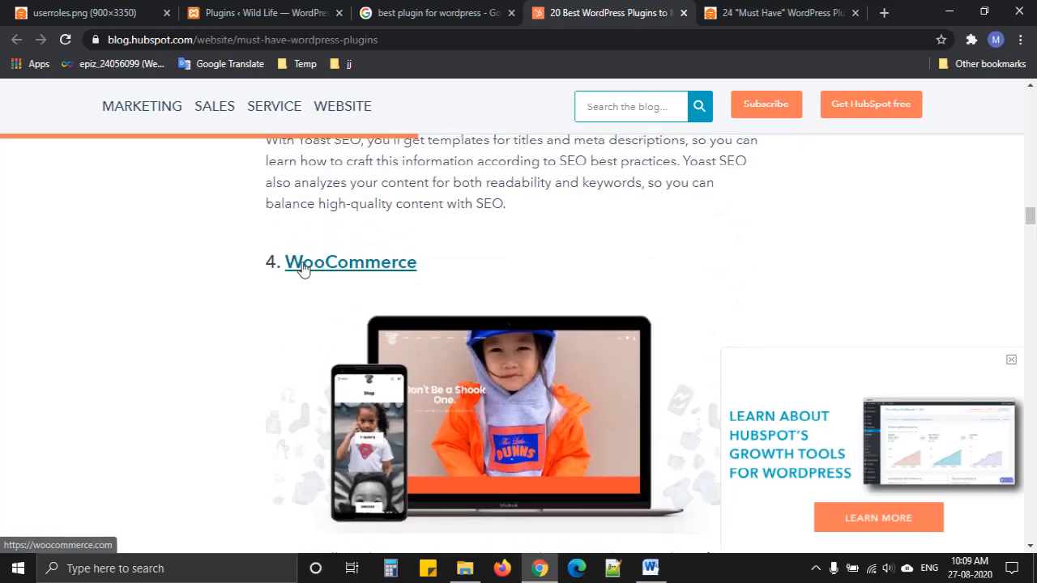
# Open the WooCommerce website from the article and look over its home page features
pyautogui.click(302, 267)
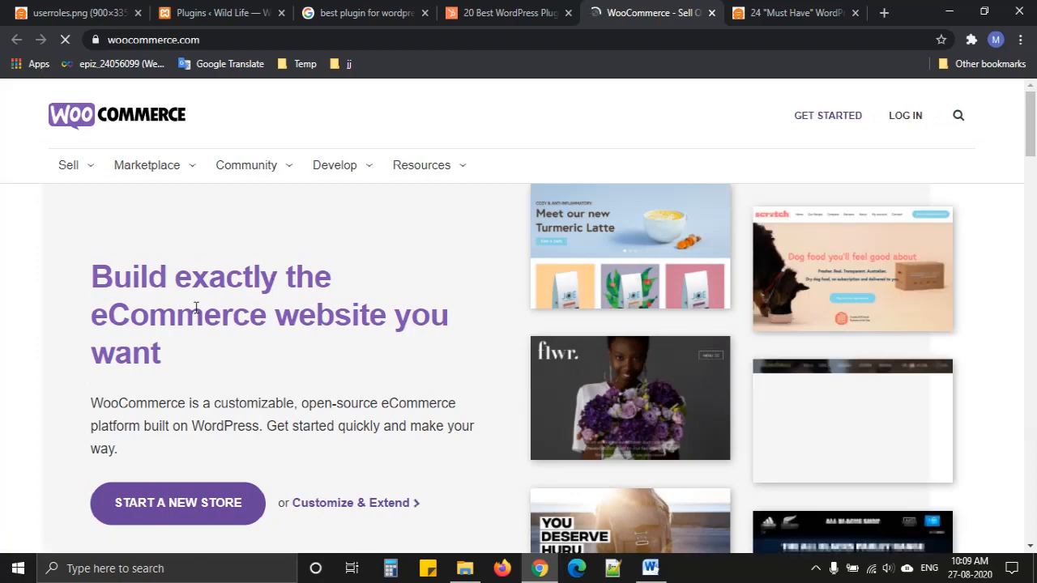
pyautogui.scroll(-8, 194, 310)
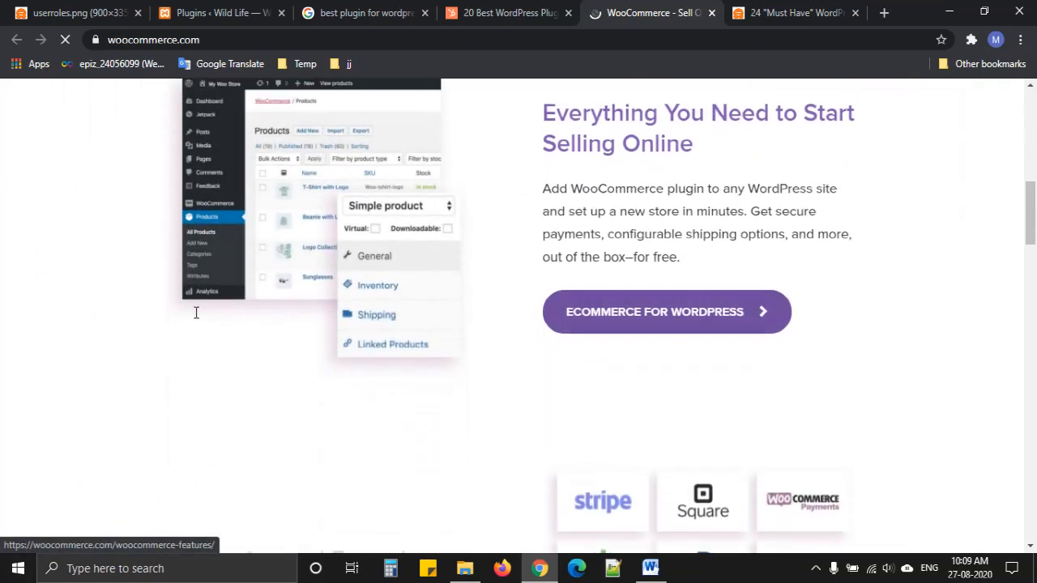
pyautogui.scroll(-4, 432, 362)
pyautogui.scroll(-6, 432, 363)
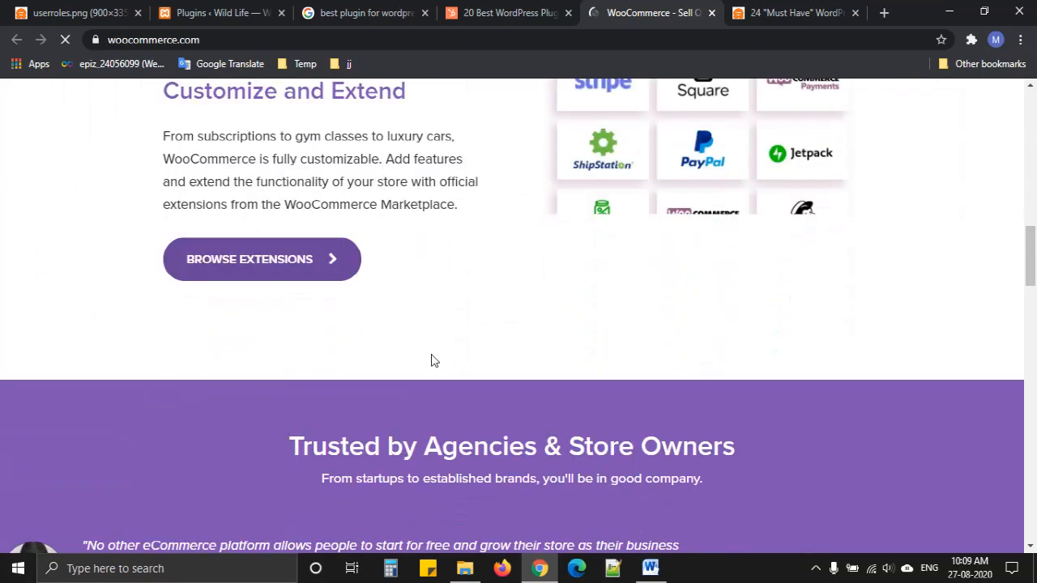
pyautogui.scroll(4, 433, 350)
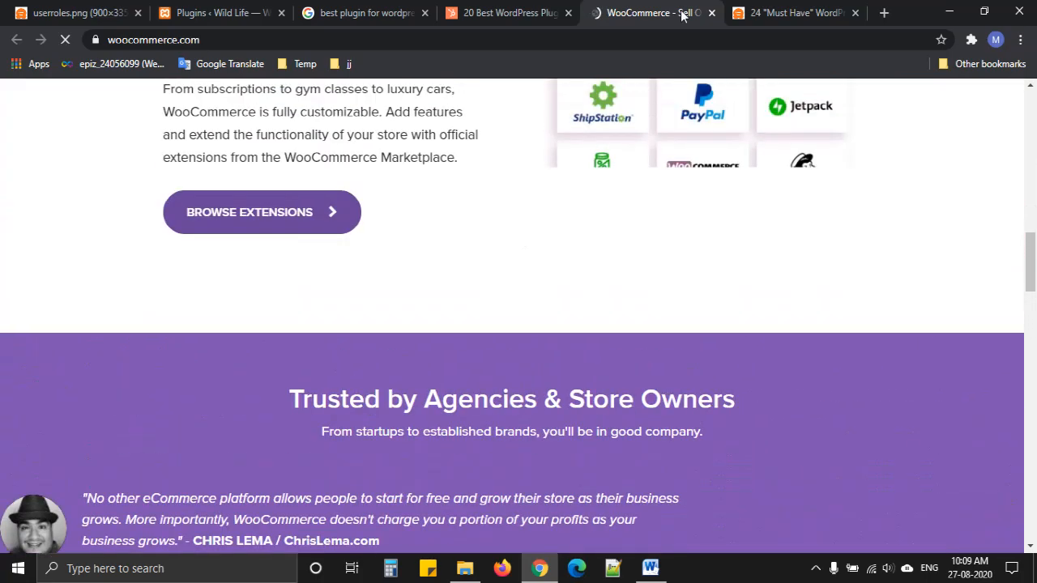
# Switch to the WPBeginner article on 24 must-have plugins and read the WP Mail SMTP entry
pyautogui.click(776, 11)
pyautogui.scroll(-3, 386, 303)
pyautogui.scroll(11, 386, 294)
pyautogui.scroll(4, 388, 285)
pyautogui.scroll(-4, 387, 287)
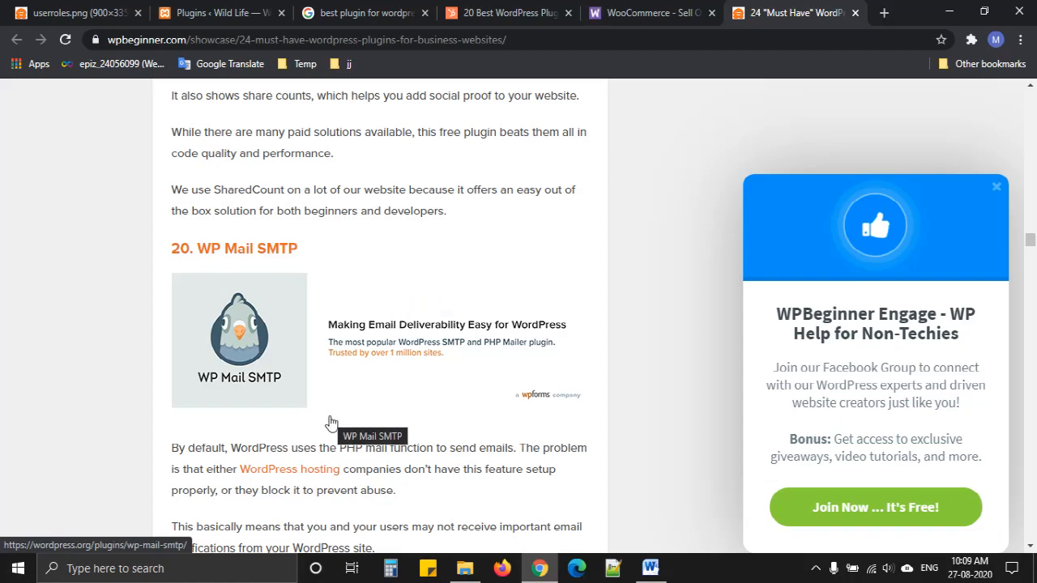
pyautogui.scroll(-2, 329, 422)
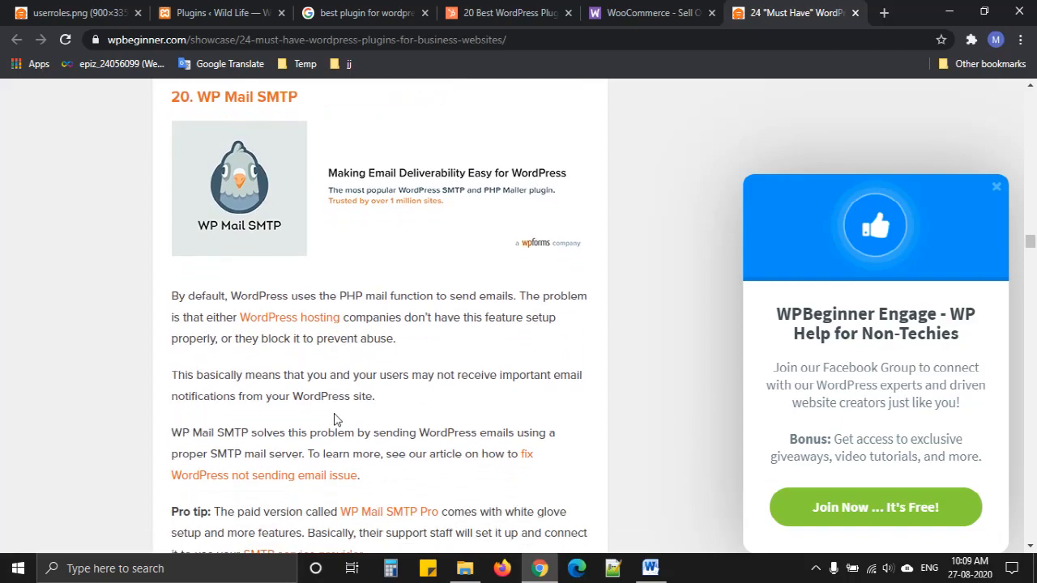
pyautogui.scroll(-2, 336, 419)
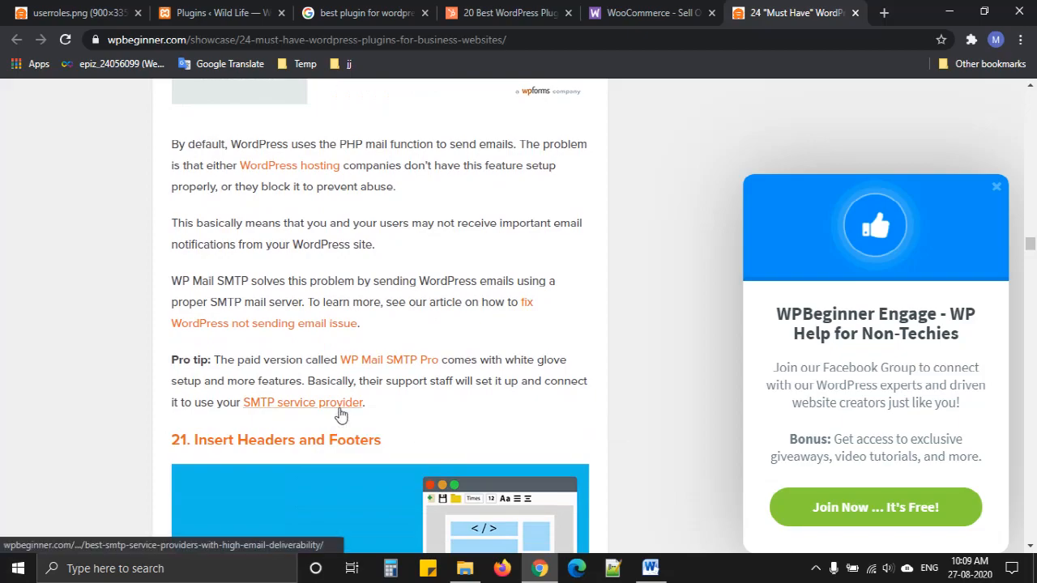
# Find the Shared Counts entry in the WPBeginner article and open its WordPress.org plugin page in a new tab
pyautogui.scroll(4, 341, 415)
pyautogui.scroll(4, 341, 415)
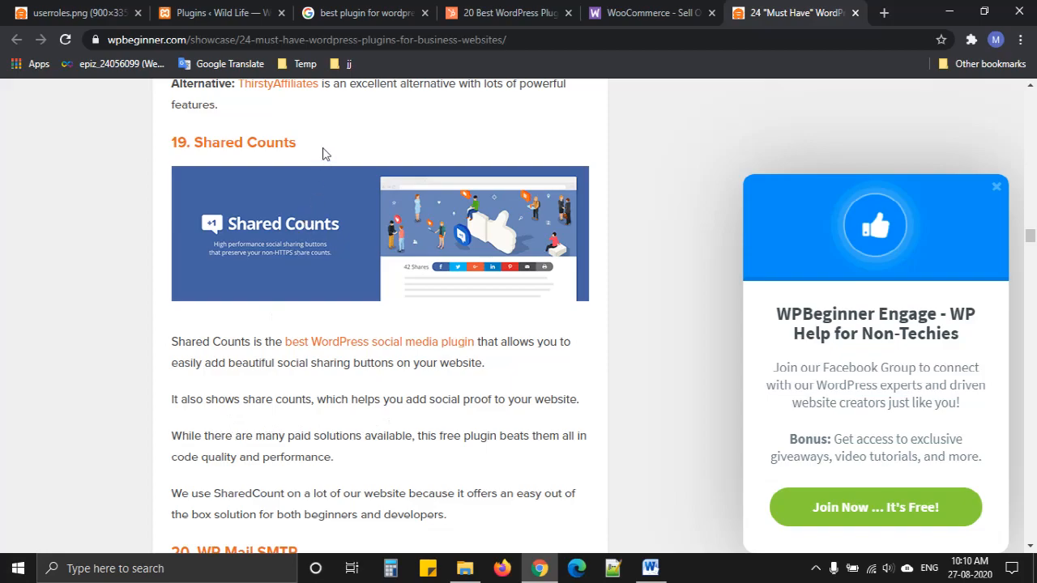
pyautogui.moveTo(313, 146); pyautogui.dragTo(195, 137)
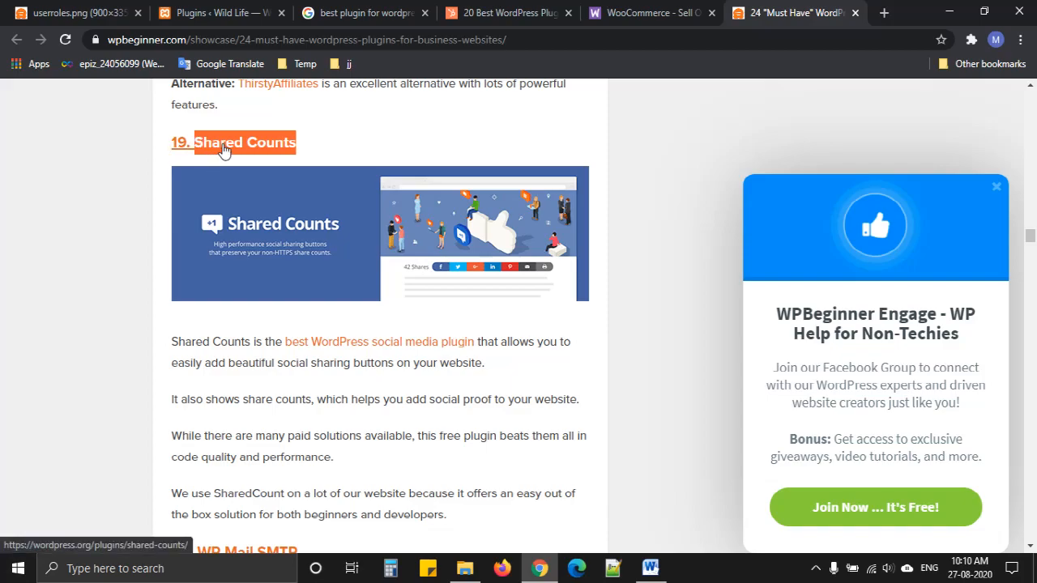
pyautogui.middleClick(222, 148)
pyautogui.click(794, 9)
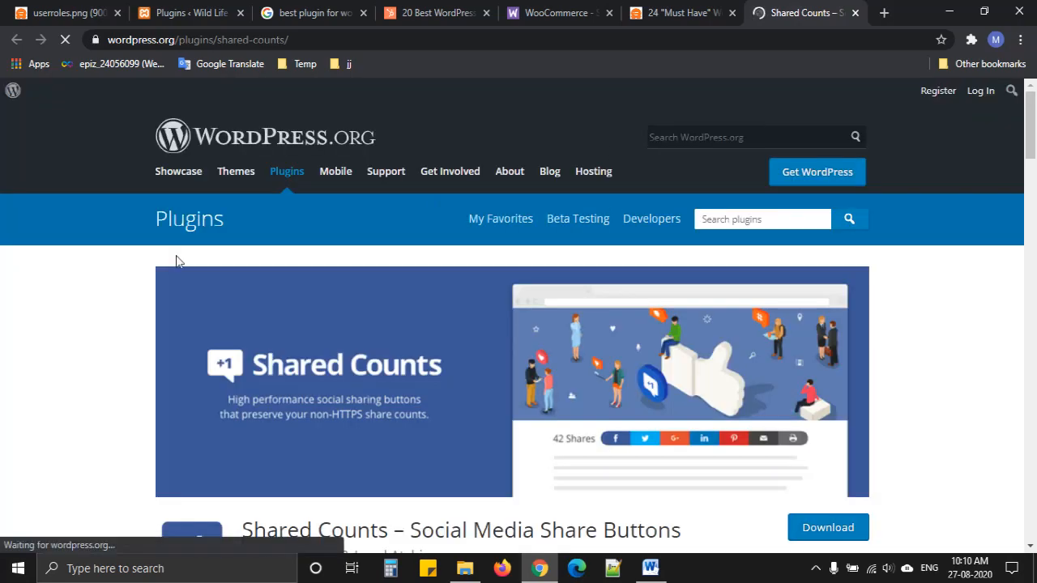
pyautogui.scroll(-2, 3, 318)
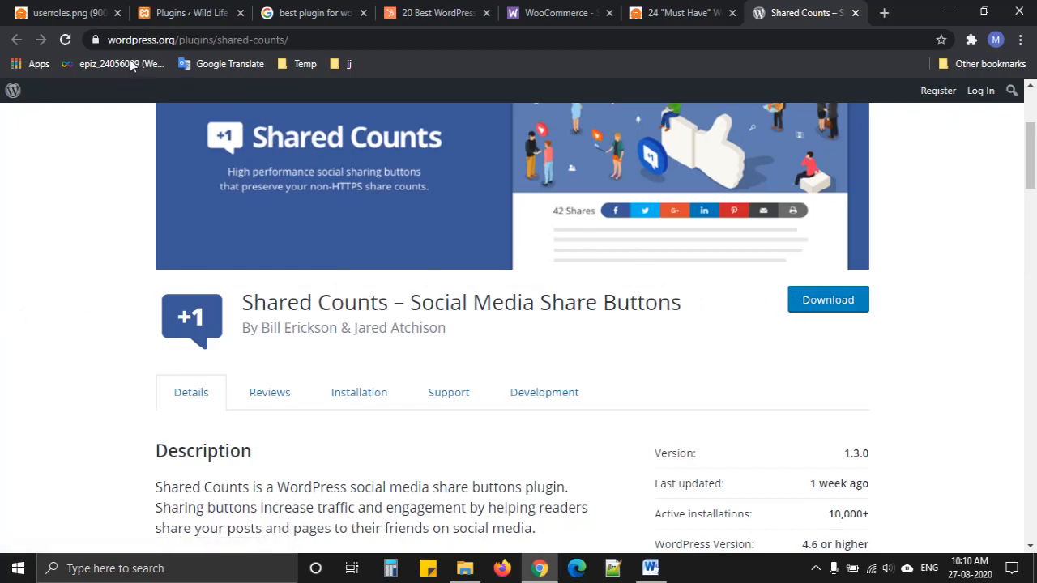
# Return to the site's WordPress admin and search for "Shared Counts" among the plugins that can be added
pyautogui.click(166, 13)
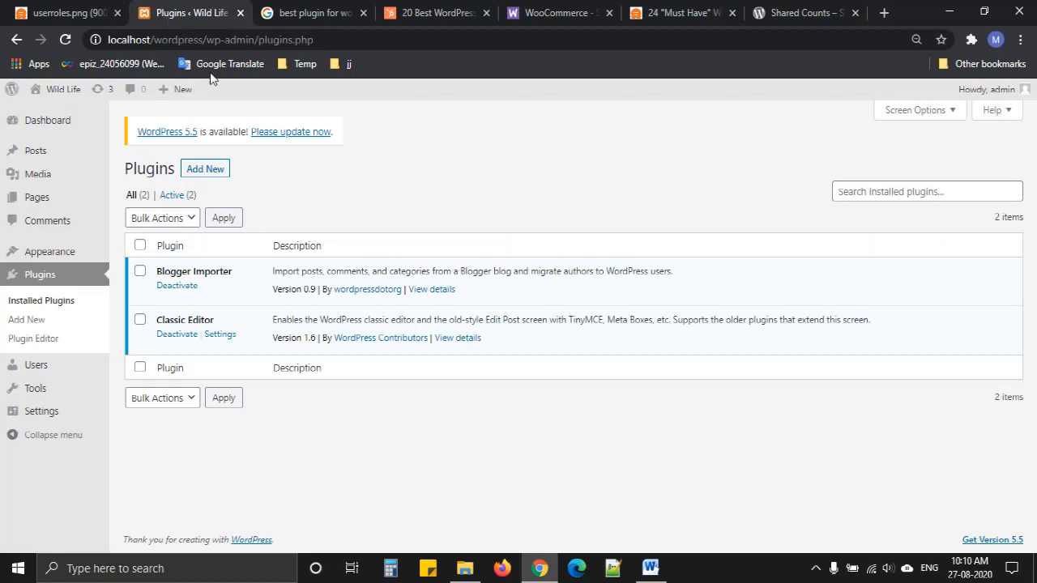
pyautogui.click(207, 168)
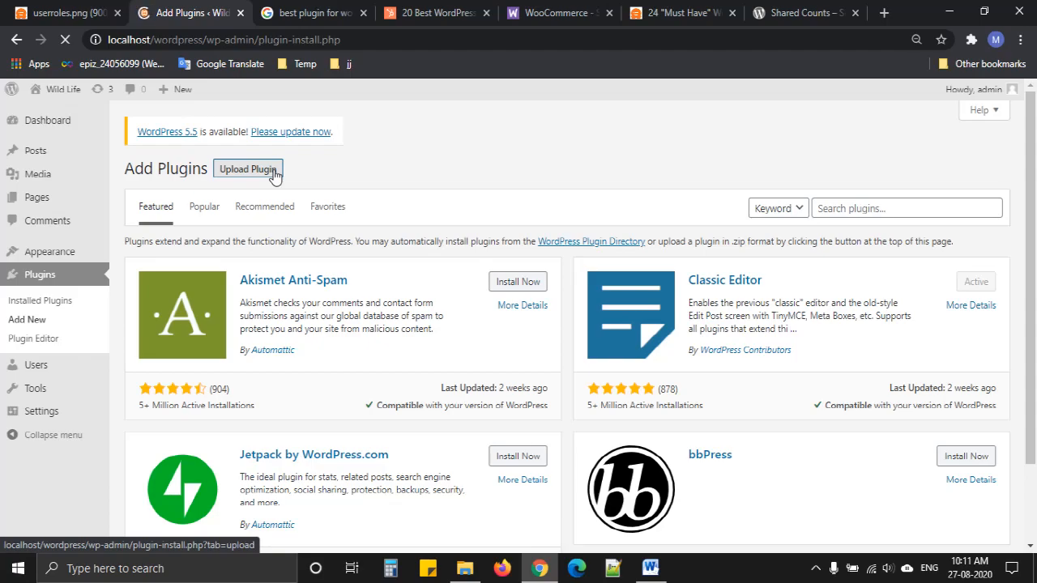
pyautogui.click(853, 205)
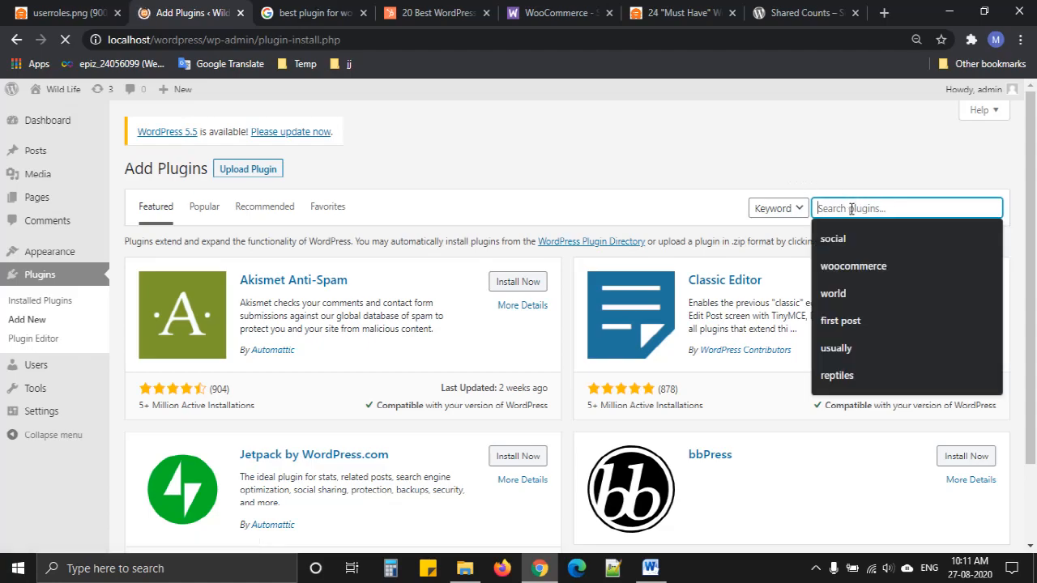
pyautogui.write('Shared Counts')
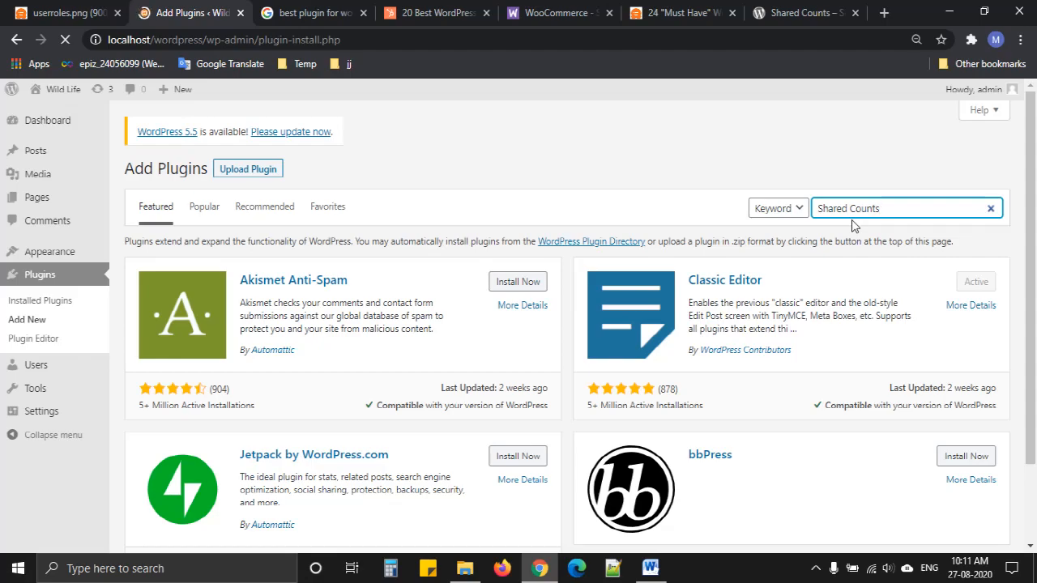
# Review the Shared Counts page on WordPress.org, including its web address, description and included buttons
pyautogui.click(814, 10)
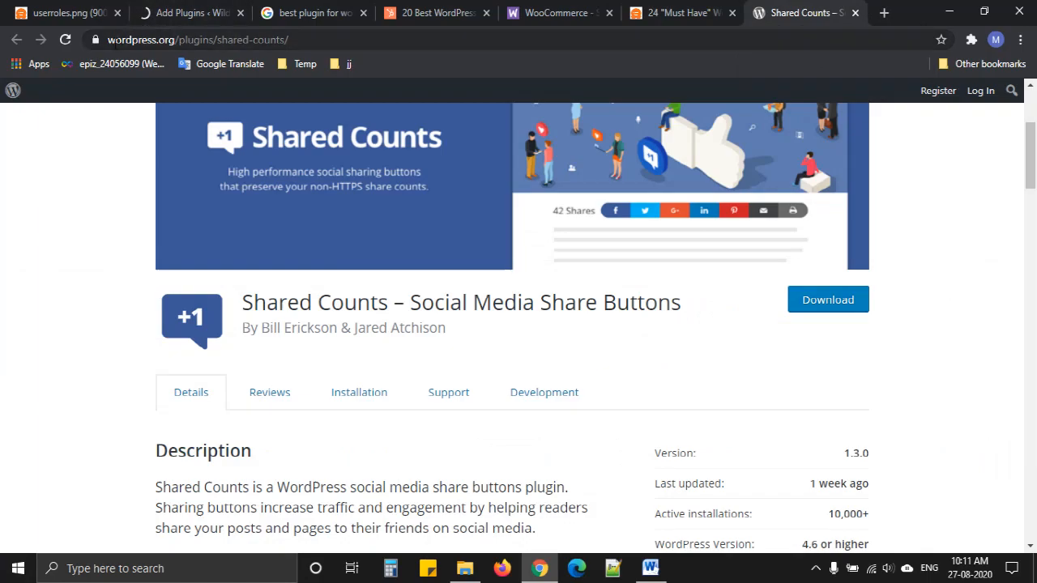
pyautogui.moveTo(106, 39); pyautogui.dragTo(172, 39)
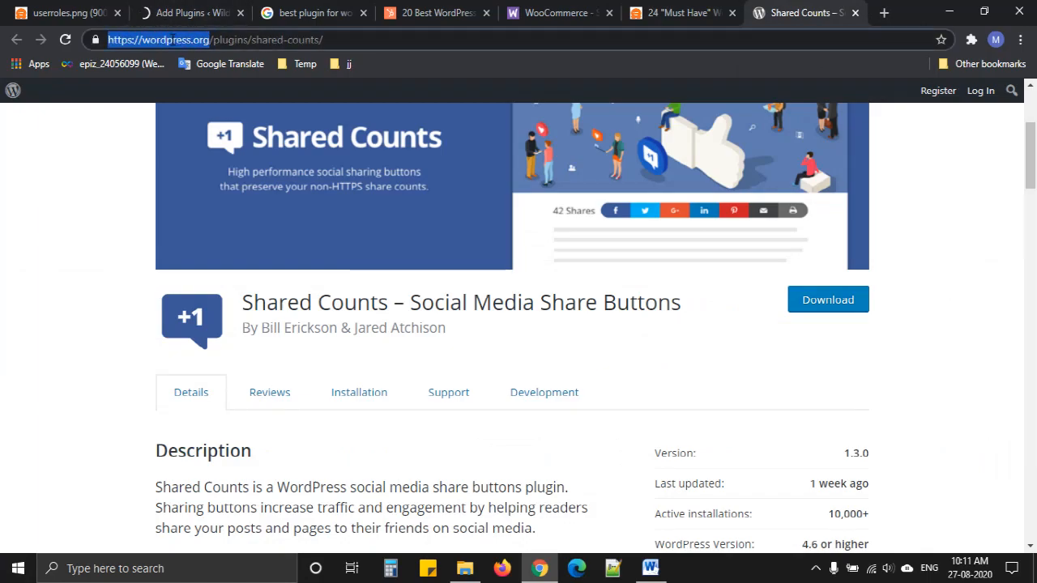
pyautogui.scroll(-3, 123, 252)
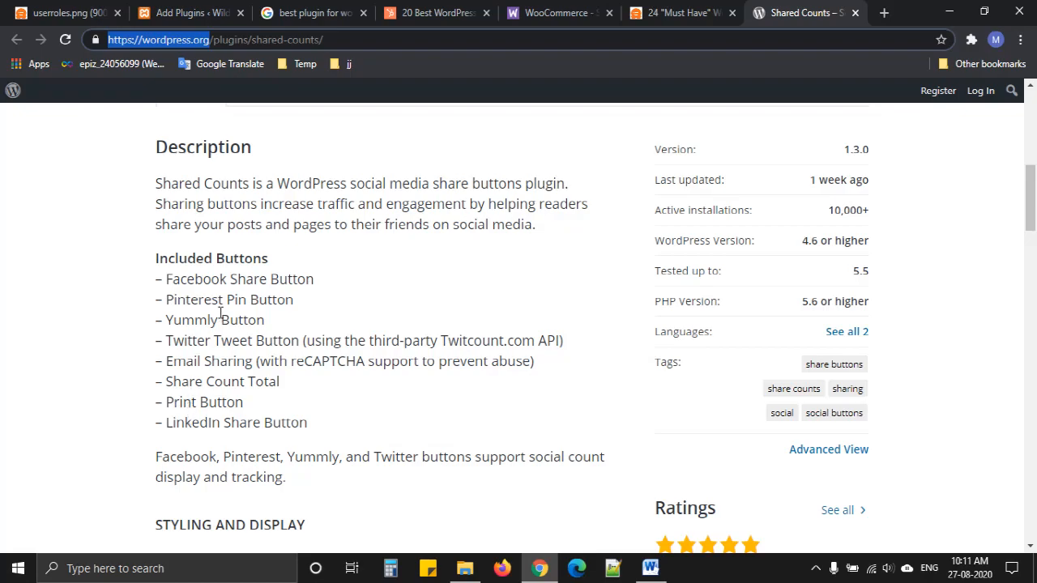
pyautogui.scroll(-2, 220, 304)
pyautogui.scroll(2, 217, 301)
# Install the "Shared Counts – Social Media Share Buttons" plugin from the search results in the WordPress admin
pyautogui.click(154, 12)
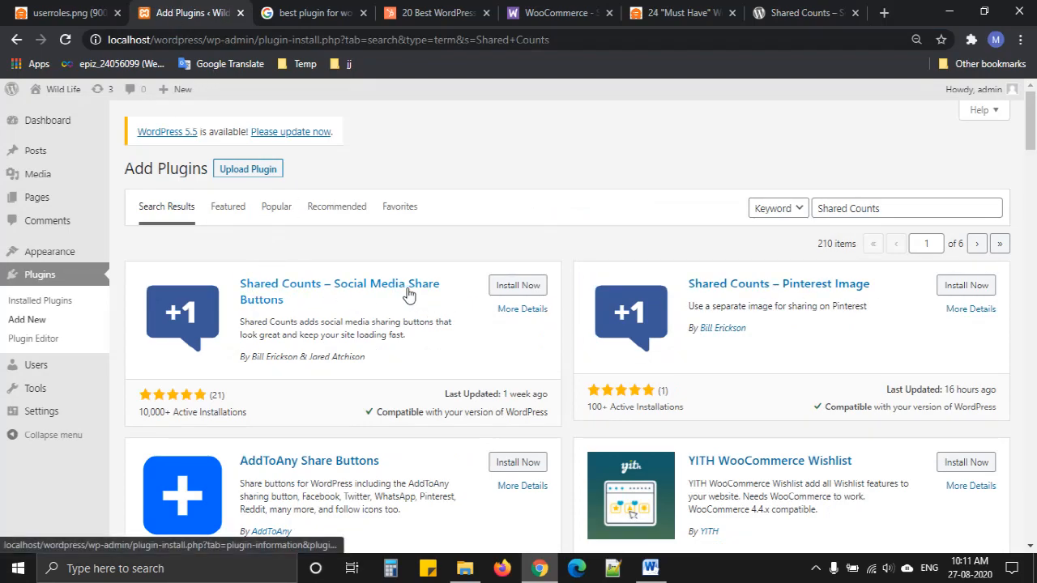
pyautogui.click(499, 290)
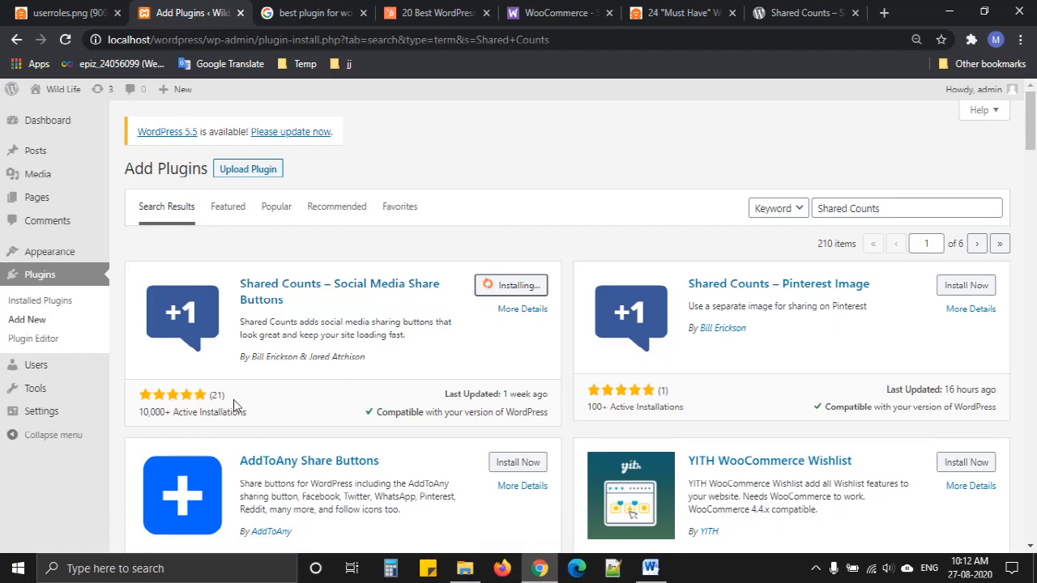
# Check the active installations figure of Shared Counts and browse the other plugins in the search results
pyautogui.moveTo(139, 411); pyautogui.dragTo(188, 405)
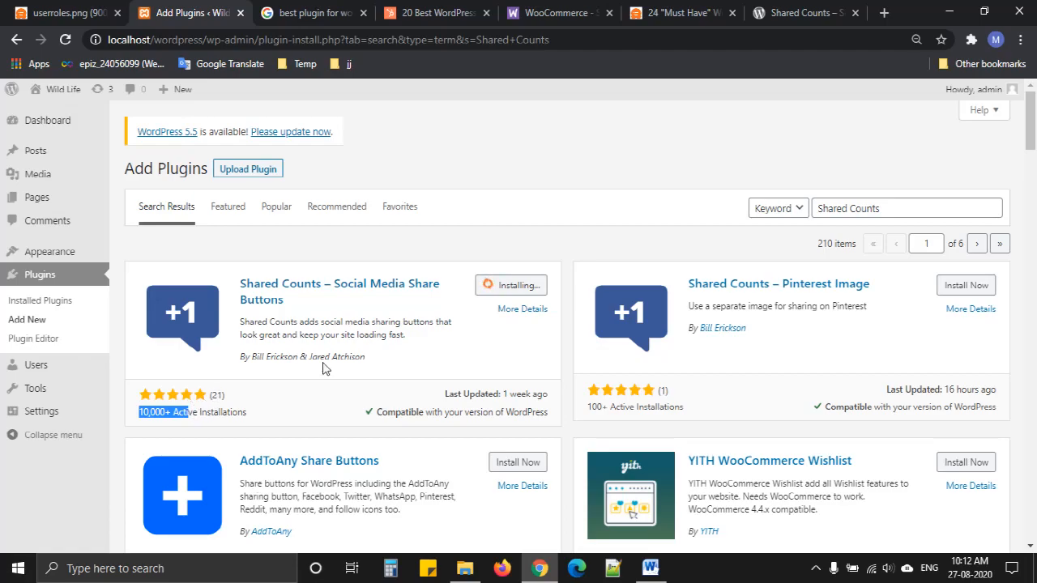
pyautogui.scroll(-5, 570, 271)
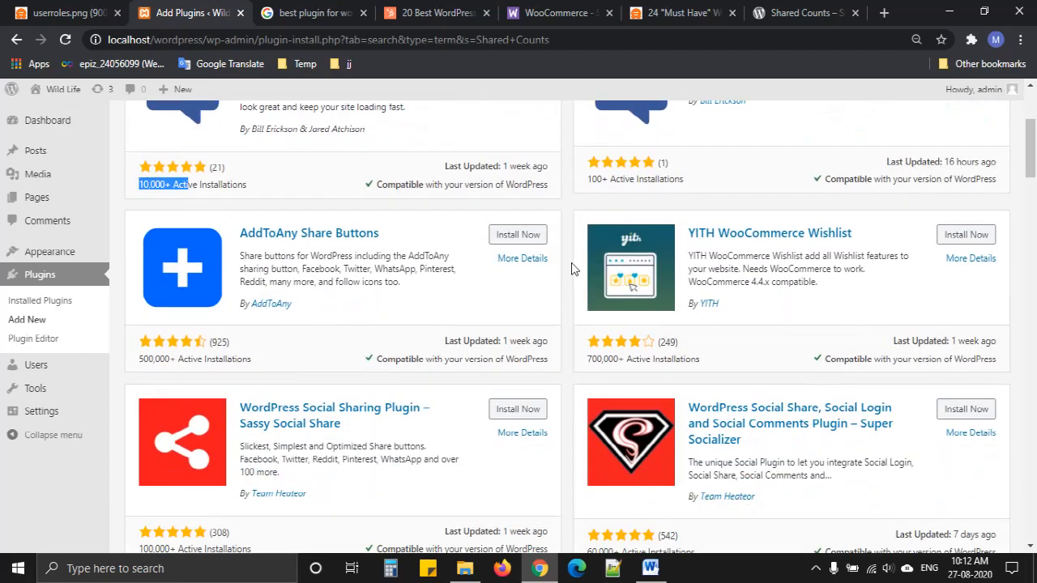
pyautogui.scroll(-3, 571, 269)
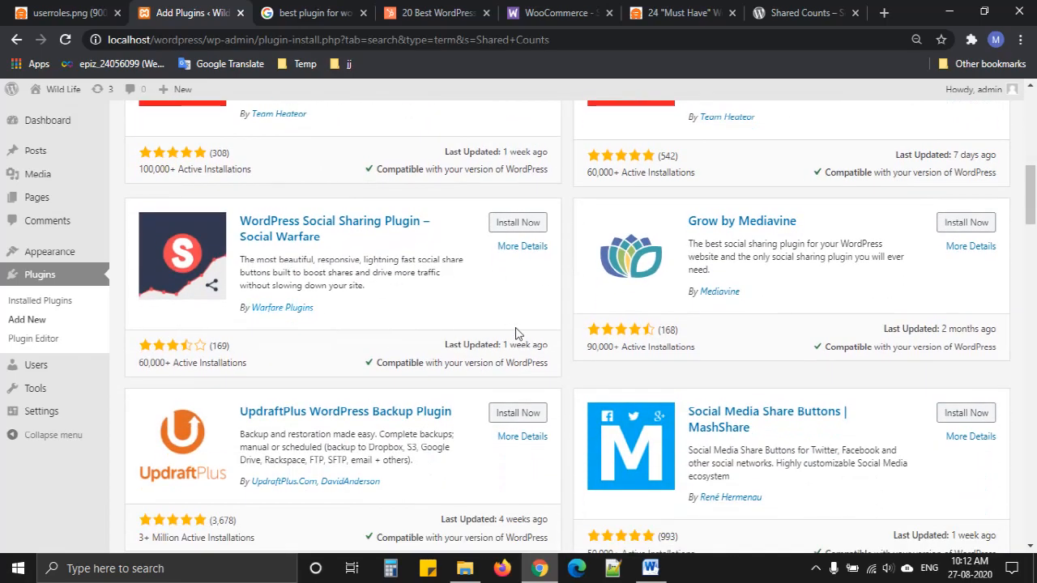
pyautogui.scroll(-1, 443, 201)
pyautogui.scroll(-5, 435, 192)
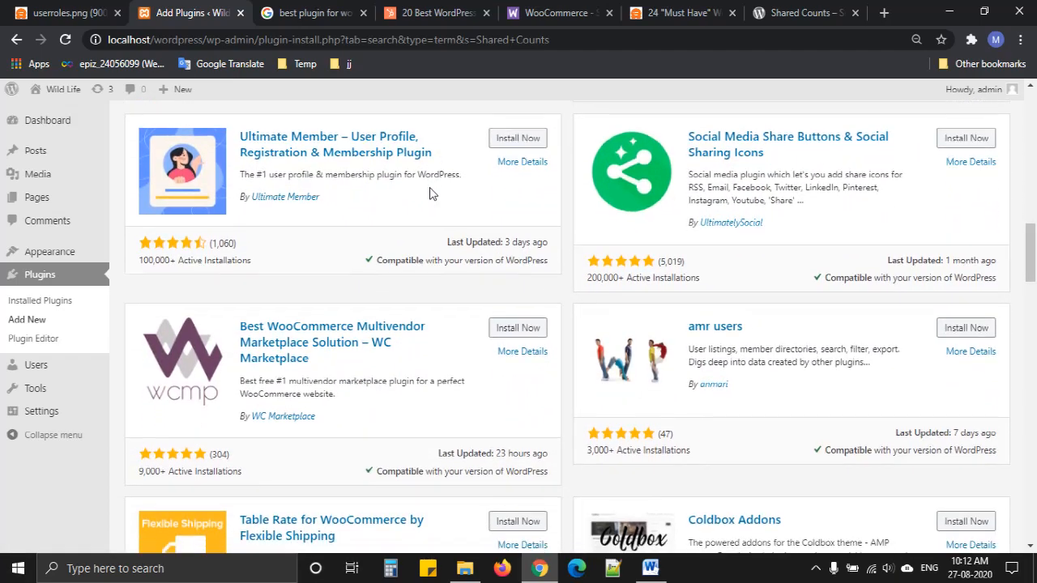
# Look through the Shared Counts page on WordPress.org and read its installation instructions
pyautogui.scroll(-2, 432, 192)
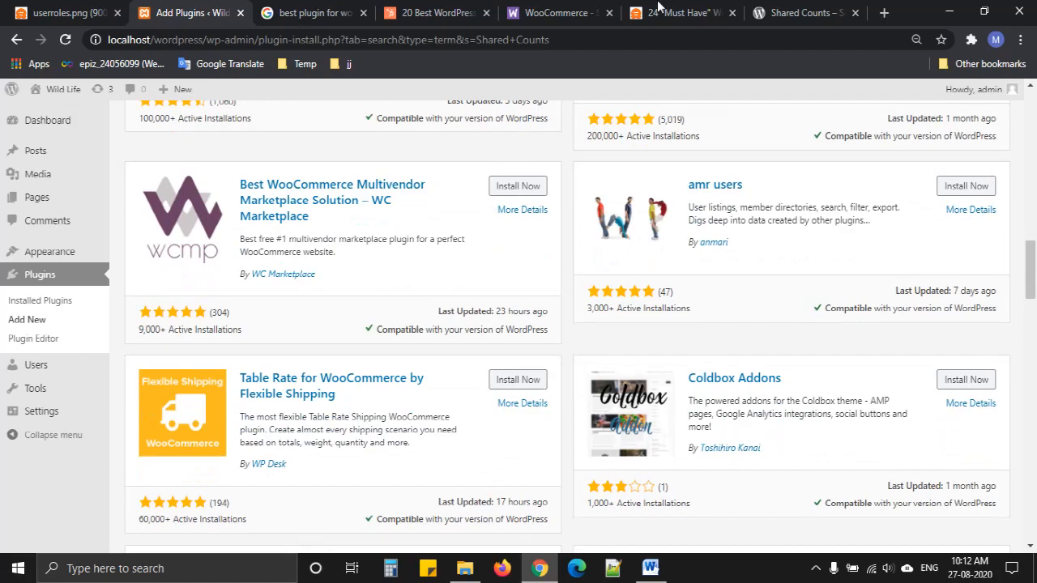
pyautogui.click(761, 11)
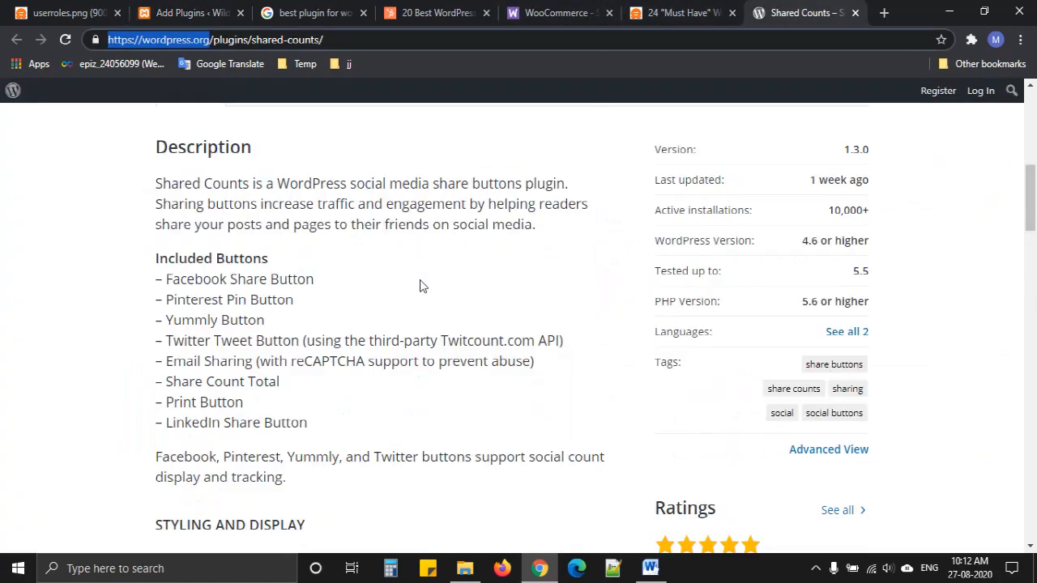
pyautogui.scroll(-4, 419, 285)
pyautogui.scroll(8, 417, 279)
pyautogui.scroll(-2, 364, 299)
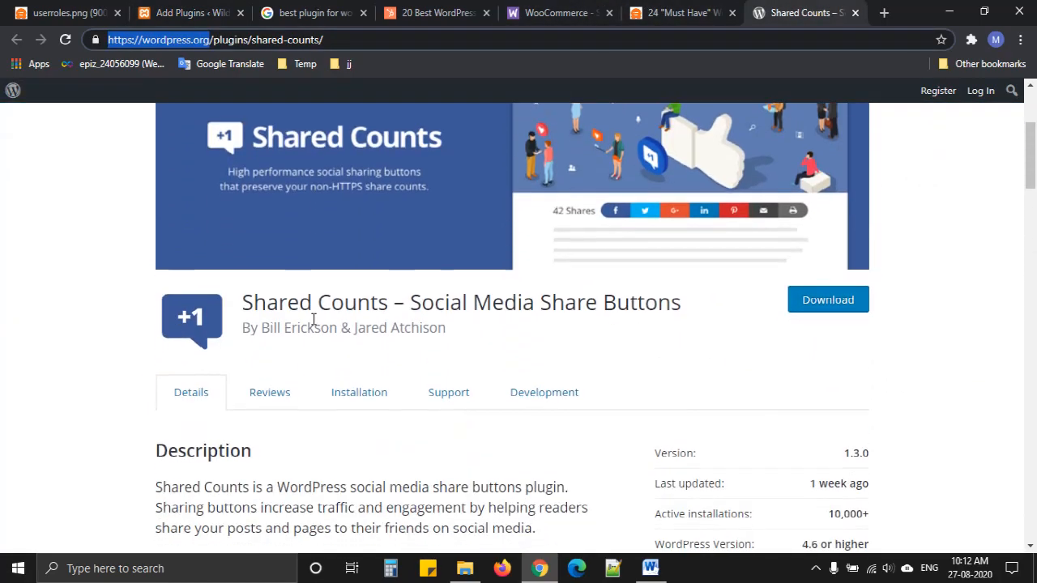
pyautogui.click(362, 393)
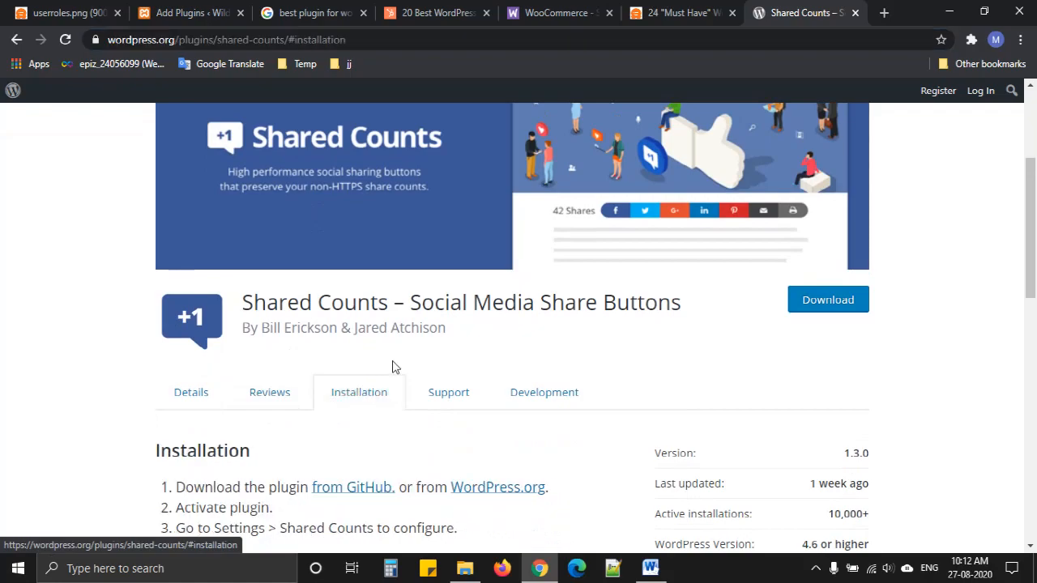
pyautogui.scroll(-6, 393, 367)
pyautogui.scroll(6, 392, 367)
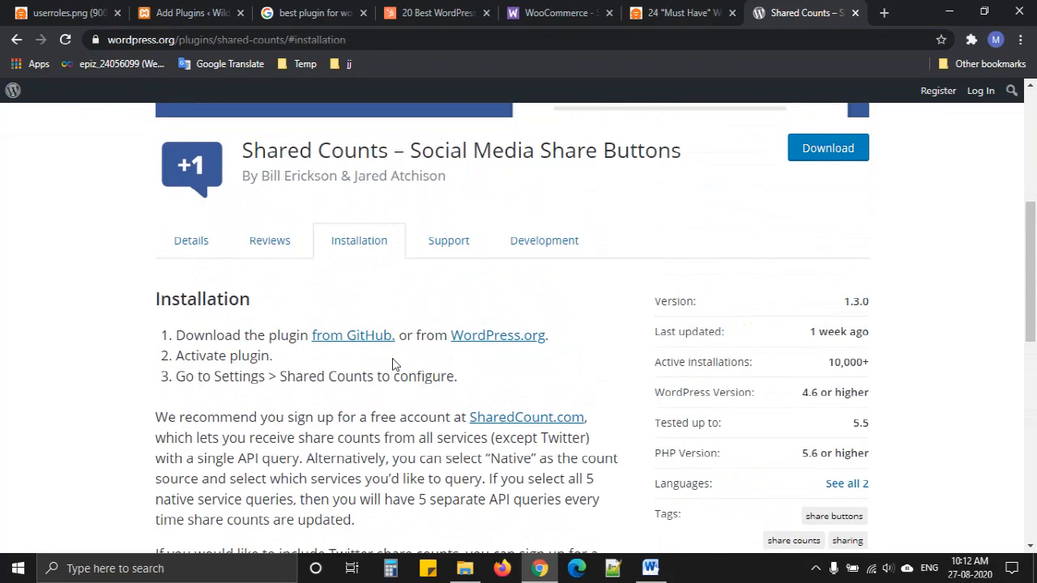
# Read the details of Shared Counts through to the screenshots of its available share button styles
pyautogui.click(203, 243)
pyautogui.scroll(-15, 250, 320)
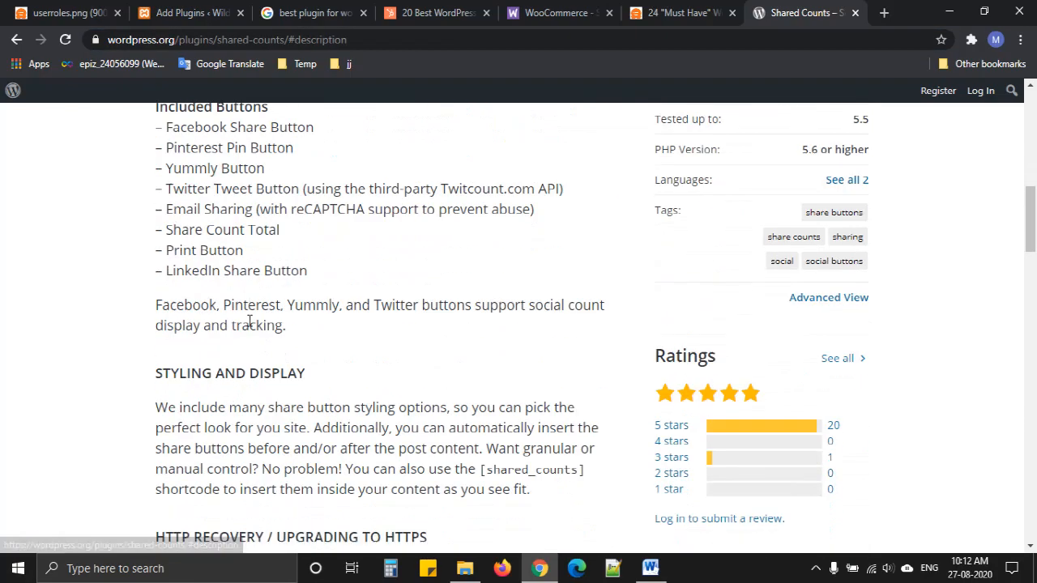
pyautogui.scroll(-8, 251, 321)
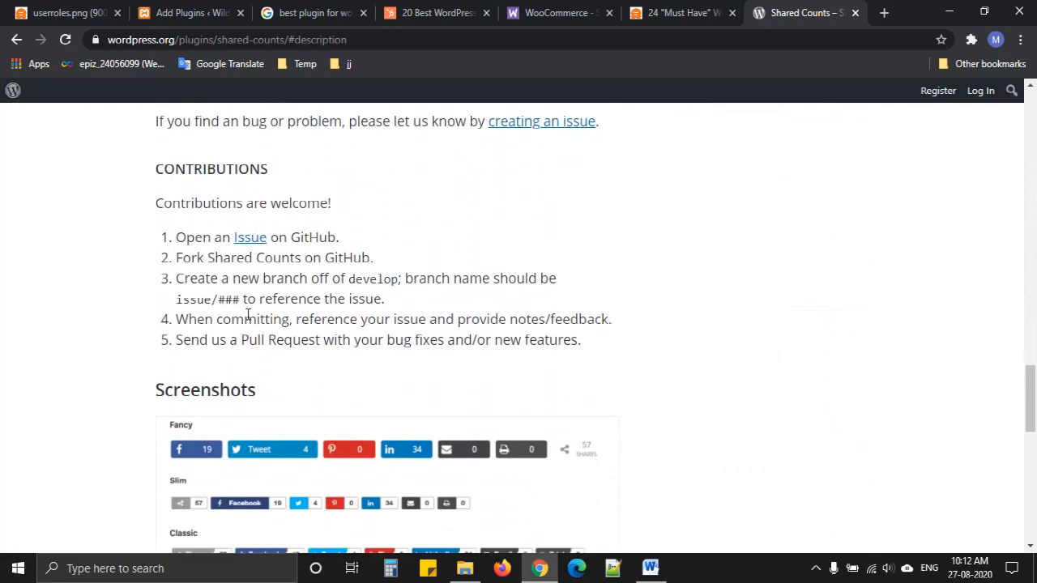
pyautogui.scroll(-2, 248, 320)
pyautogui.scroll(-2, 178, 331)
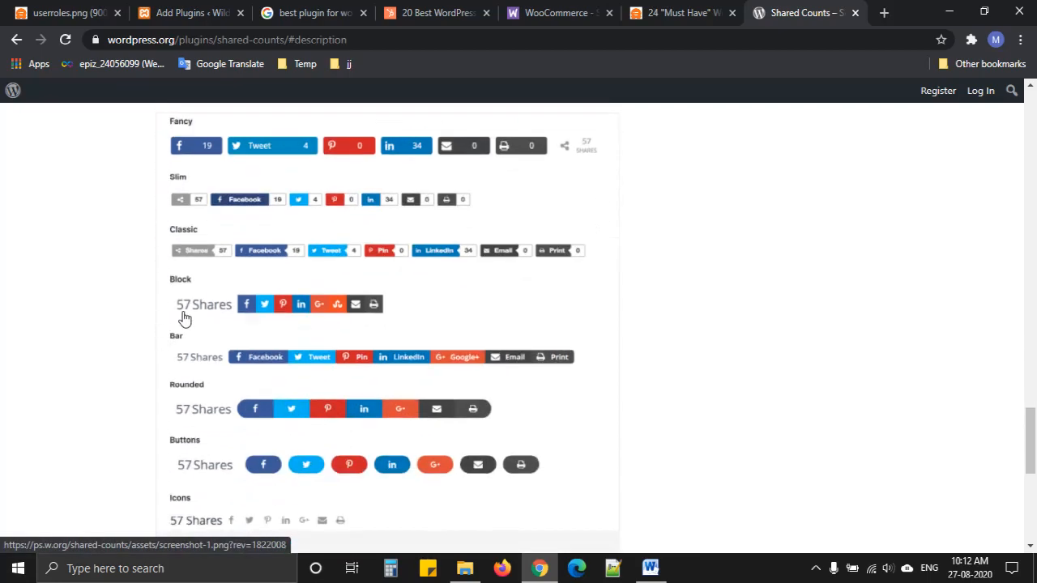
# Return to the plugin search results in the WordPress admin and activate "Shared Counts – Social Media Share Buttons"
pyautogui.click(191, 10)
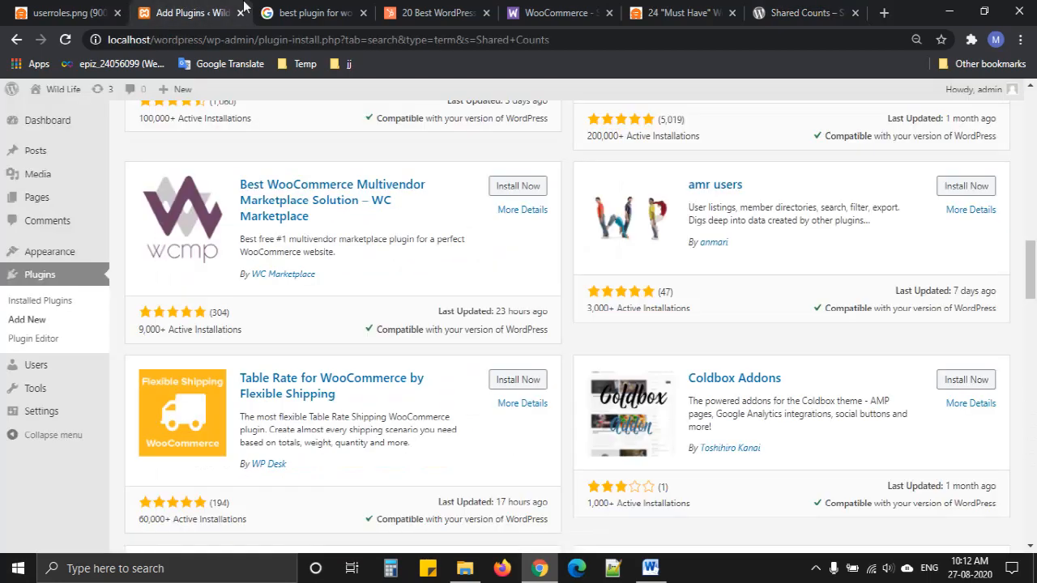
pyautogui.scroll(4, 351, 292)
pyautogui.scroll(10, 350, 291)
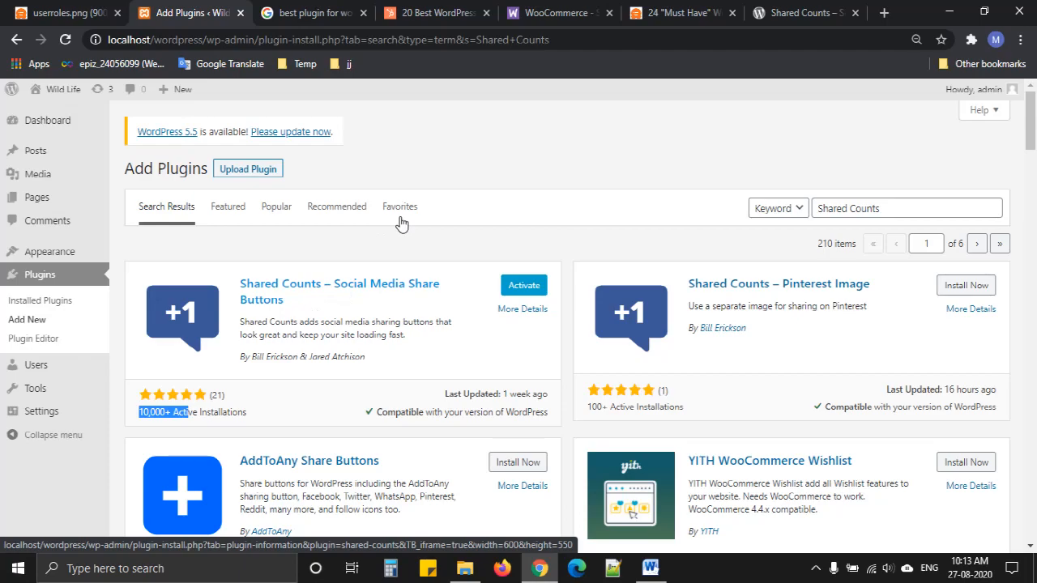
pyautogui.click(538, 286)
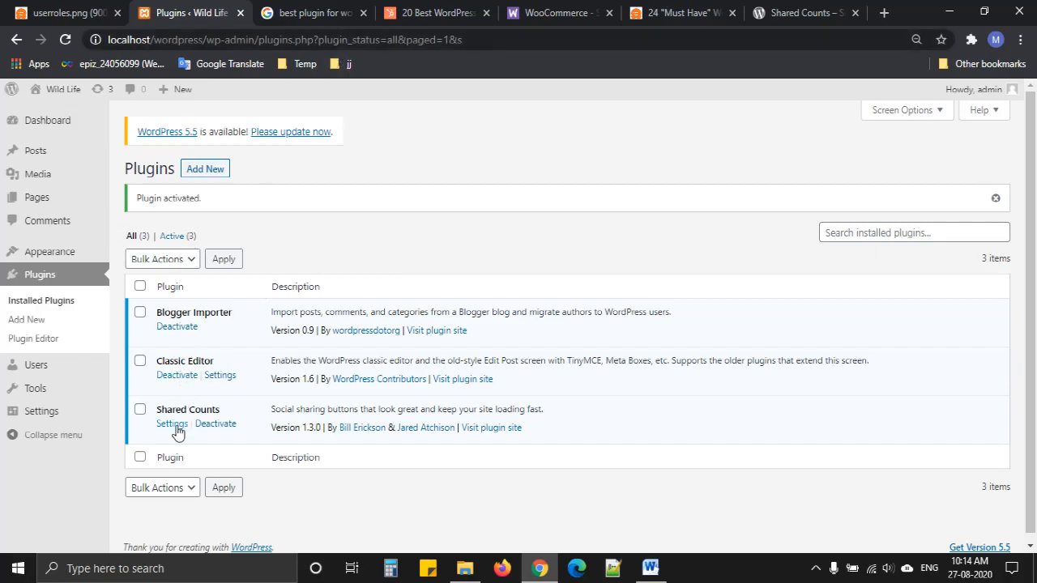
# Open the settings page of the Shared Counts plugin
pyautogui.moveTo(44, 426)
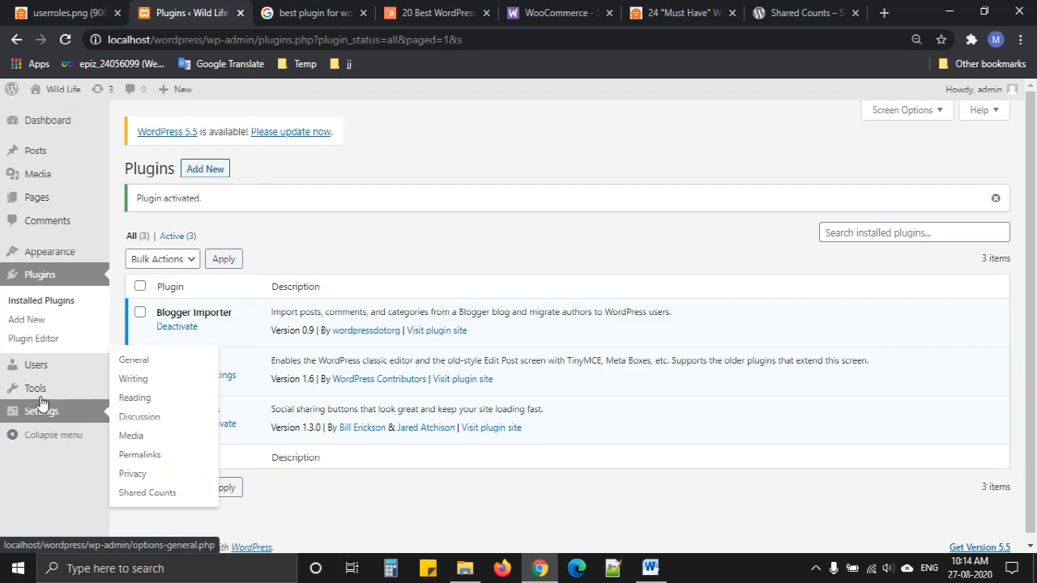
pyautogui.moveTo(41, 395)
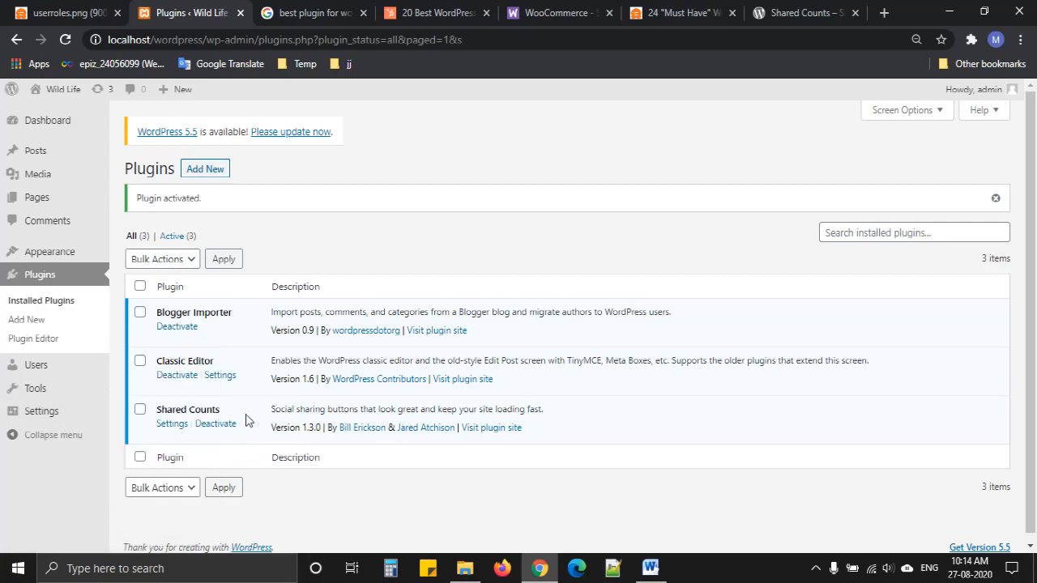
pyautogui.click(182, 427)
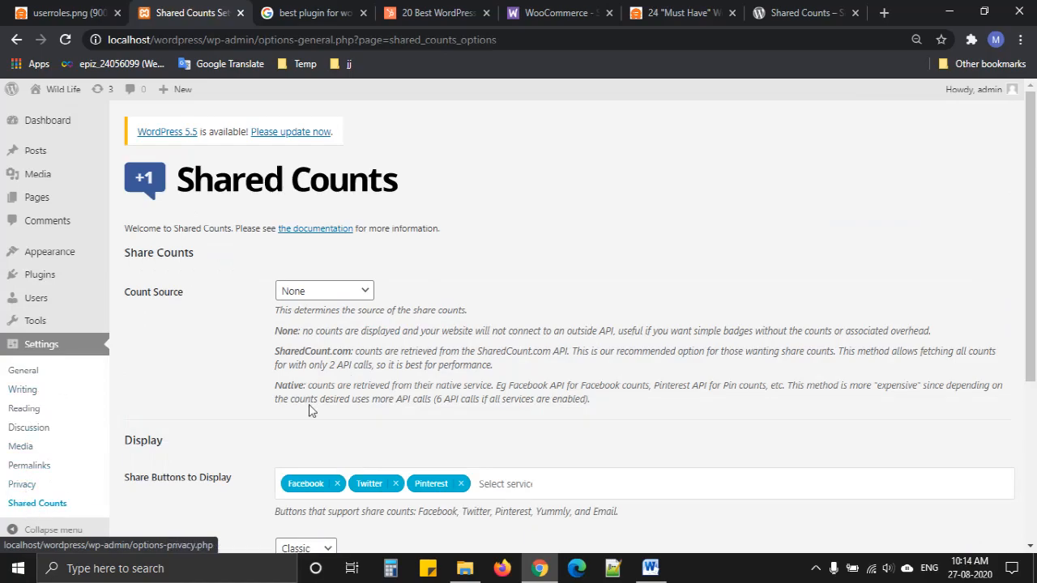
# Set the count source to Native and enable retrieving share counts from Facebook and Twitter
pyautogui.click(328, 299)
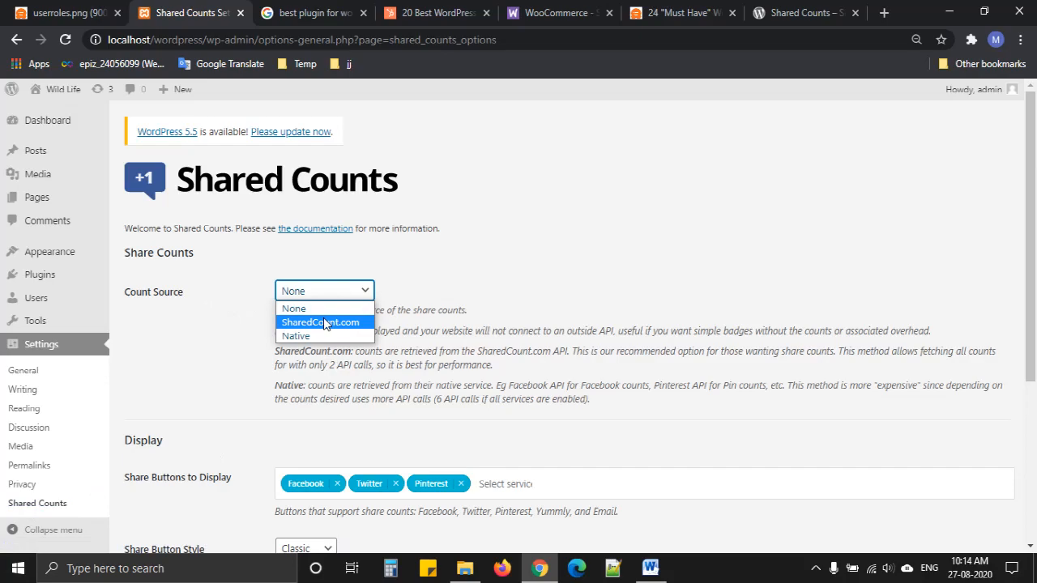
pyautogui.click(302, 337)
pyautogui.scroll(-1, 301, 341)
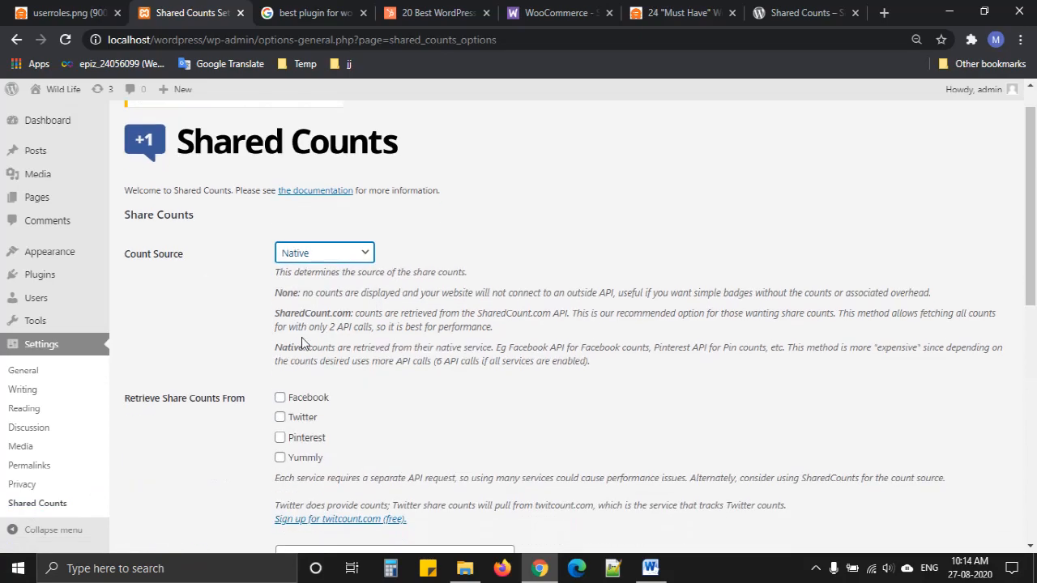
pyautogui.scroll(-2, 302, 336)
pyautogui.click(279, 283)
pyautogui.click(279, 304)
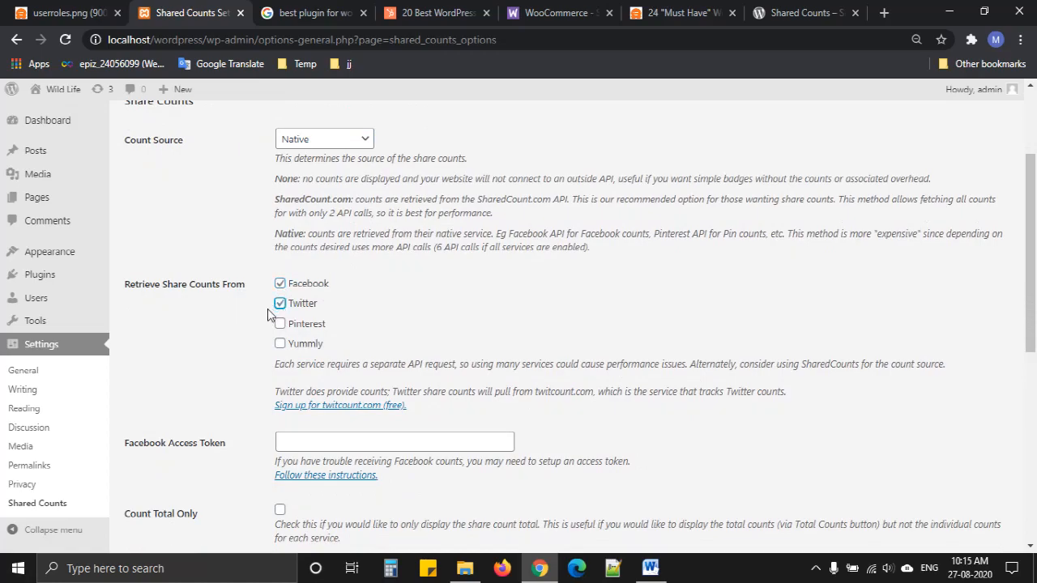
# Open the Facebook Access Token instructions in a new browser tab and look over the remaining Shared Counts settings
pyautogui.scroll(-2, 268, 316)
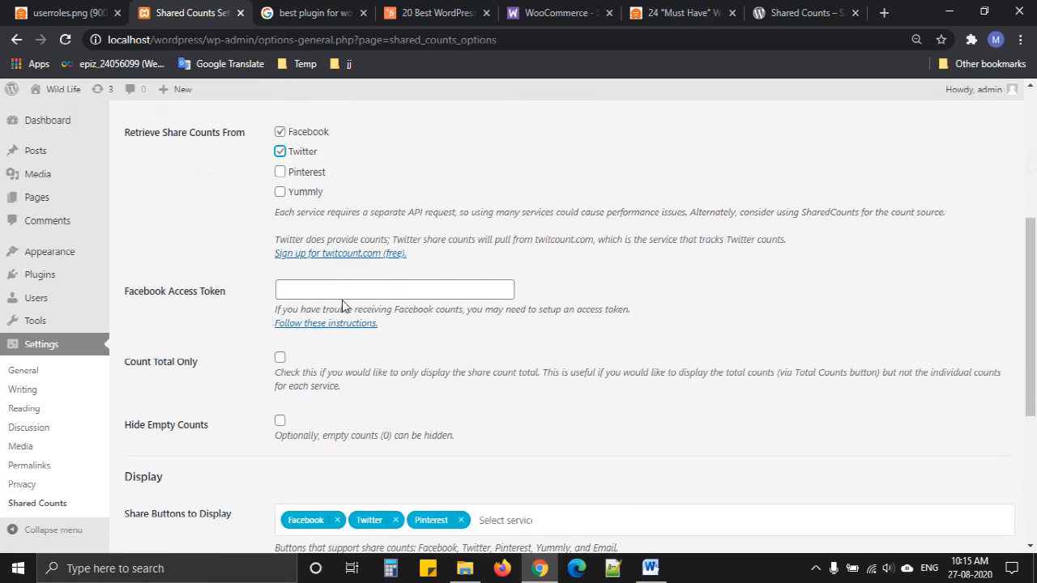
pyautogui.rightClick(318, 333)
pyautogui.click(357, 400)
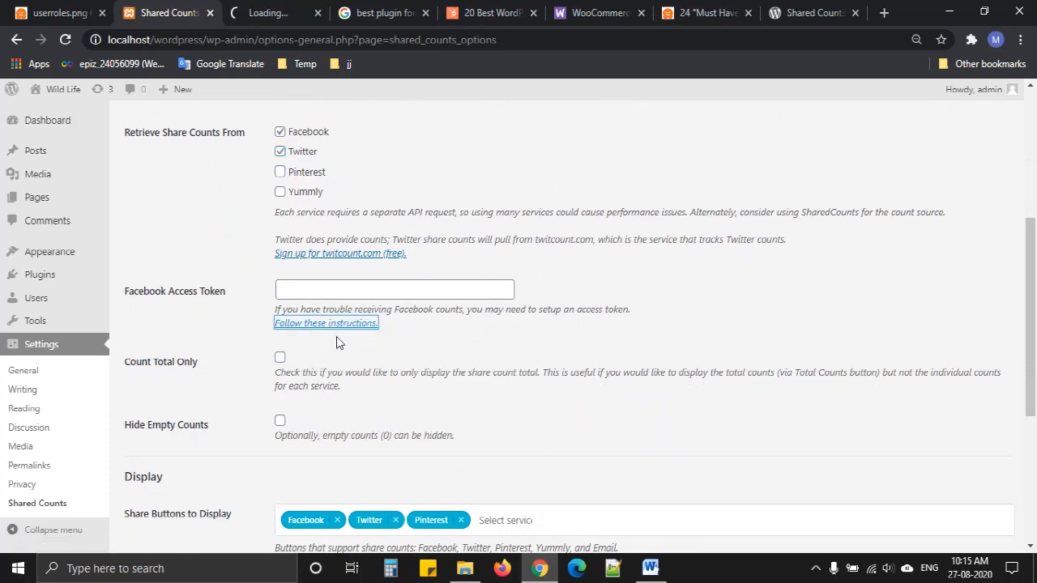
pyautogui.scroll(-1, 338, 347)
pyautogui.scroll(-1, 339, 347)
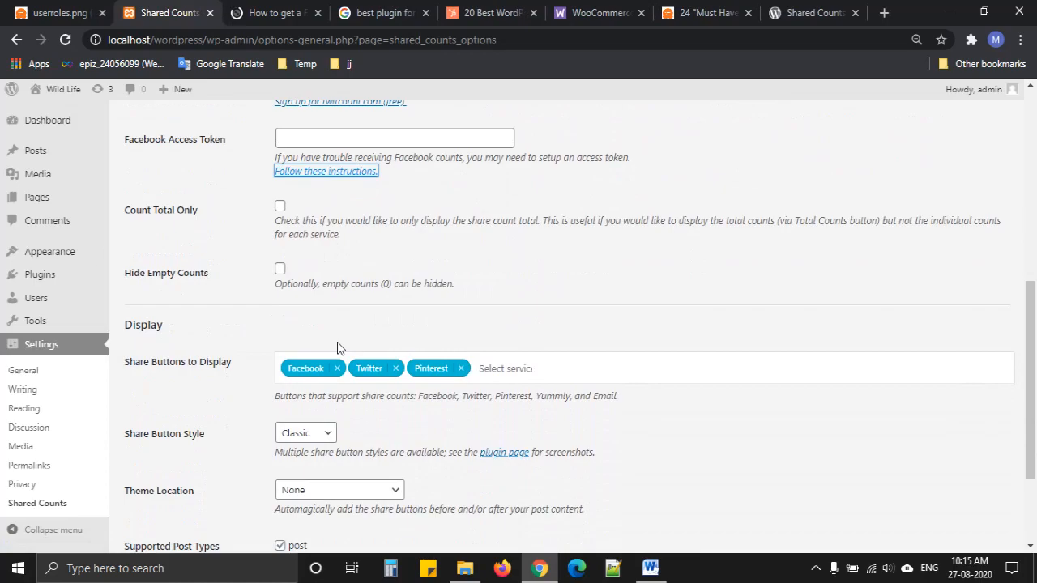
# Read through the Smash Balloon instructions on how to get a Facebook Access Token
pyautogui.click(275, 12)
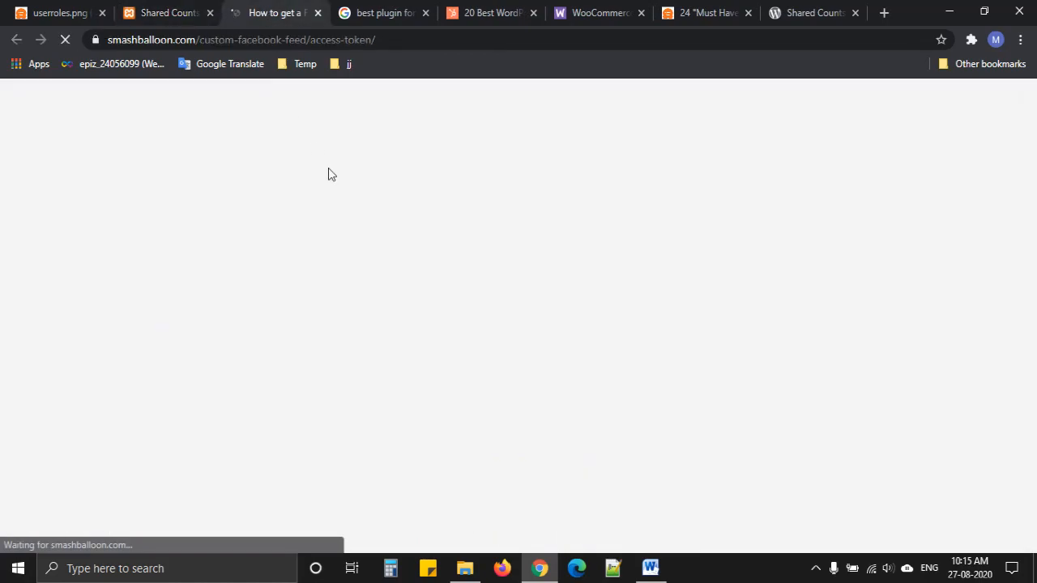
pyautogui.scroll(-2, 92, 336)
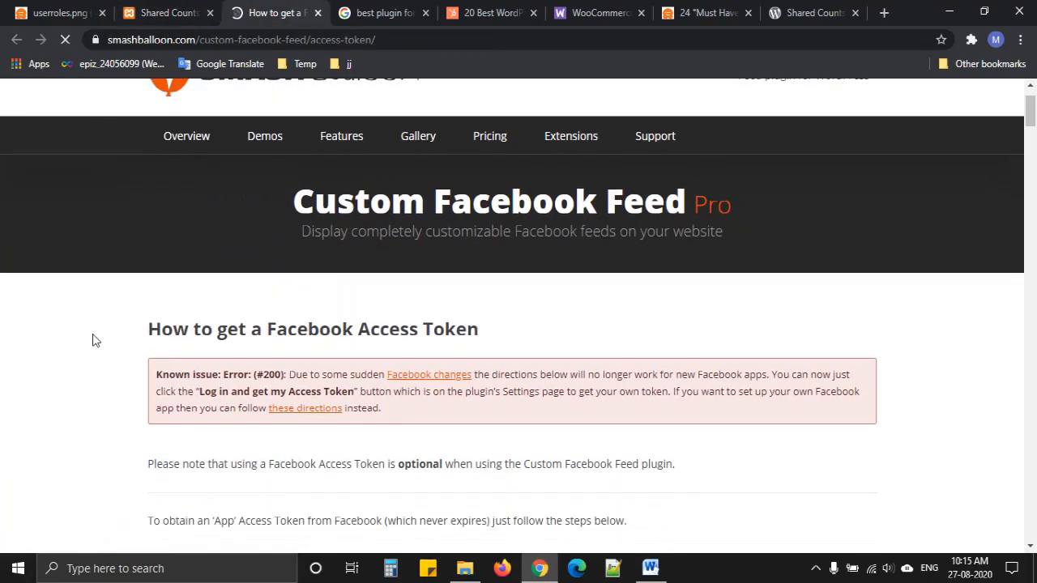
pyautogui.scroll(-3, 92, 340)
pyautogui.scroll(-3, 92, 341)
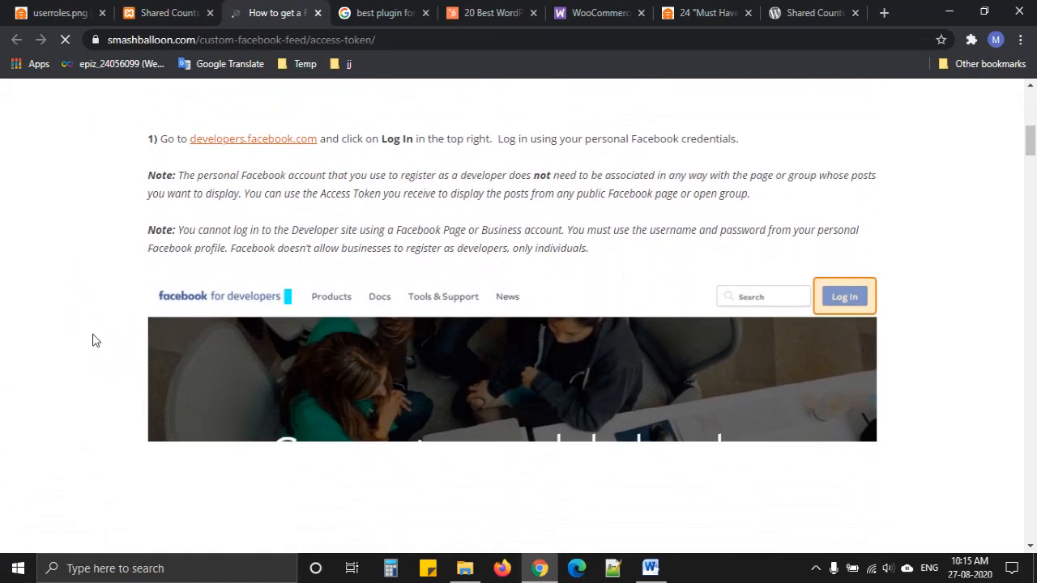
pyautogui.scroll(-5, 92, 340)
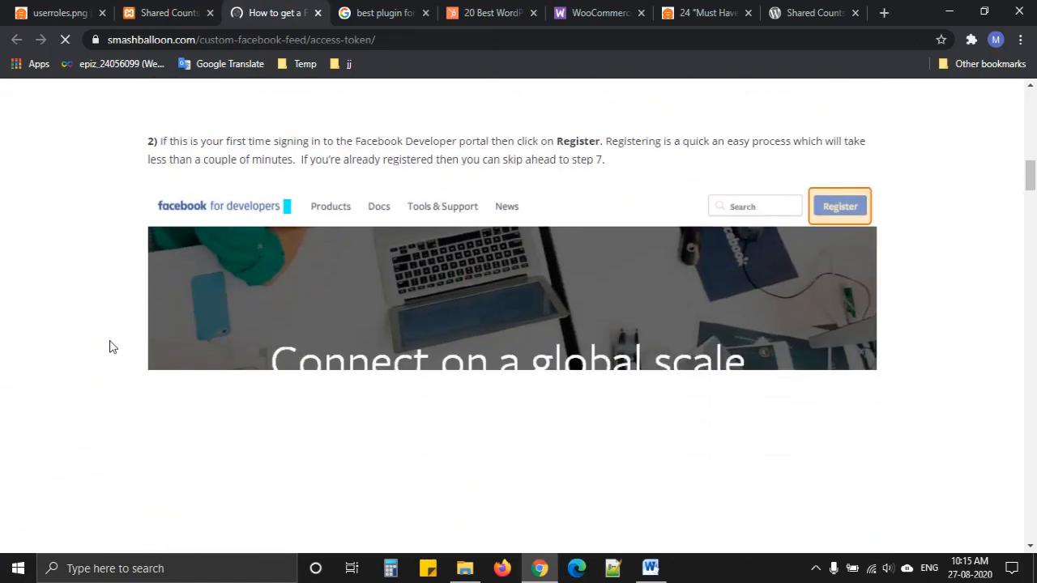
pyautogui.scroll(-3, 109, 347)
pyautogui.scroll(-3, 110, 346)
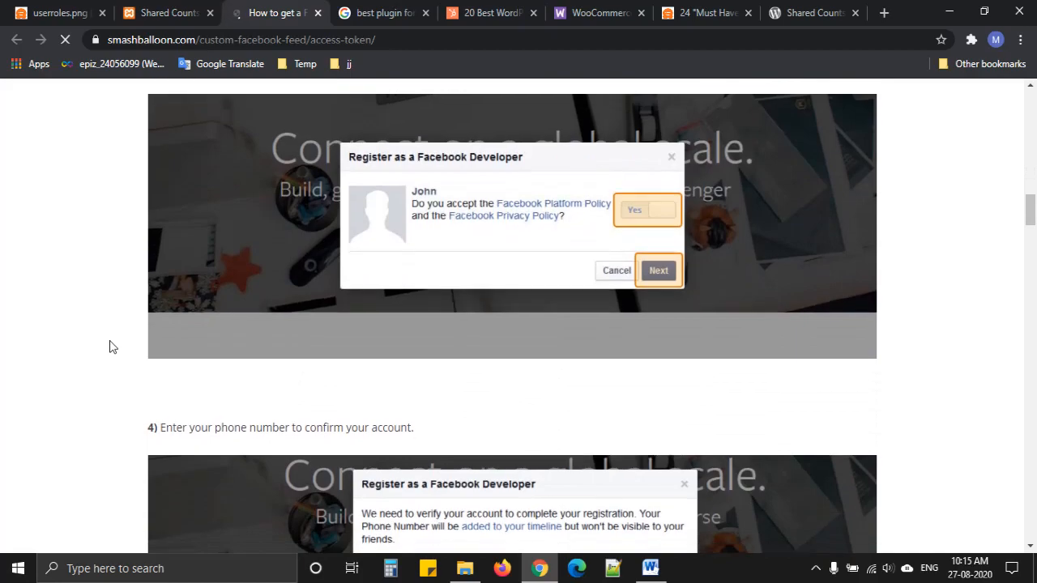
pyautogui.scroll(-5, 109, 346)
pyautogui.scroll(-4, 110, 347)
pyautogui.scroll(-5, 110, 347)
# Return to the Shared Counts settings and set the count source to None
pyautogui.click(153, 8)
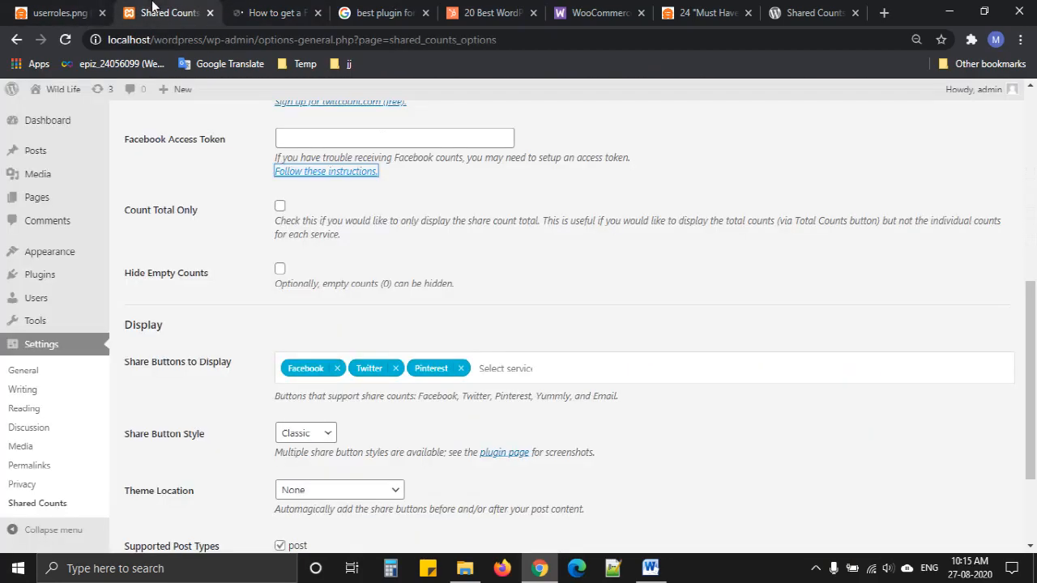
pyautogui.scroll(-2, 259, 332)
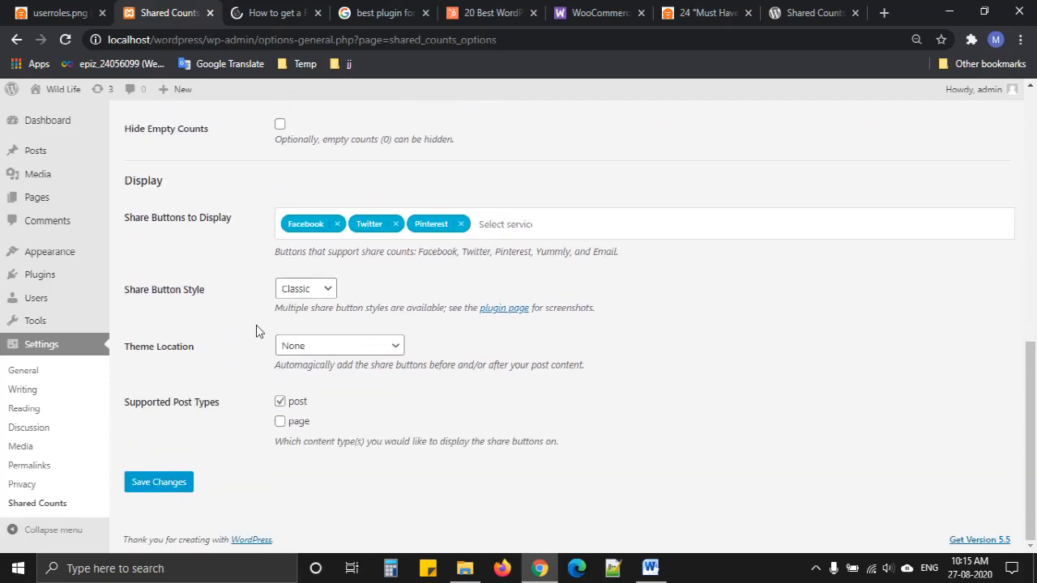
pyautogui.scroll(7, 256, 332)
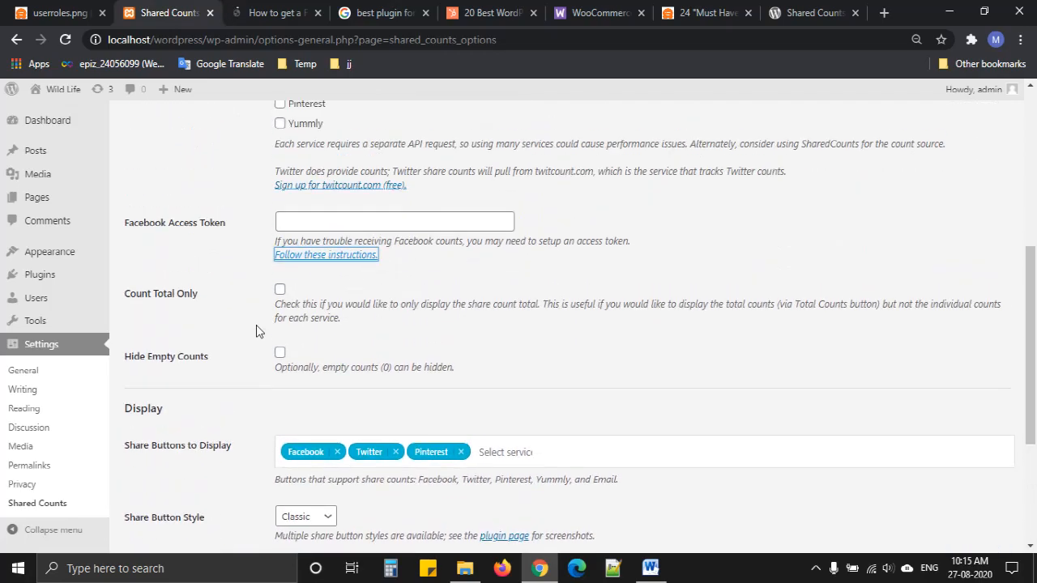
pyautogui.click(302, 225)
pyautogui.click(298, 240)
# Set the share button style to Fancy in the display settings
pyautogui.scroll(-1, 270, 332)
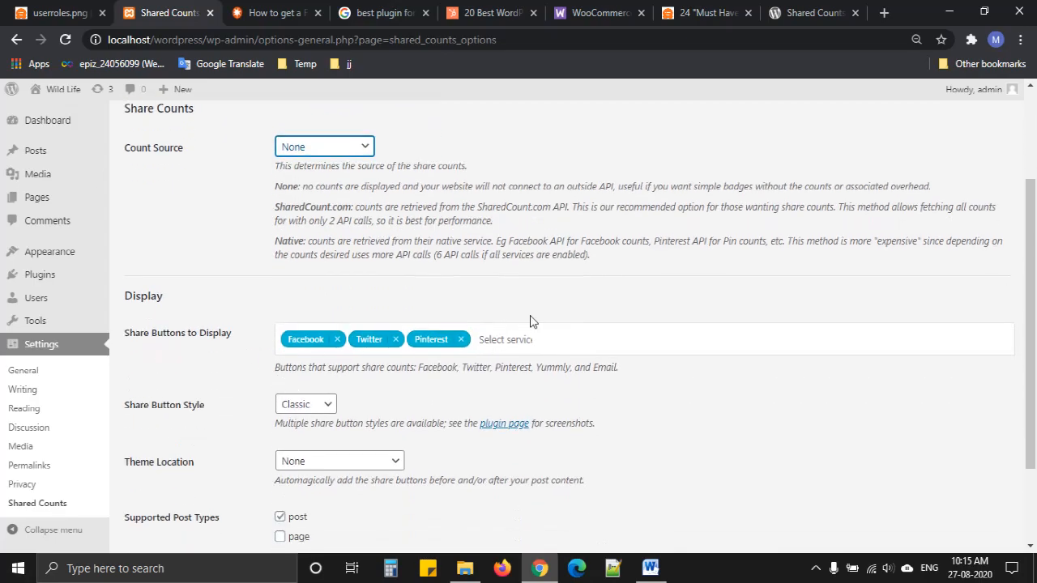
pyautogui.click(289, 406)
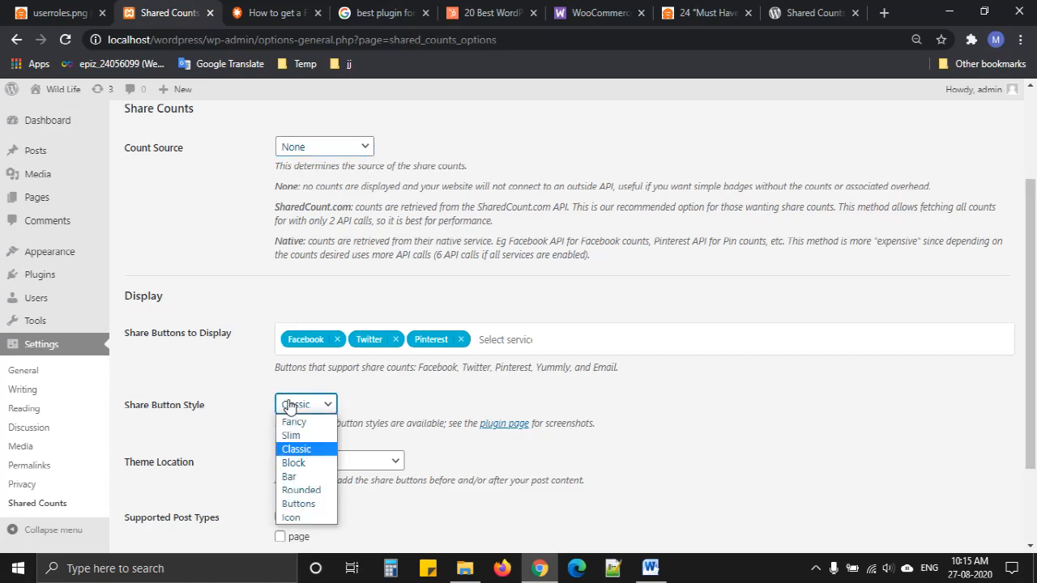
pyautogui.click(295, 422)
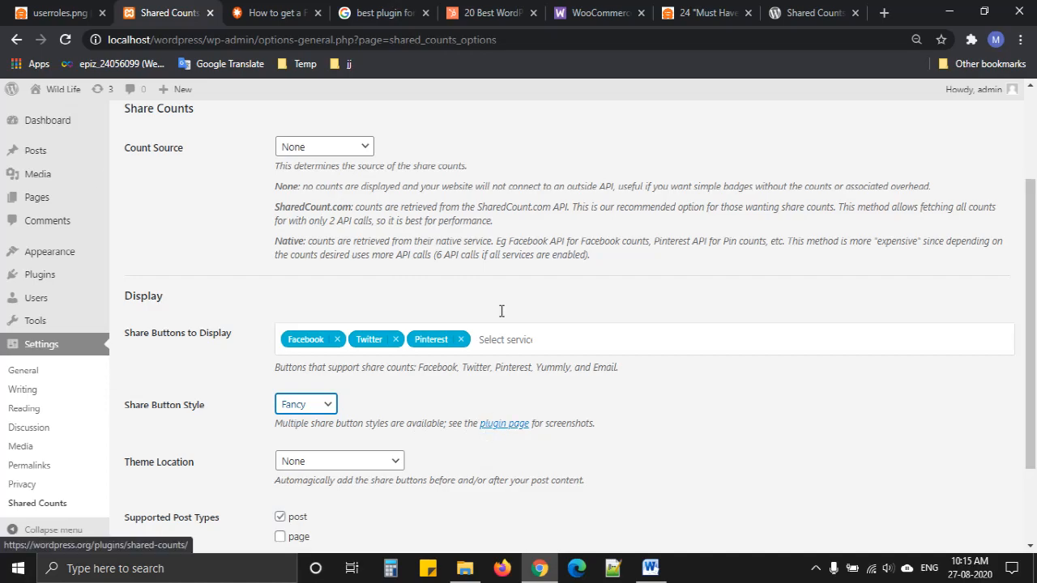
# Compare the share button styles in the plugin page's screenshots on WordPress.org, and return to the Shared Counts settings
pyautogui.click(842, 8)
pyautogui.scroll(1, 108, 329)
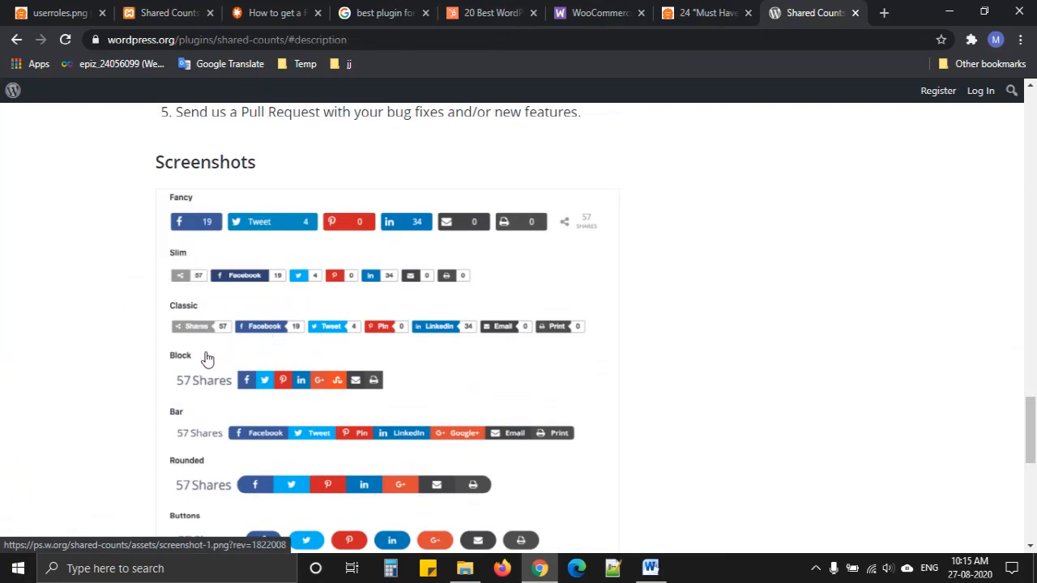
pyautogui.scroll(-1, 195, 412)
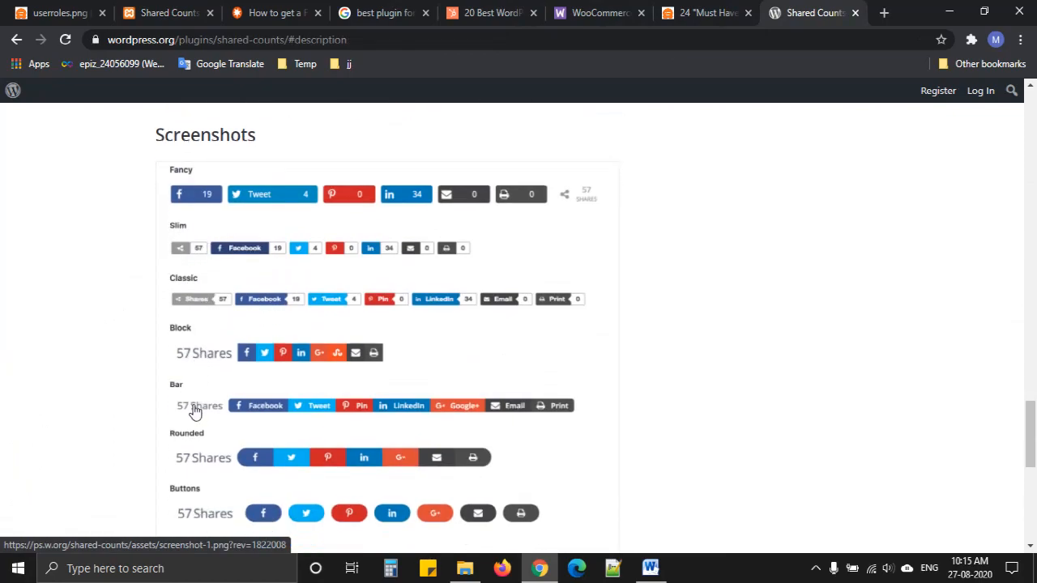
pyautogui.scroll(-1, 194, 461)
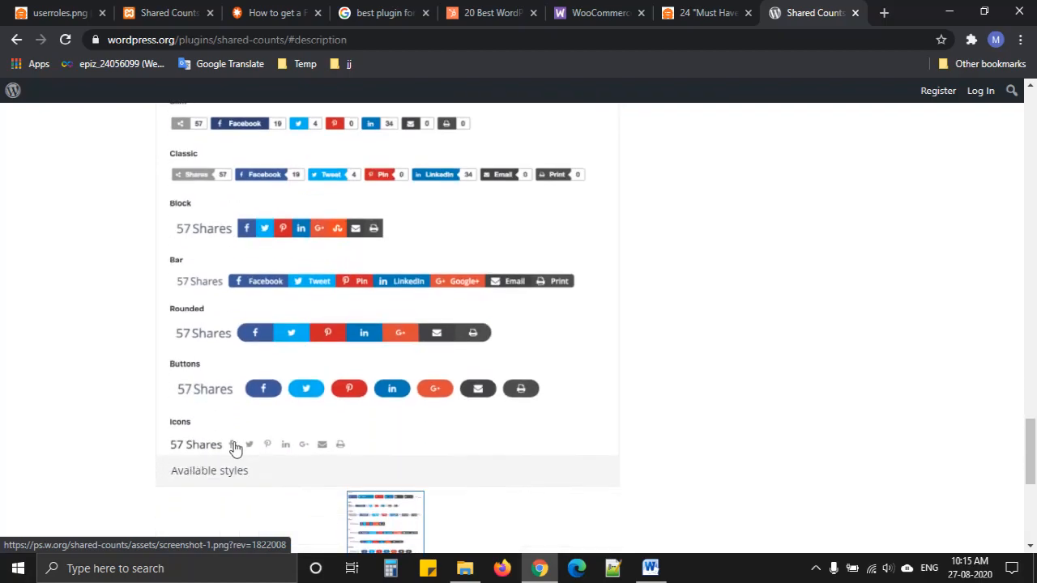
pyautogui.click(194, 13)
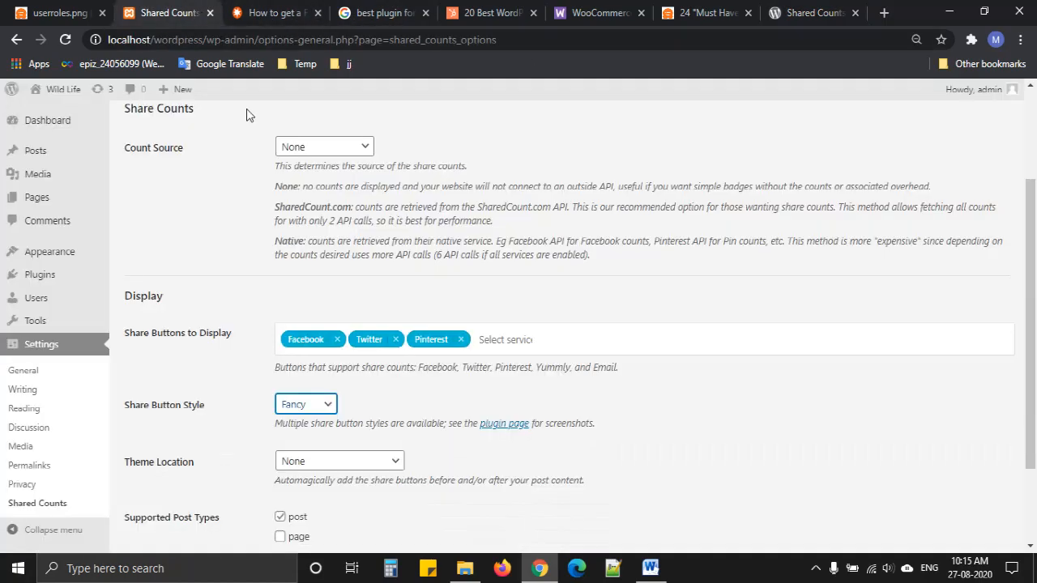
# Compare the available share button styles with the samples in the WordPress.org plugin page's screenshots, keeping the Fancy style in the Shared Counts settings
pyautogui.click(327, 406)
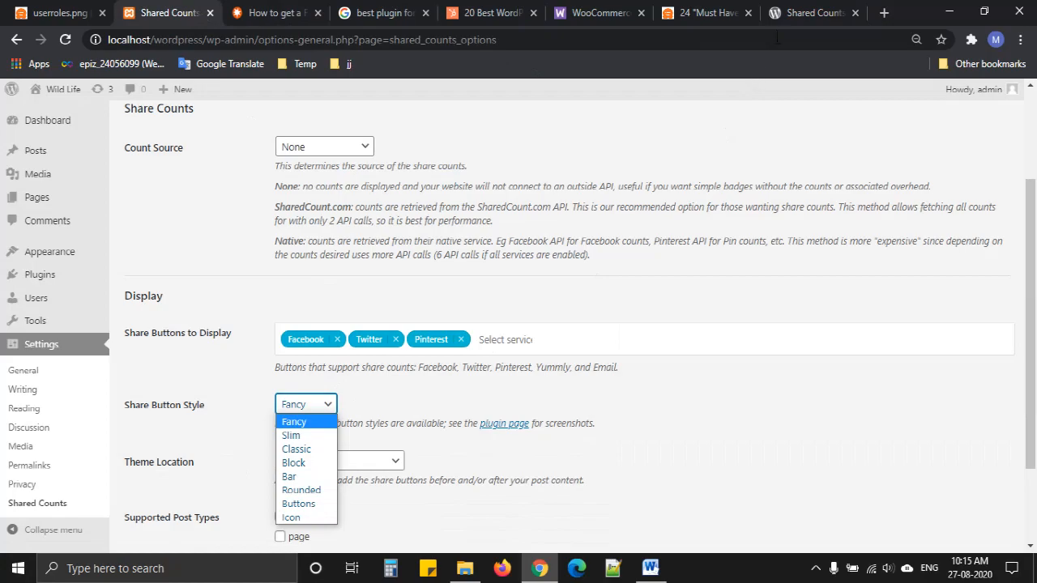
pyautogui.click(773, 5)
pyautogui.scroll(3, 24, 433)
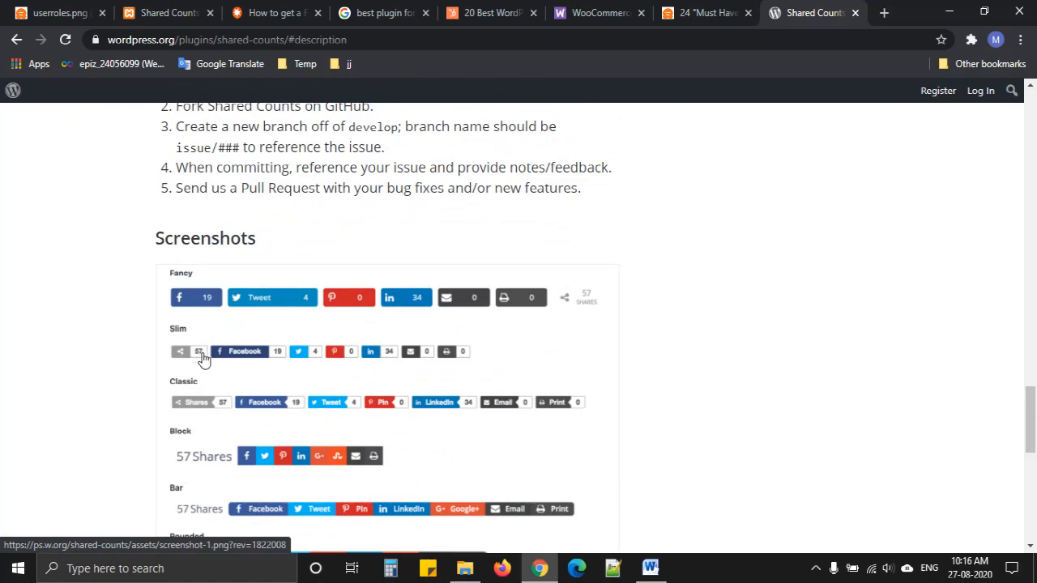
pyautogui.scroll(-2, 202, 359)
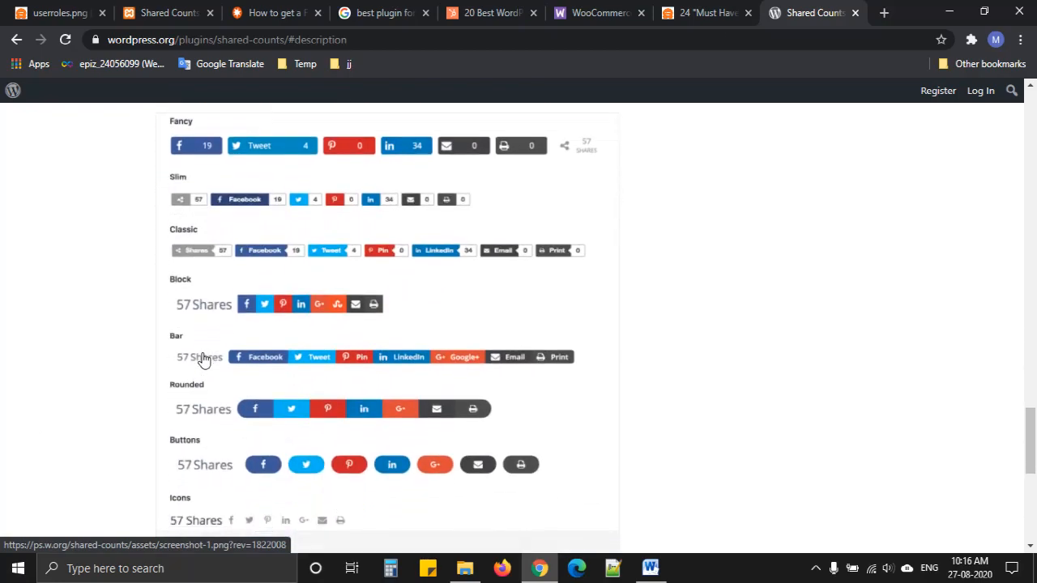
pyautogui.scroll(1, 202, 359)
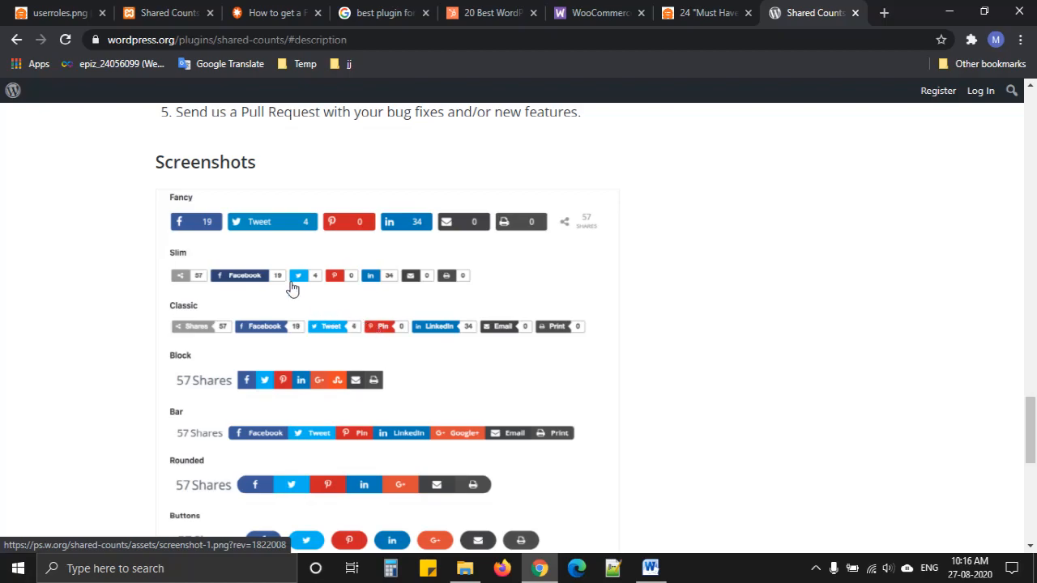
pyautogui.click(189, 7)
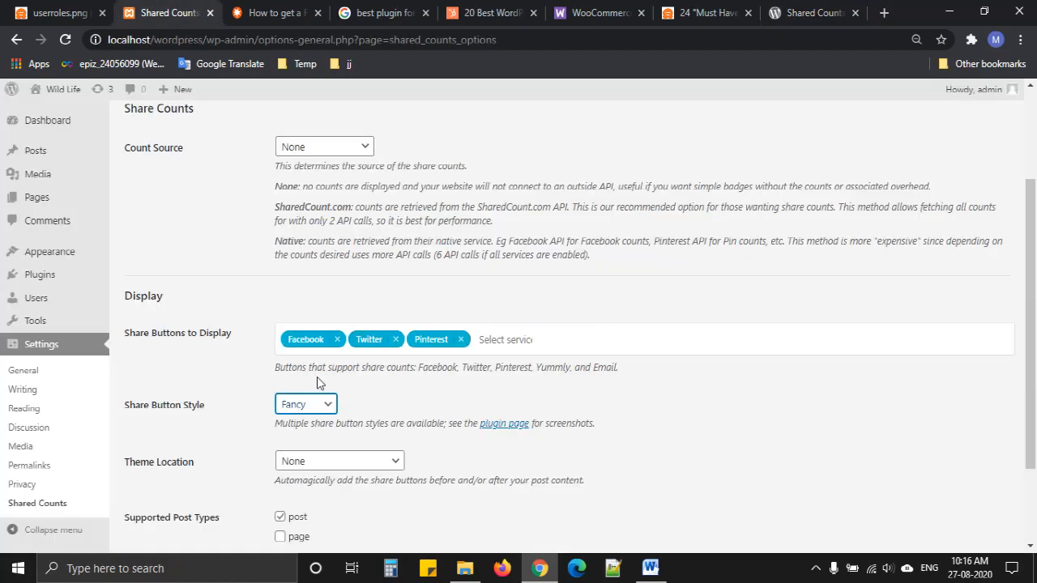
# Set the theme location of the share buttons to After Content and save the Shared Counts settings
pyautogui.scroll(-2, 316, 383)
pyautogui.click(331, 351)
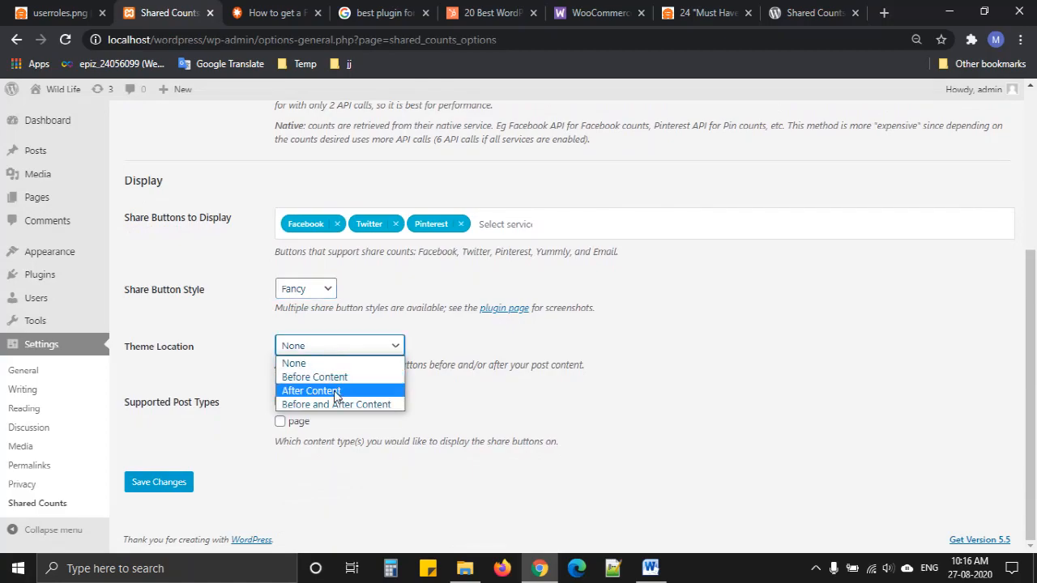
pyautogui.click(336, 391)
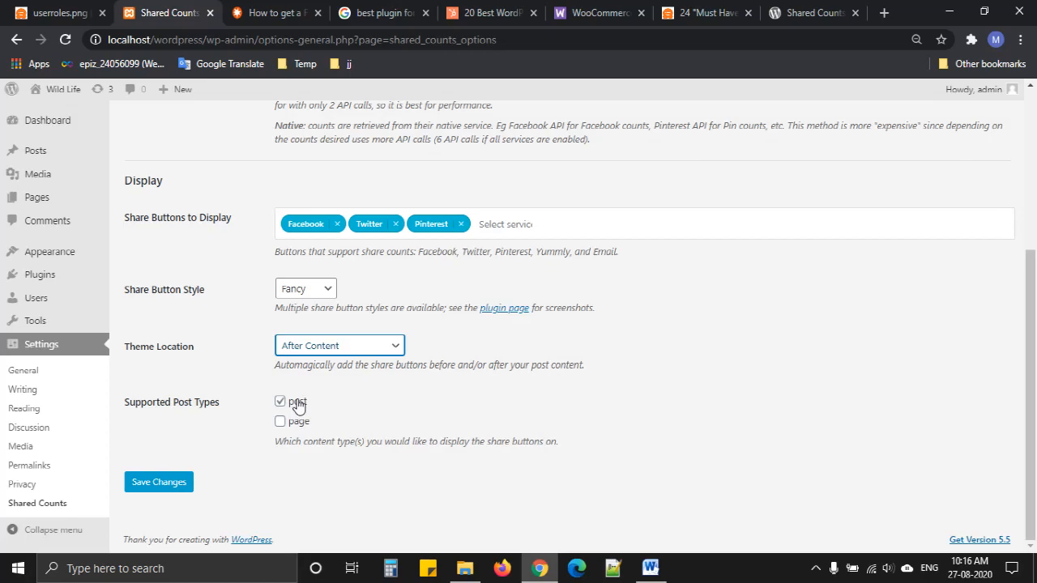
pyautogui.click(177, 481)
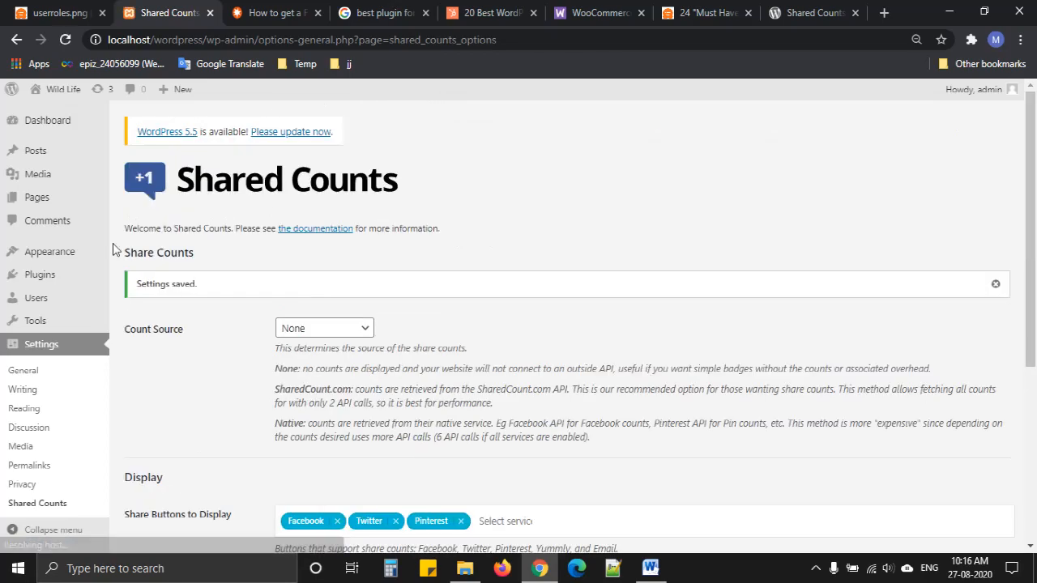
# Open the Wild Life site in a new browser tab beside the settings and look over its home page
pyautogui.moveTo(63, 91)
pyautogui.rightClick(48, 113)
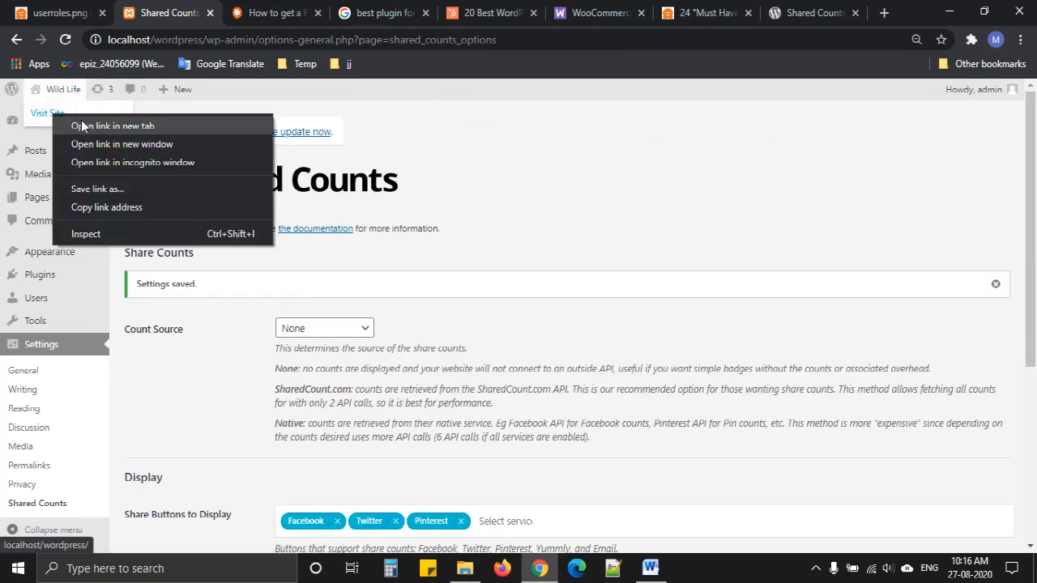
pyautogui.click(84, 123)
pyautogui.moveTo(338, 12); pyautogui.dragTo(243, 12)
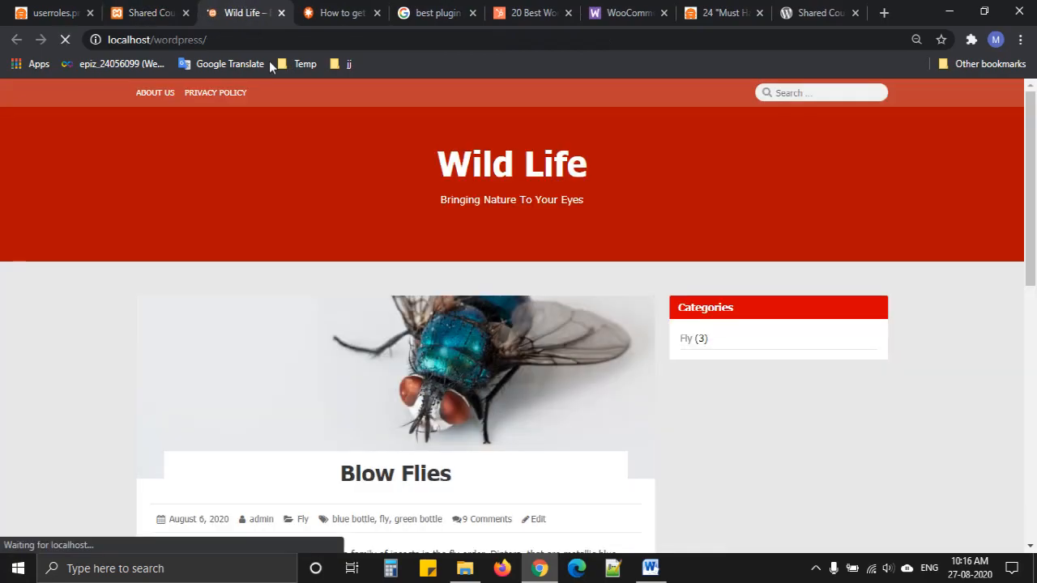
pyautogui.scroll(-3, 0, 213)
pyautogui.scroll(3, 146, 310)
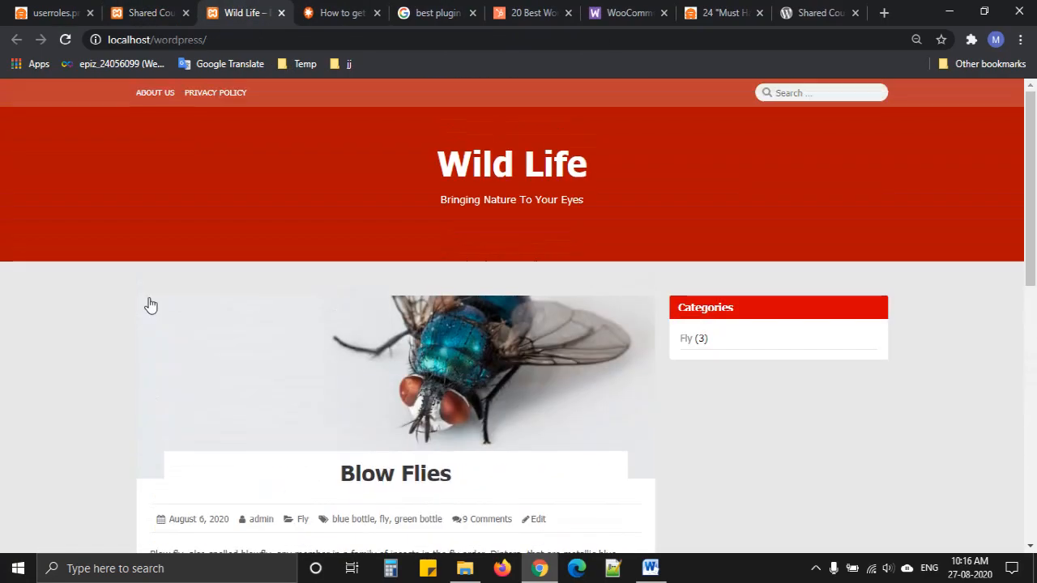
# Open the site's Privacy Policy page in a new browser tab and check the end of its content for share buttons
pyautogui.rightClick(221, 97)
pyautogui.click(230, 105)
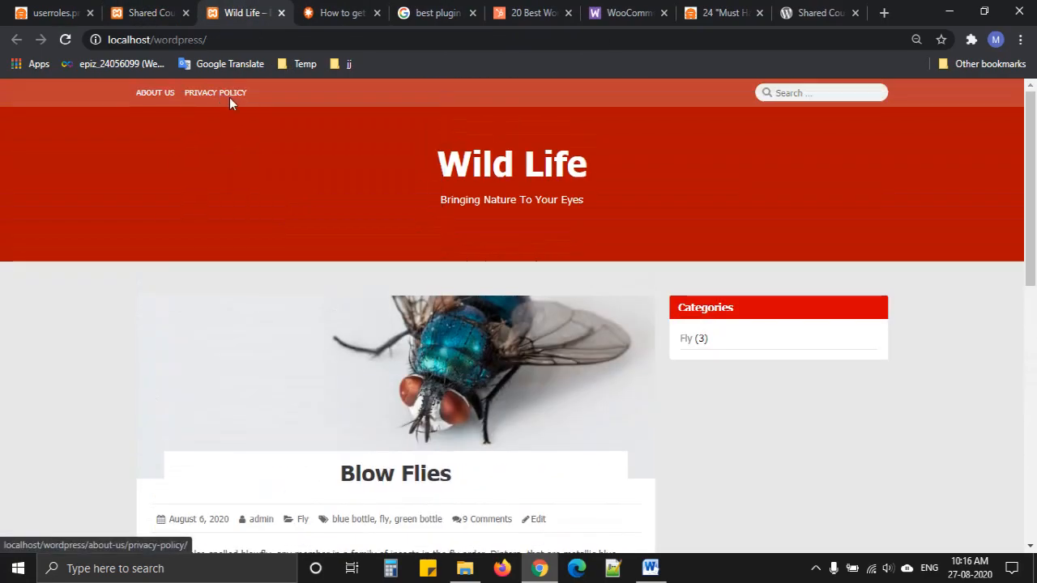
pyautogui.click(300, 17)
pyautogui.scroll(-20, 308, 321)
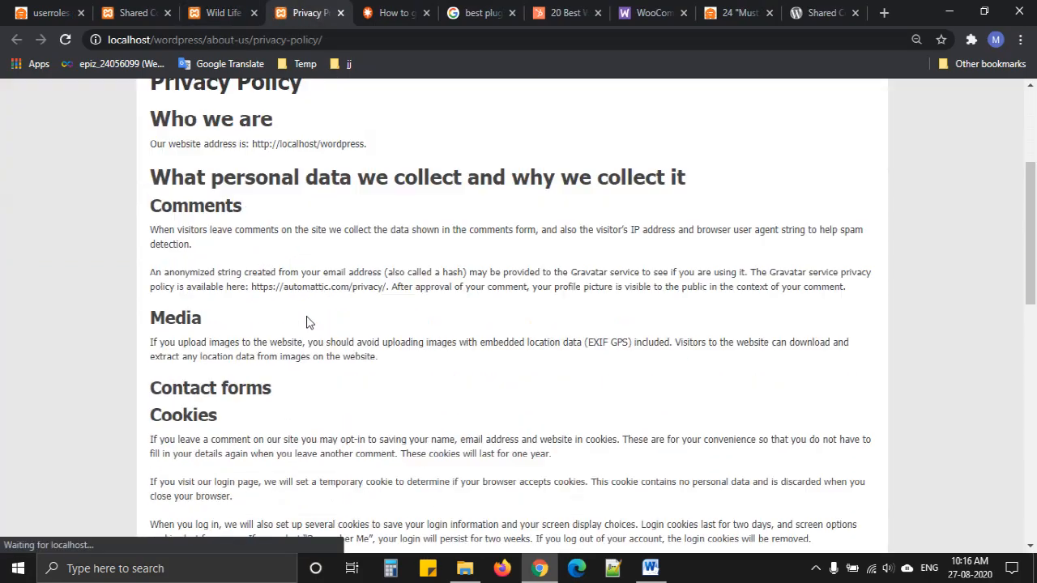
pyautogui.scroll(5, 308, 321)
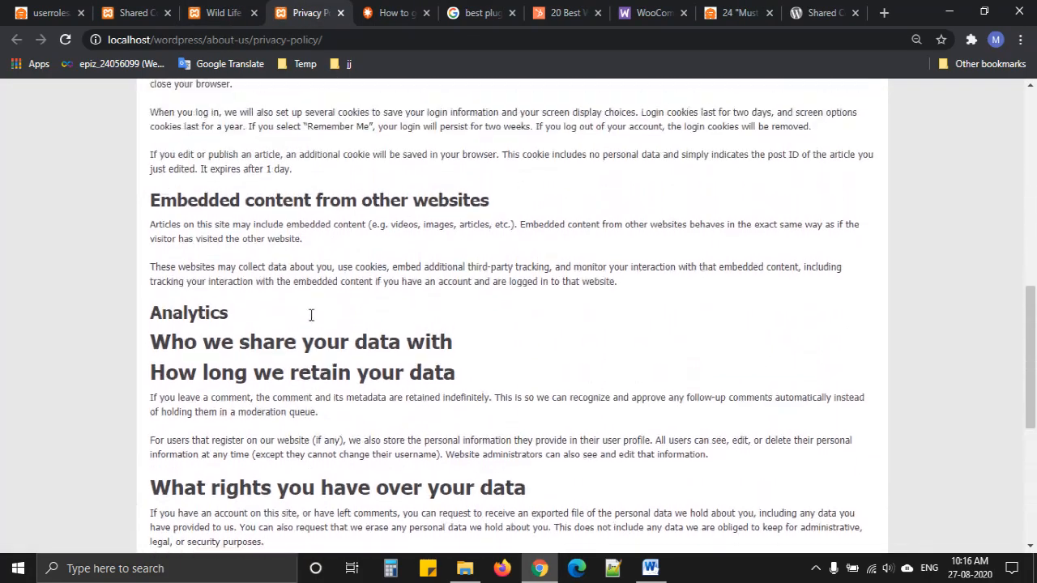
pyautogui.scroll(-5, 298, 322)
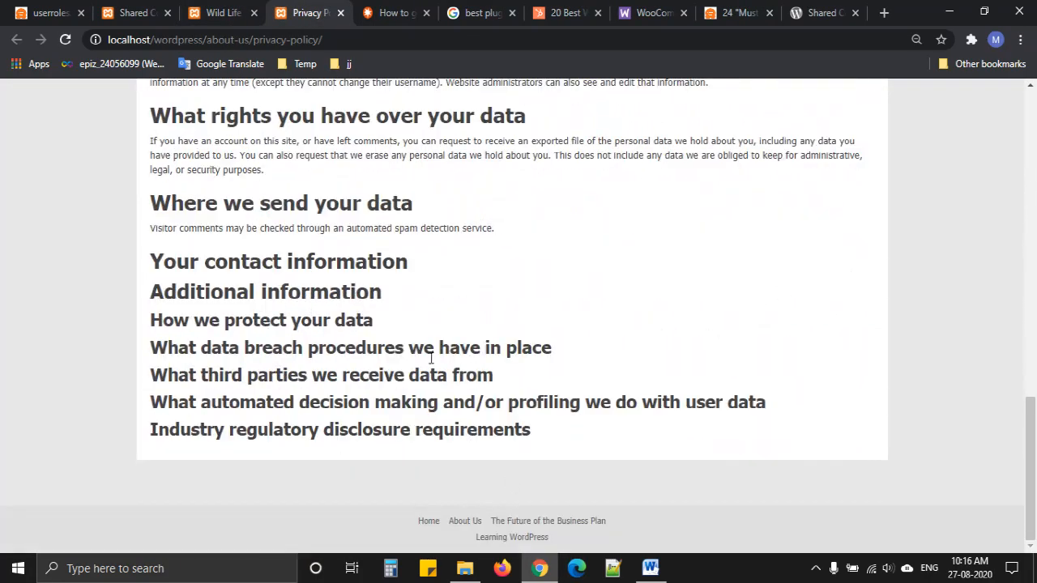
# Open the Blow Flies post from the home page in a new browser tab and test the Facebook share button below its content
pyautogui.click(219, 12)
pyautogui.scroll(-4, 100, 260)
pyautogui.rightClick(584, 316)
pyautogui.click(596, 325)
pyautogui.click(352, 12)
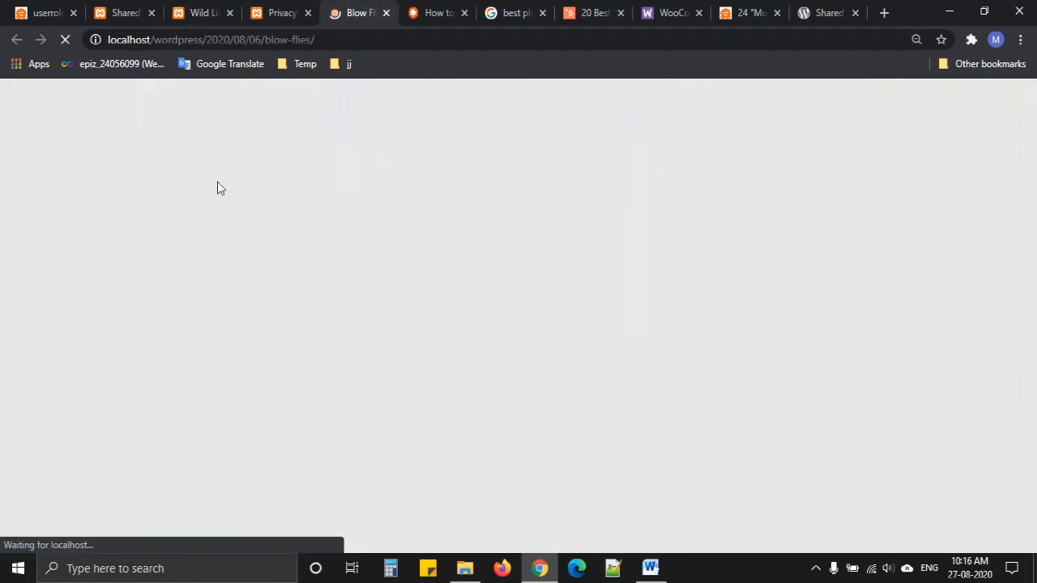
pyautogui.scroll(-5, 127, 310)
pyautogui.scroll(-20, 127, 310)
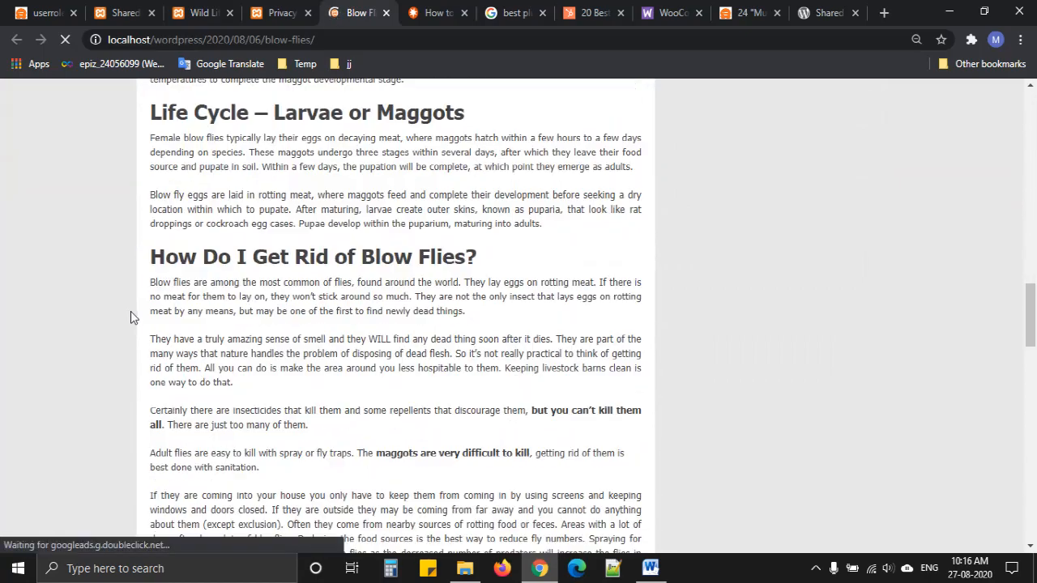
pyautogui.scroll(-2, 135, 316)
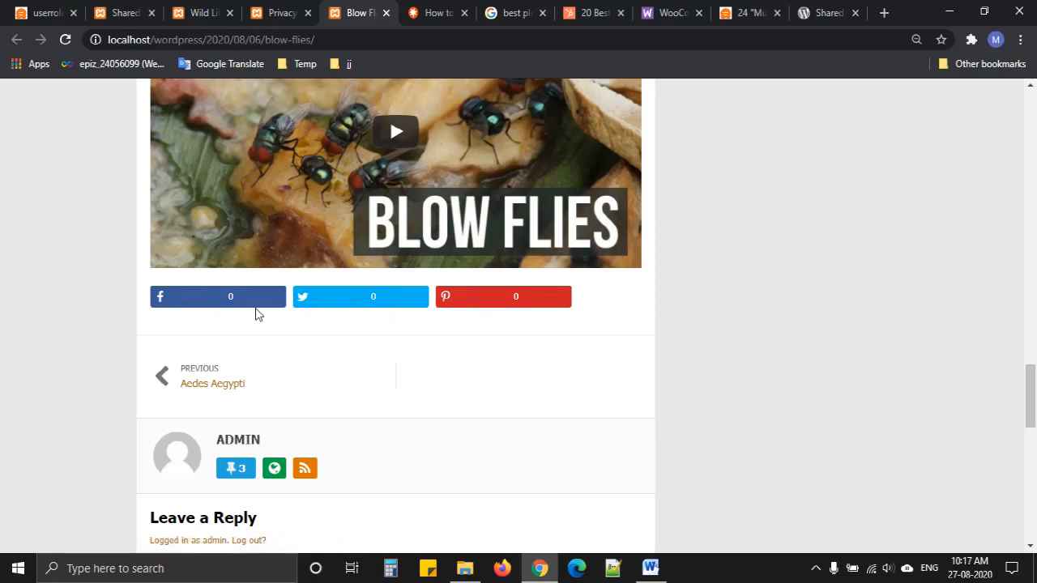
pyautogui.click(258, 304)
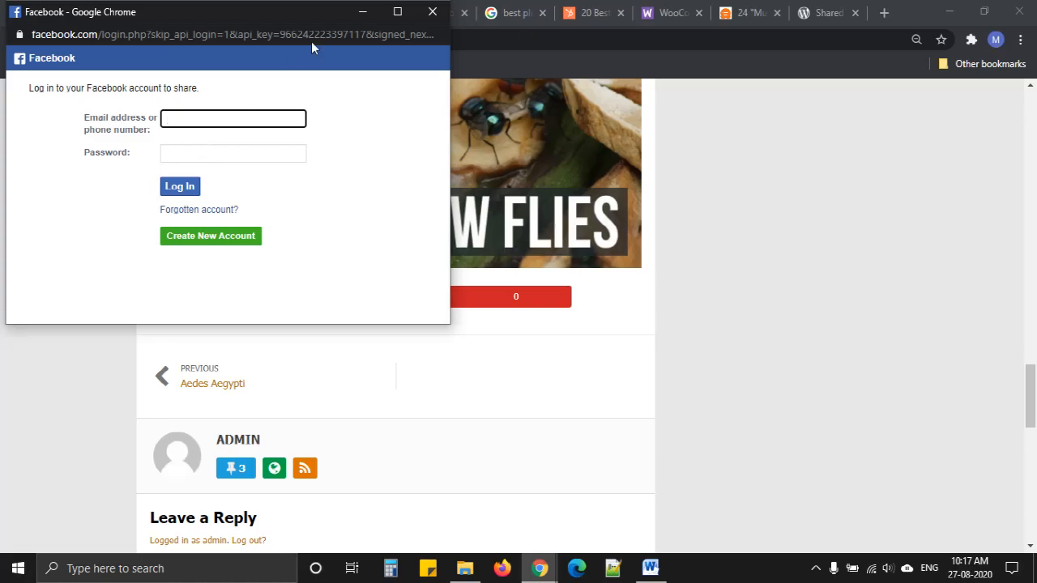
pyautogui.click(432, 11)
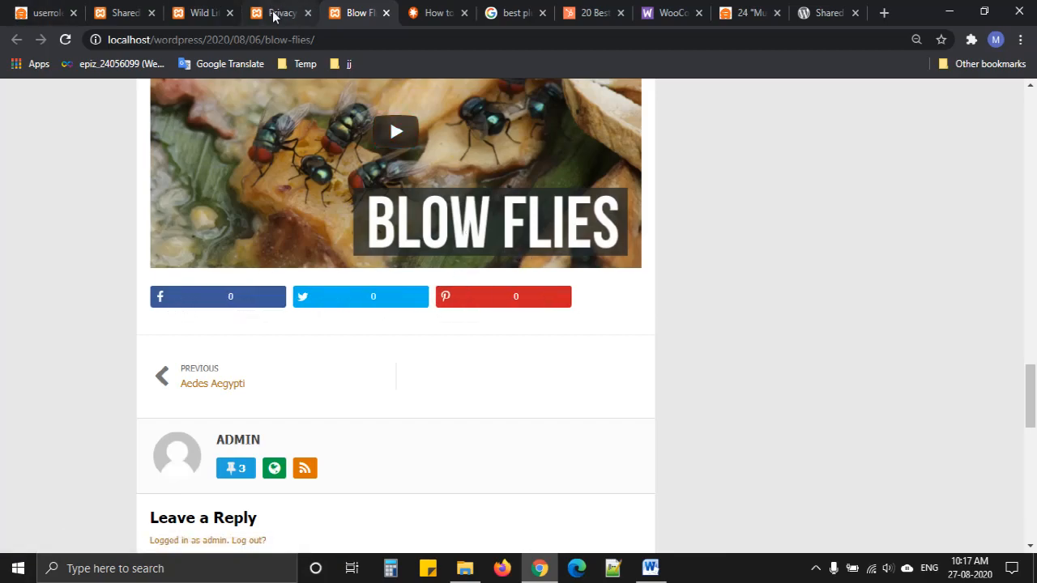
# Return to the Shared Counts settings and set the count source to SharedCount.com
pyautogui.click(188, 15)
pyautogui.click(121, 13)
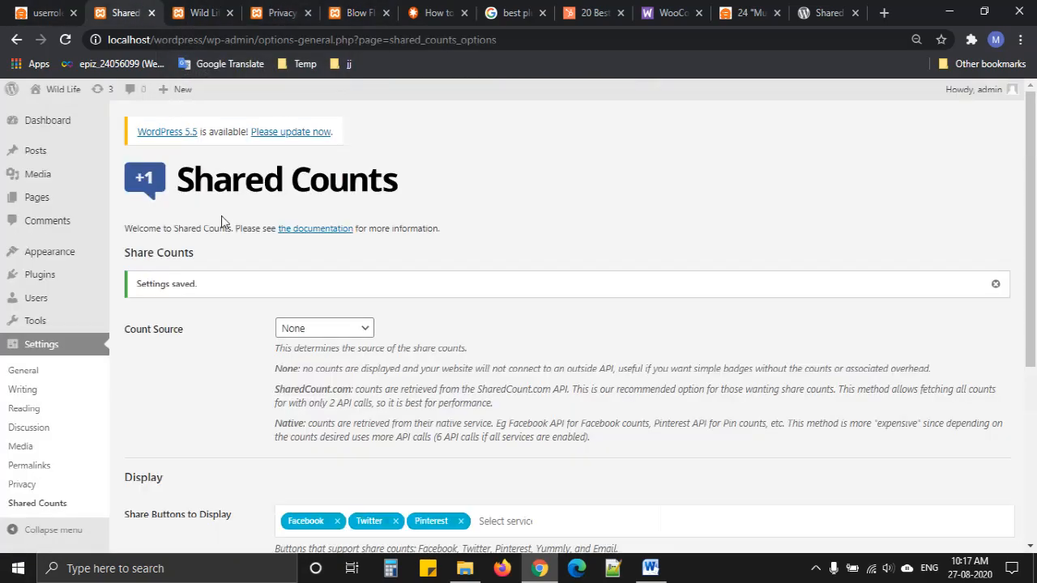
pyautogui.scroll(-1, 372, 397)
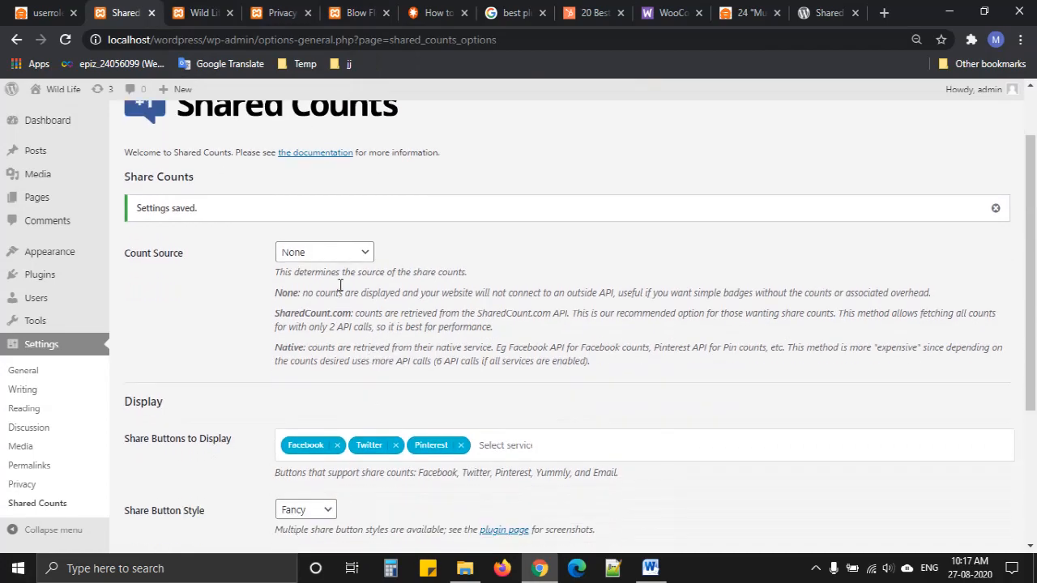
pyautogui.click(334, 254)
pyautogui.click(330, 282)
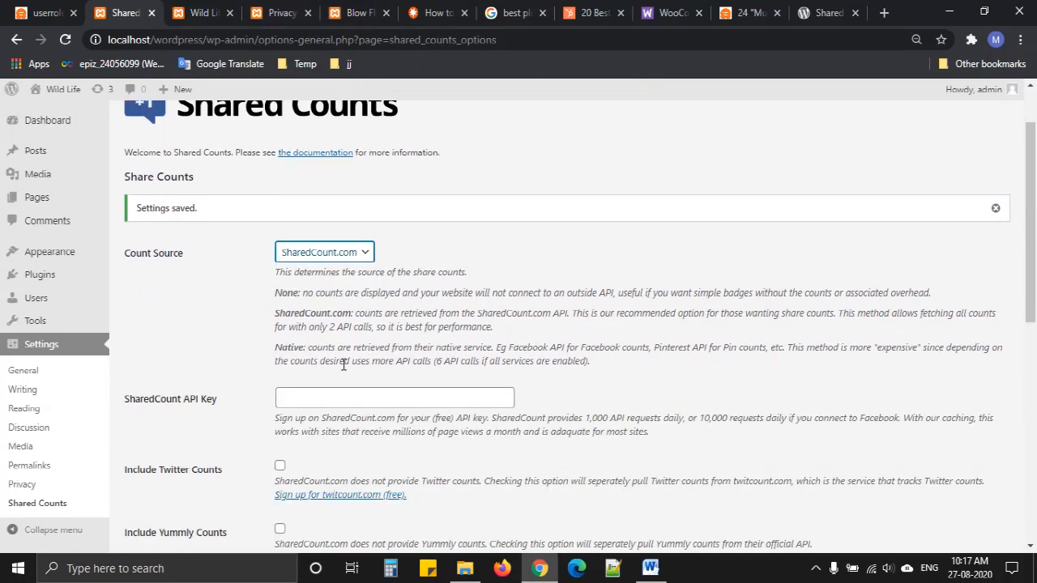
pyautogui.scroll(-2, 344, 365)
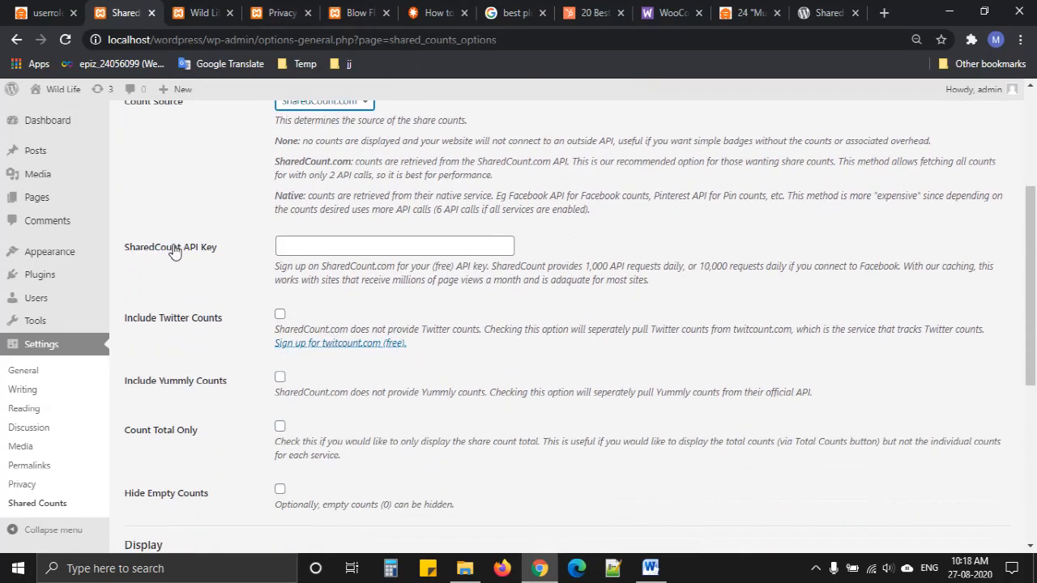
# Read the description of the SharedCount API key, including how to obtain it and its daily request allowance
pyautogui.moveTo(173, 247); pyautogui.dragTo(225, 250)
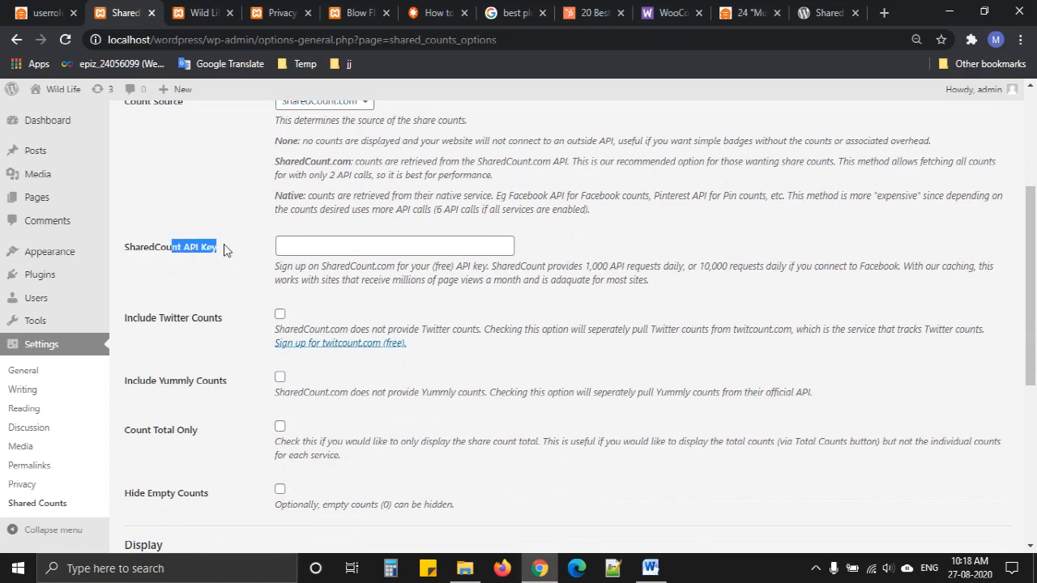
pyautogui.moveTo(332, 270); pyautogui.dragTo(488, 267)
pyautogui.click(438, 270)
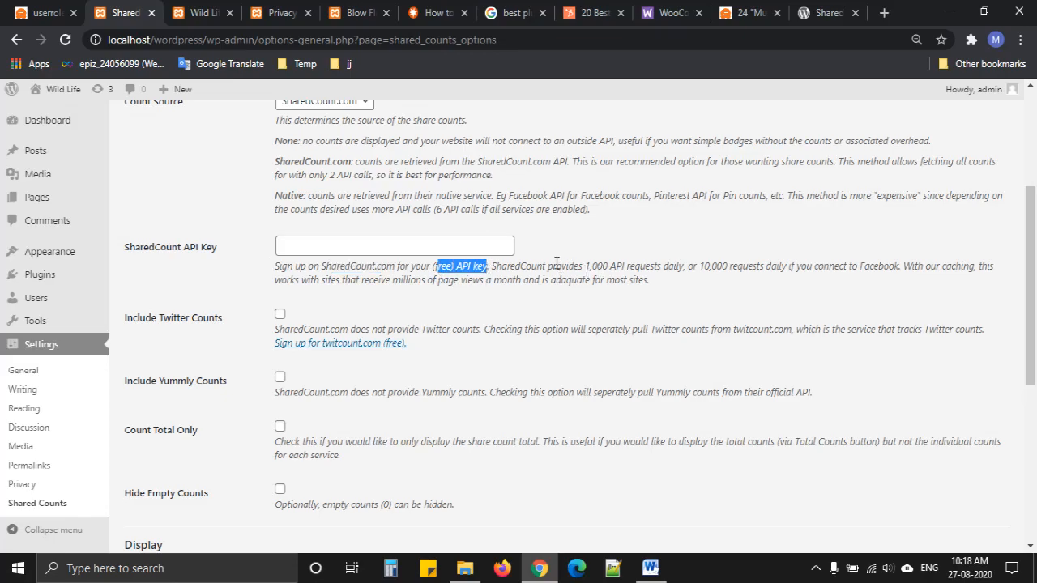
pyautogui.moveTo(556, 265); pyautogui.dragTo(604, 265)
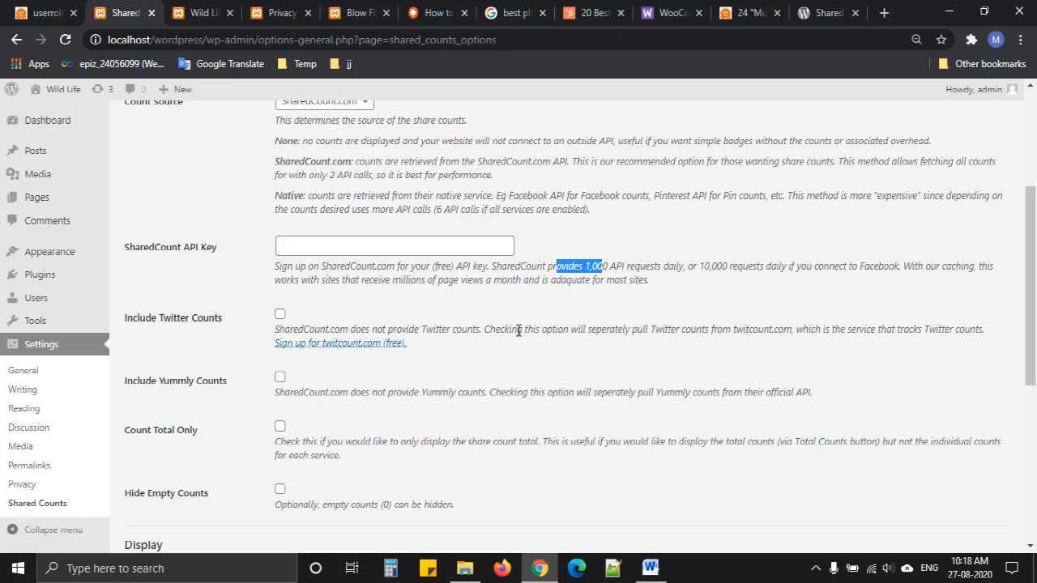
# Add page to the supported post types for the share buttons and save the Shared Counts settings
pyautogui.scroll(-2, 518, 328)
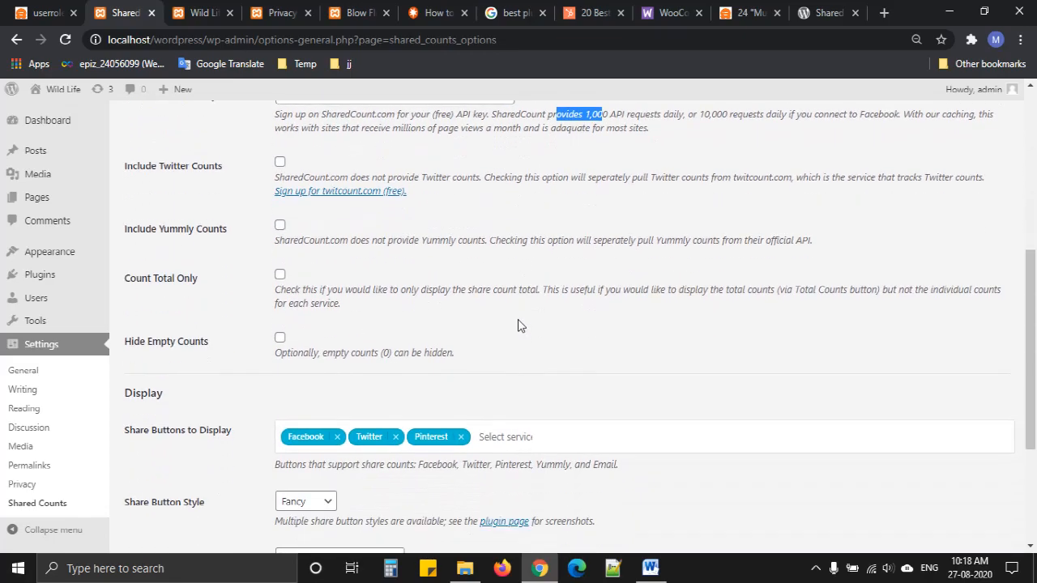
pyautogui.scroll(-3, 518, 326)
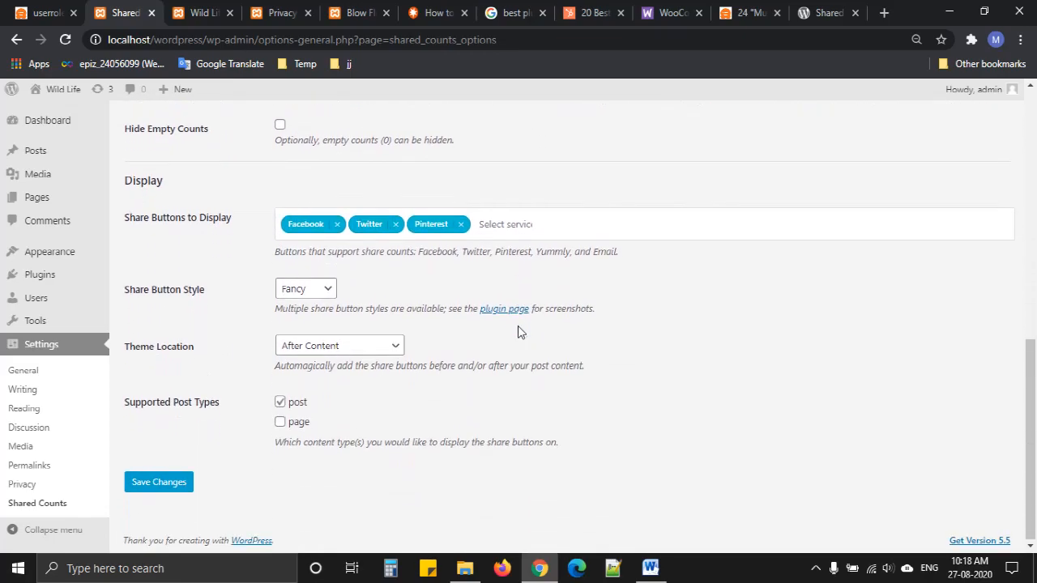
pyautogui.click(280, 422)
pyautogui.click(164, 484)
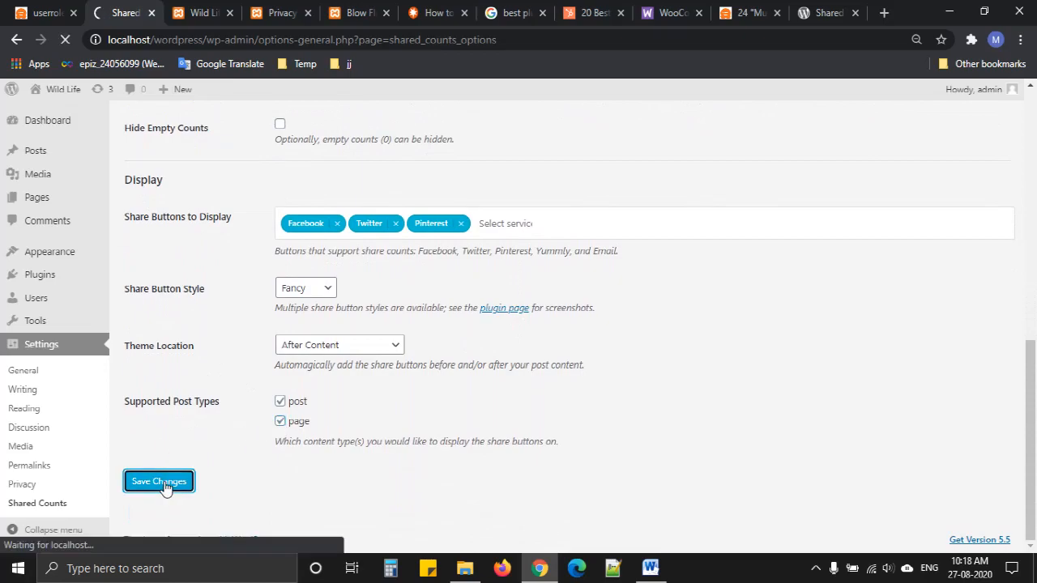
# Reload the Privacy Policy page to check its end for share buttons, and look at the home page again
pyautogui.click(280, 13)
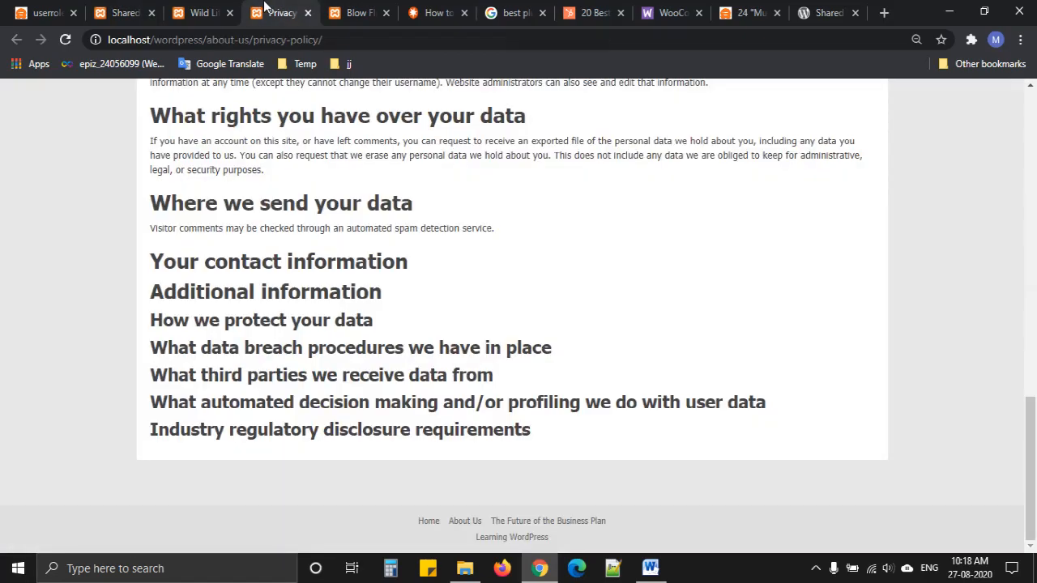
pyautogui.click(65, 39)
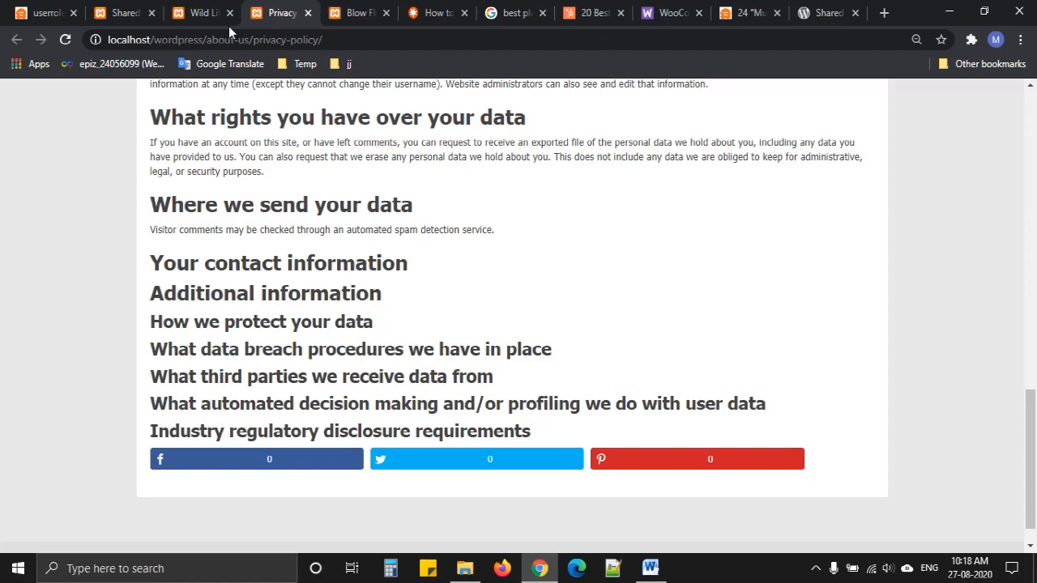
pyautogui.click(213, 12)
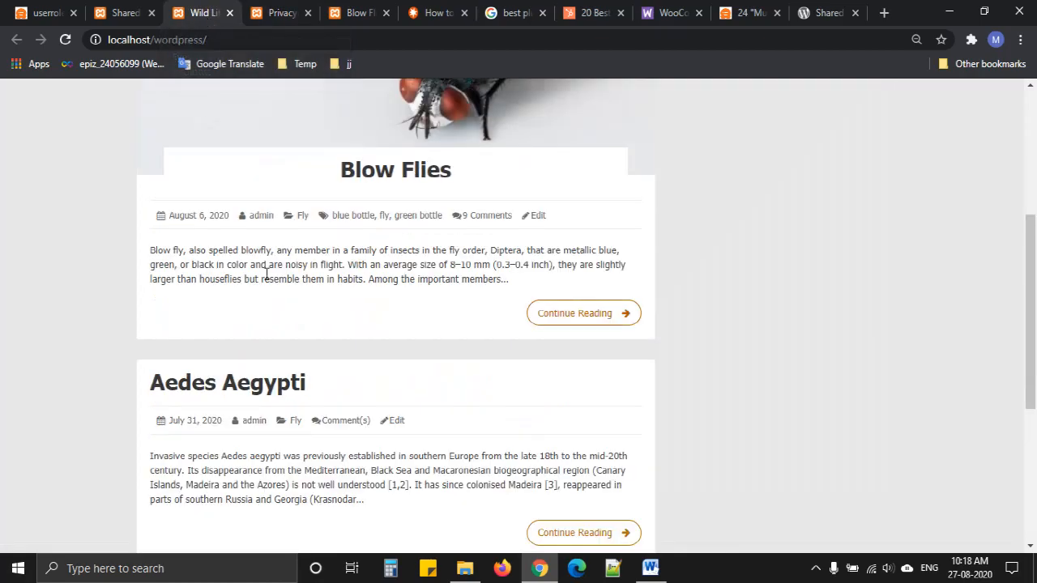
# Go back to the Shared Counts admin tab and open the list of installed plugins
pyautogui.click(134, 16)
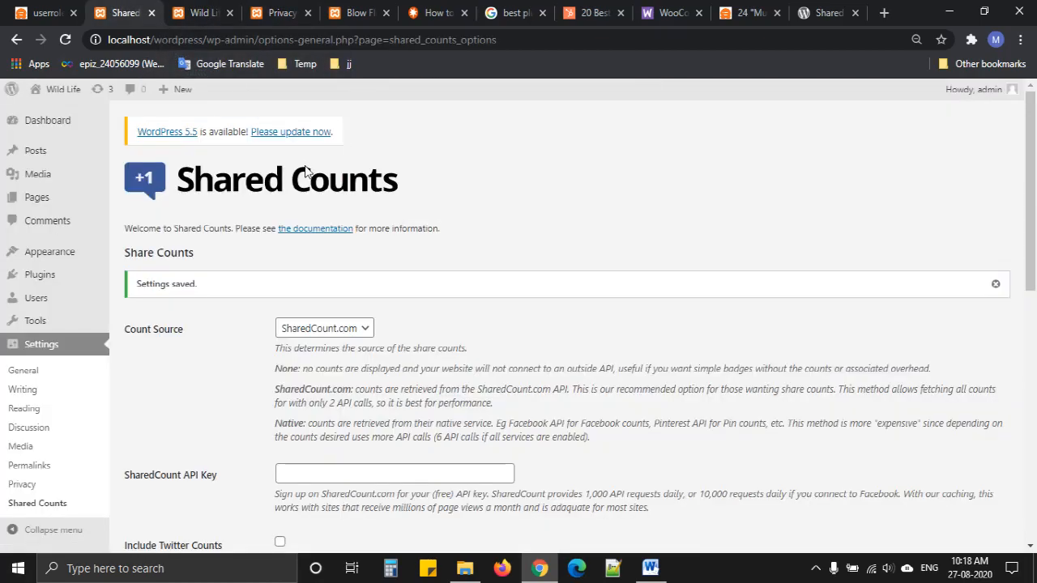
pyautogui.click(70, 276)
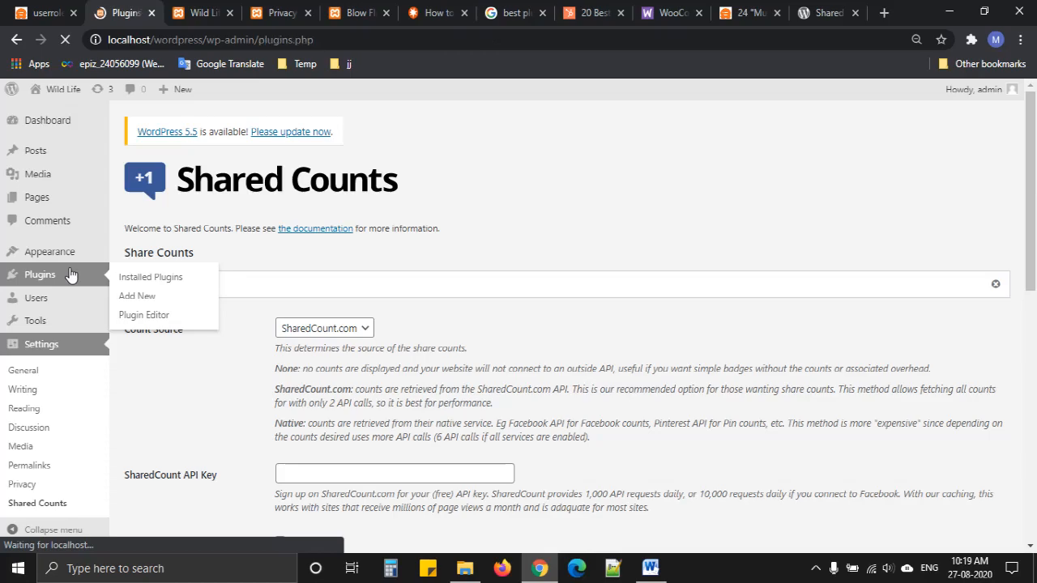
# Search the installed plugins for "yoast seo"
pyautogui.click(965, 191)
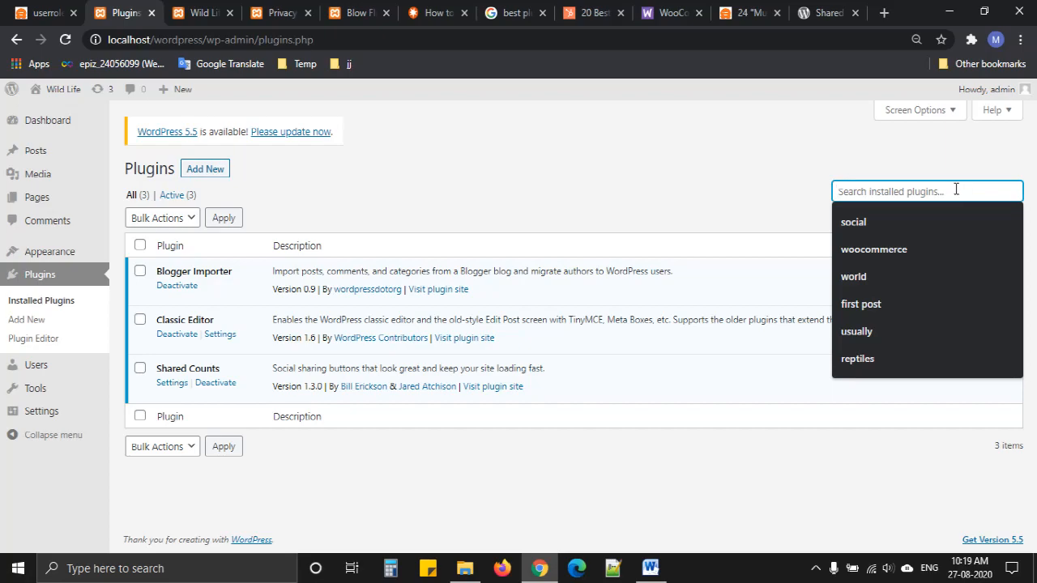
pyautogui.write('yoa')
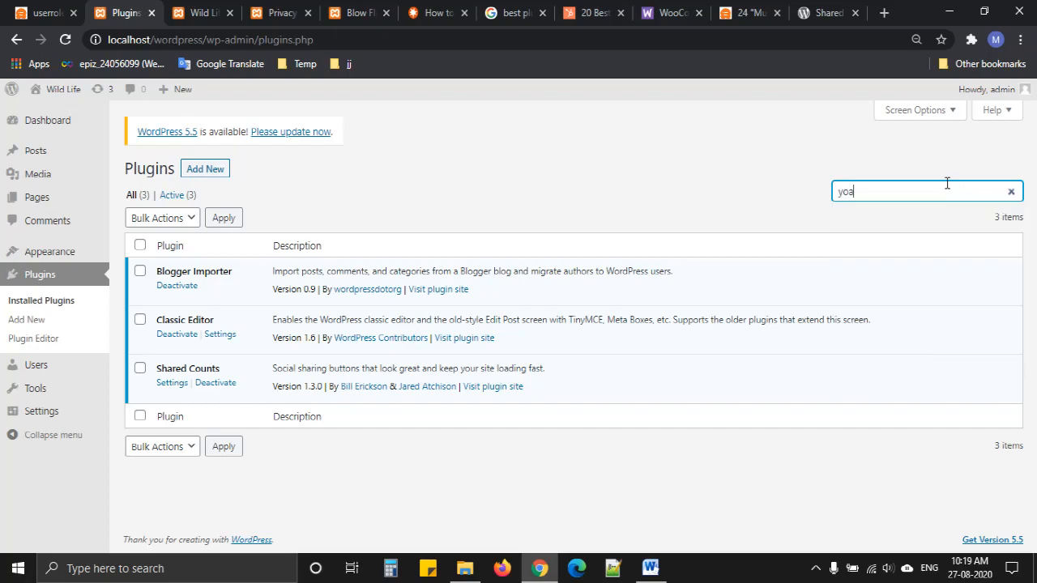
pyautogui.write('st seo')
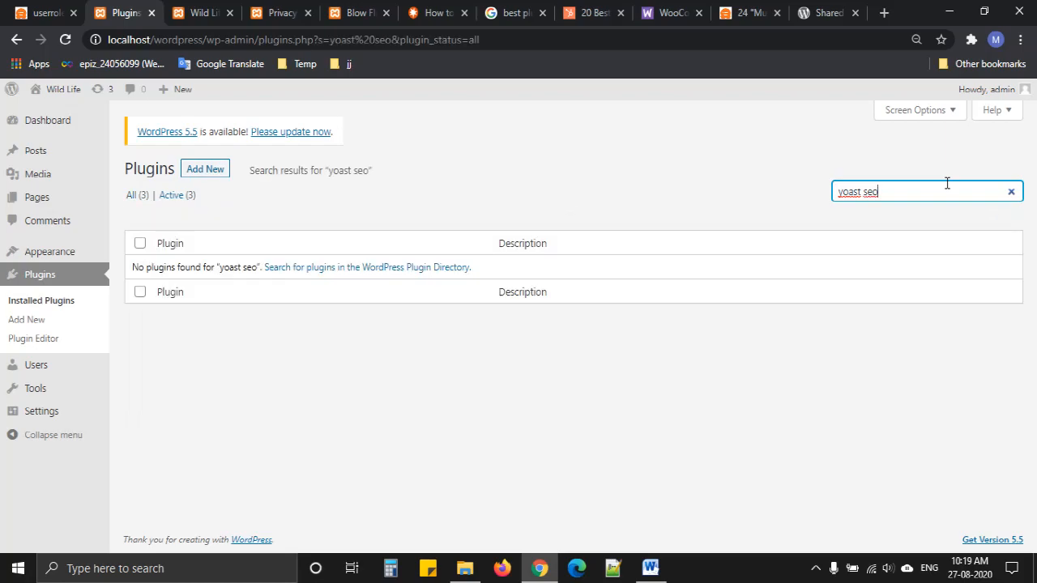
# Go to adding a new plugin and search the plugin directory for "yoast seo"
pyautogui.click(221, 170)
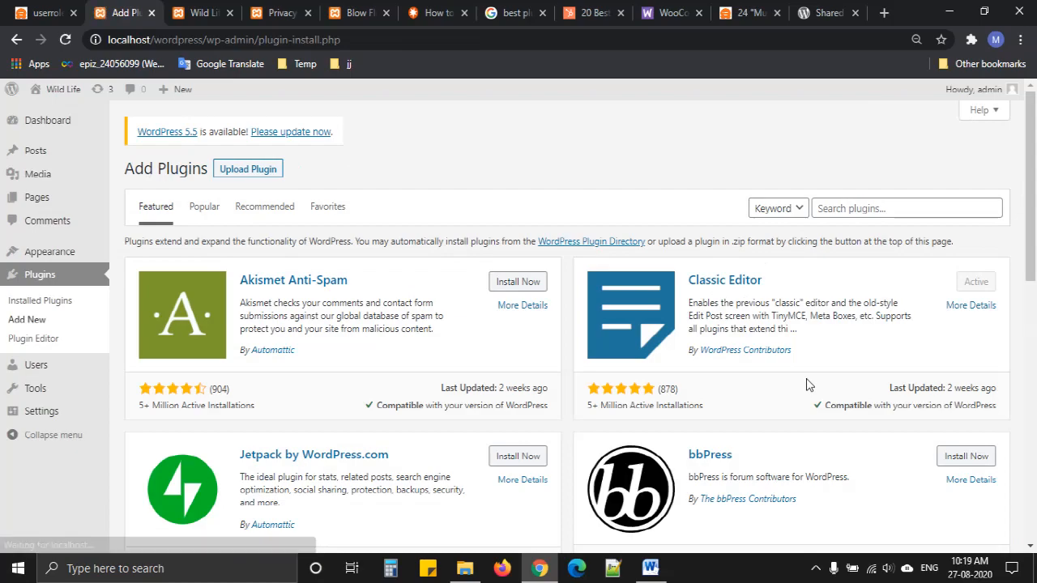
pyautogui.click(832, 202)
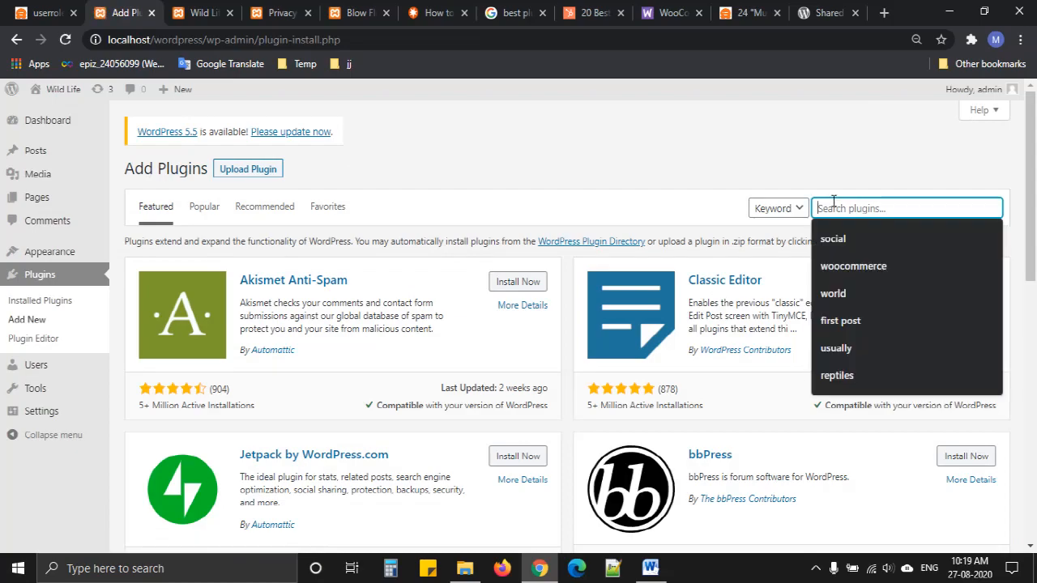
pyautogui.write('yo')
pyautogui.press('Down')
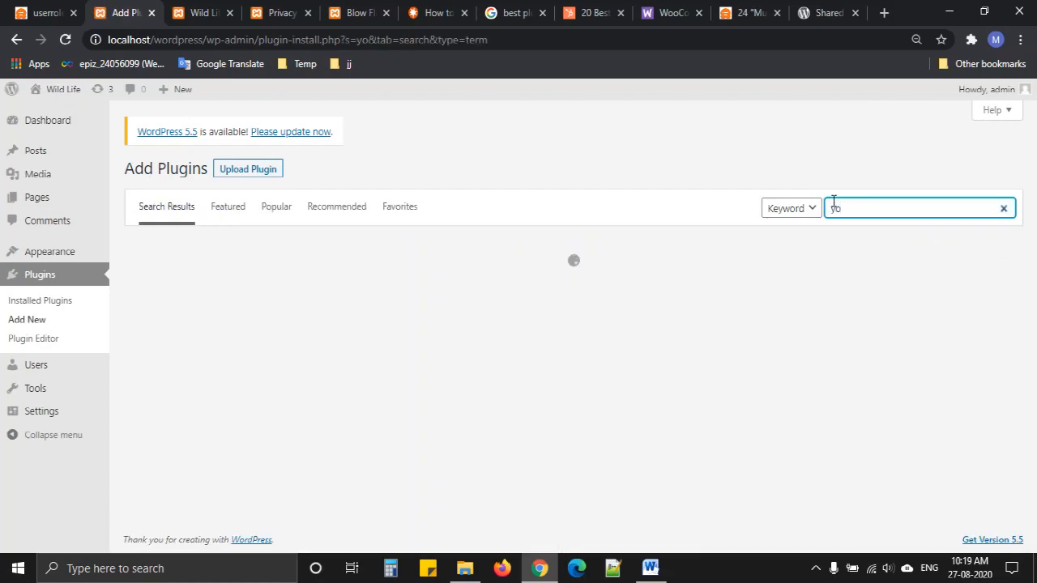
pyautogui.write('a')
pyautogui.click(845, 235)
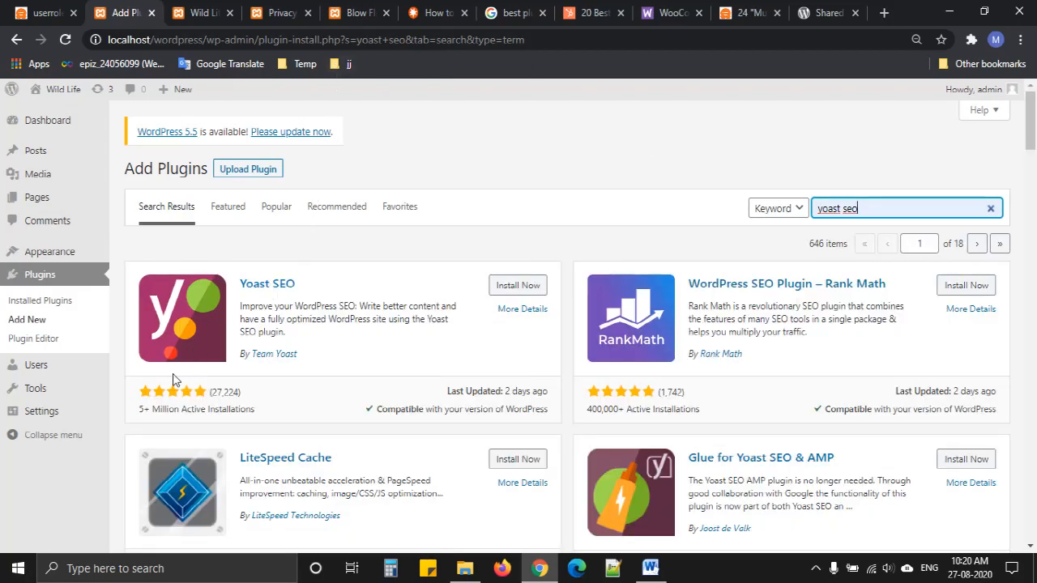
# Check the rating and number of active installations of Yoast SEO and compare it with the other plugins found
pyautogui.moveTo(138, 420); pyautogui.dragTo(236, 409)
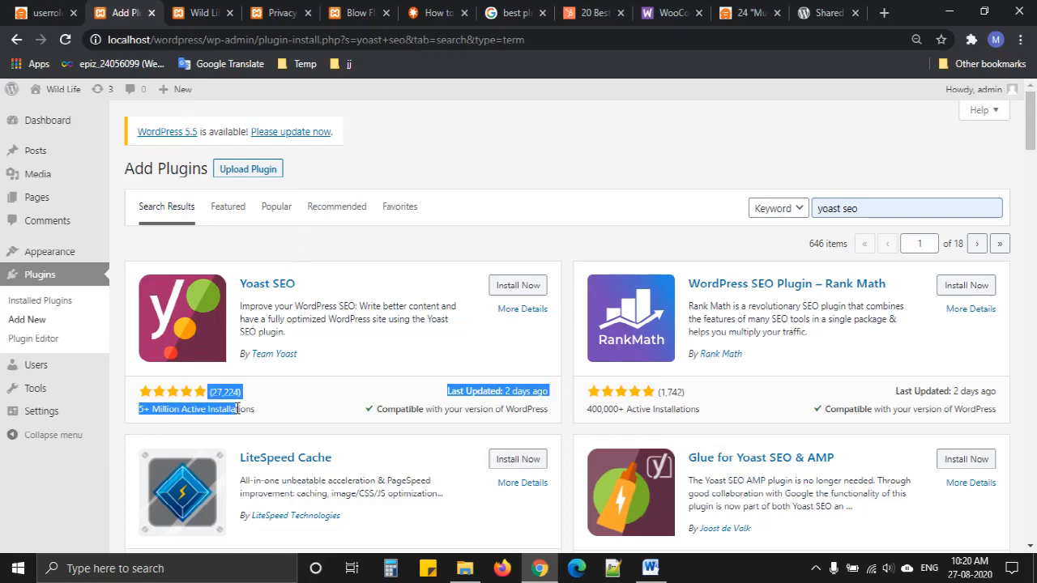
pyautogui.click(238, 409)
pyautogui.doubleClick(238, 409)
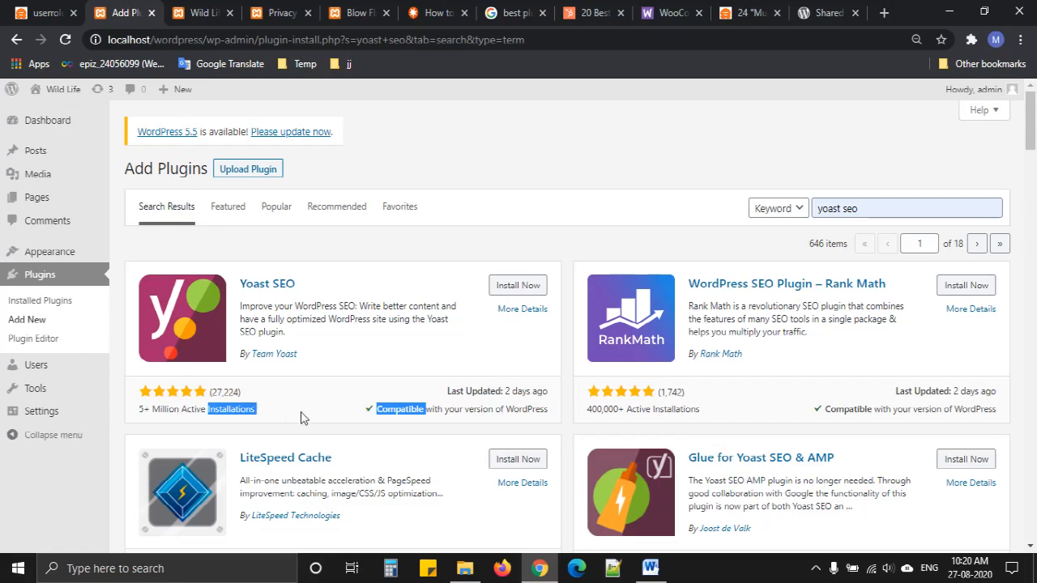
pyautogui.scroll(-3, 299, 431)
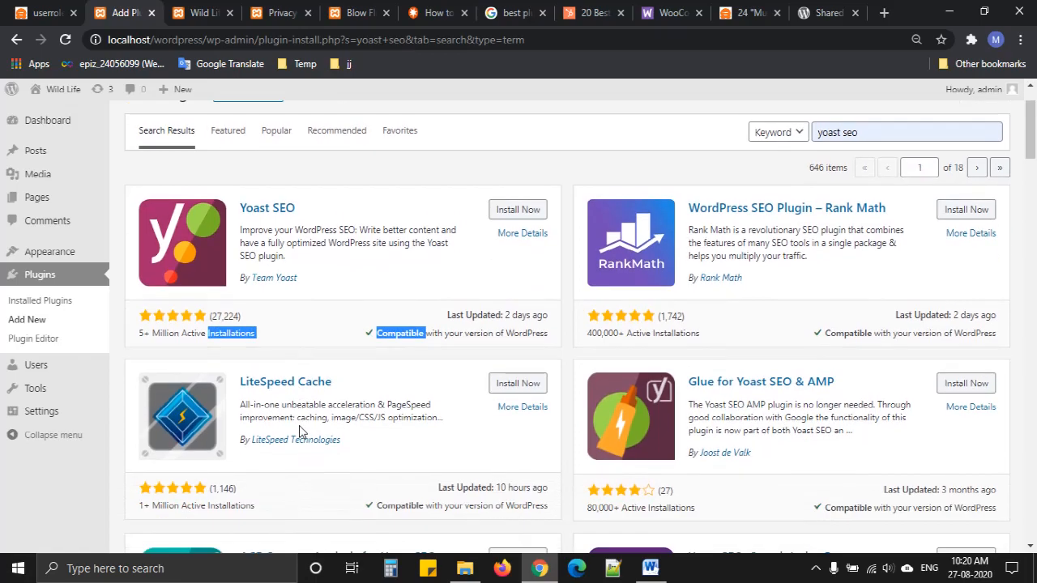
pyautogui.scroll(-1, 310, 417)
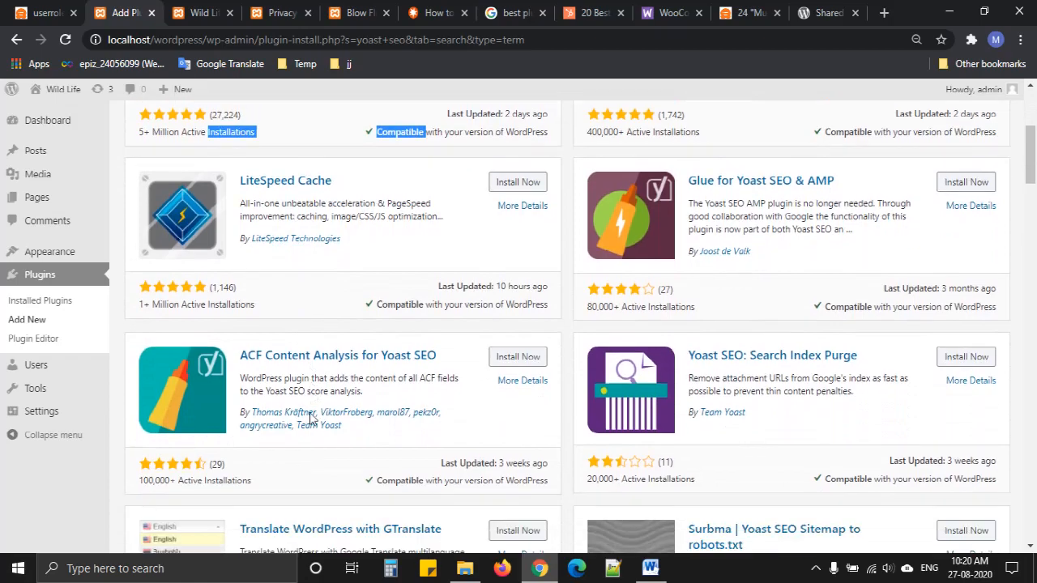
pyautogui.scroll(3, 310, 416)
pyautogui.click(293, 332)
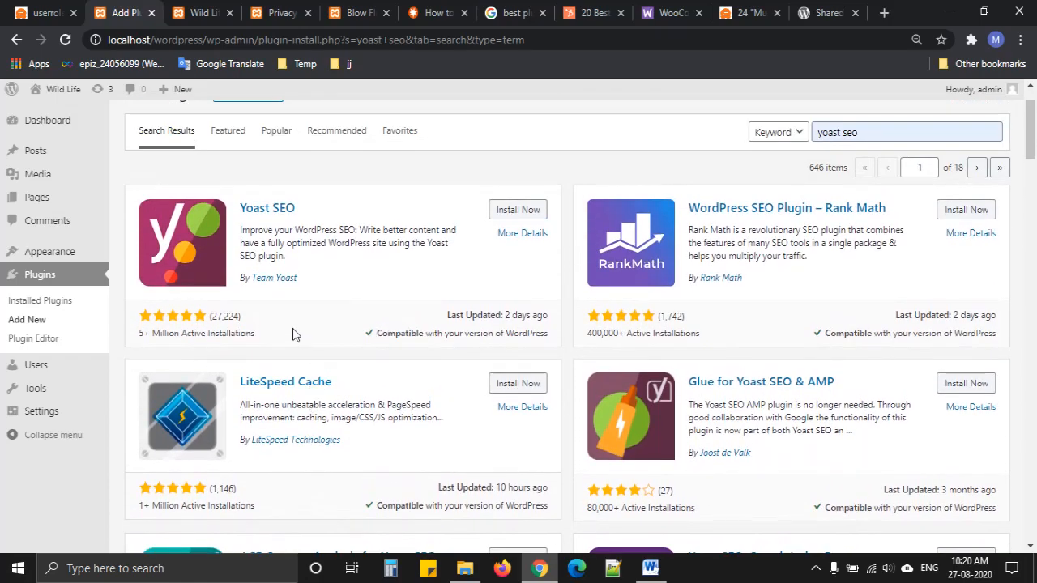
# Install the Yoast SEO plugin by Team Yoast and activate it
pyautogui.click(528, 214)
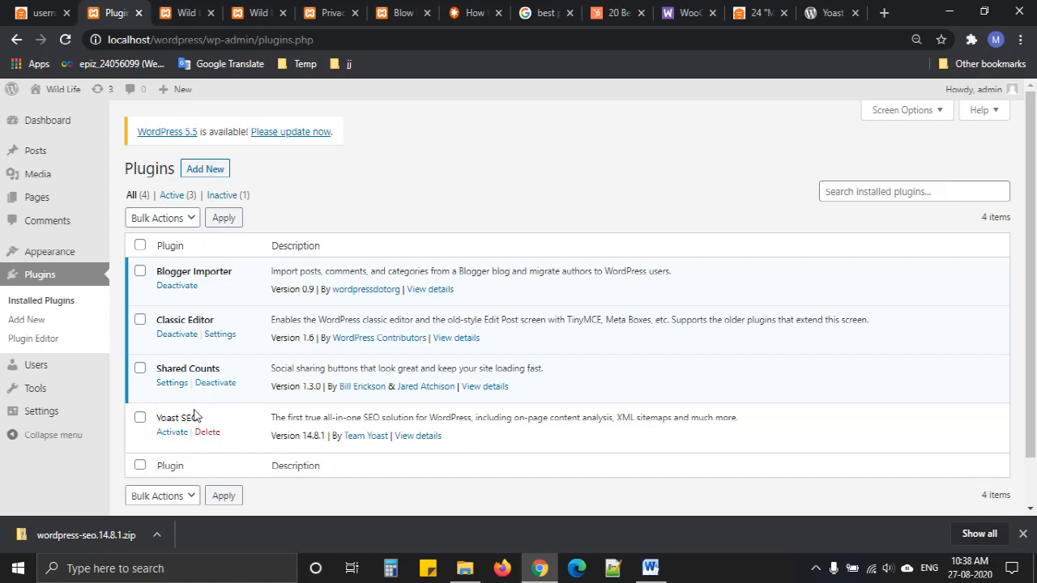
pyautogui.moveTo(66, 96)
pyautogui.click(171, 432)
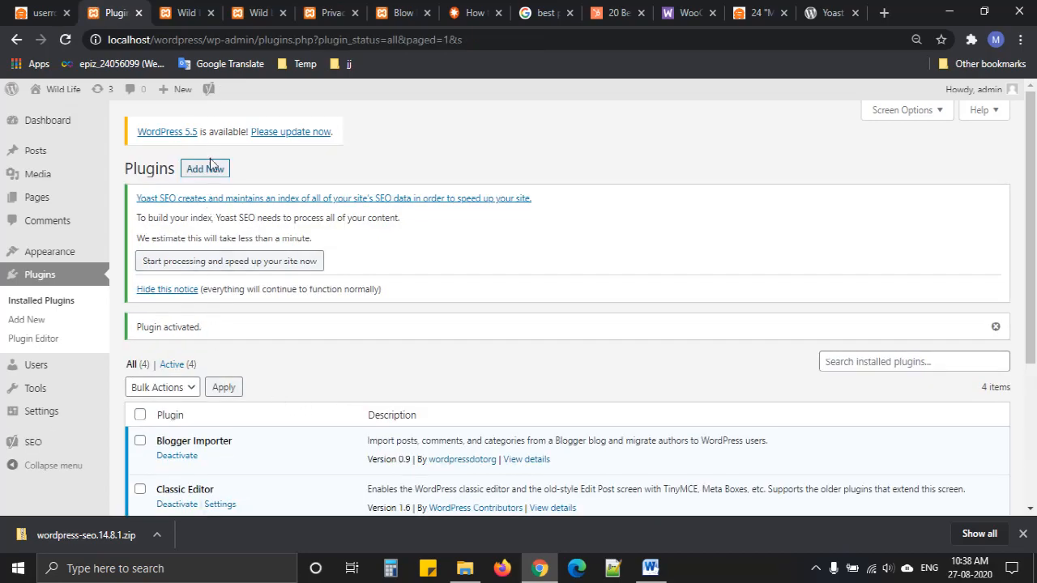
# Look through Yoast SEO's keyword research and SEO settings options, and view its Configuration Wizard before returning to the installed plugins
pyautogui.moveTo(210, 96)
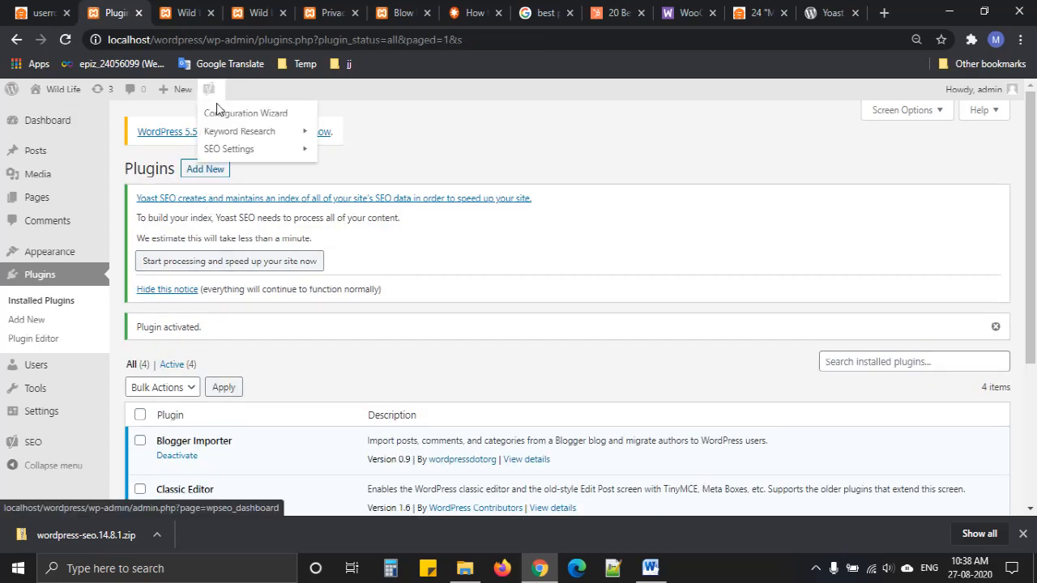
pyautogui.moveTo(219, 135)
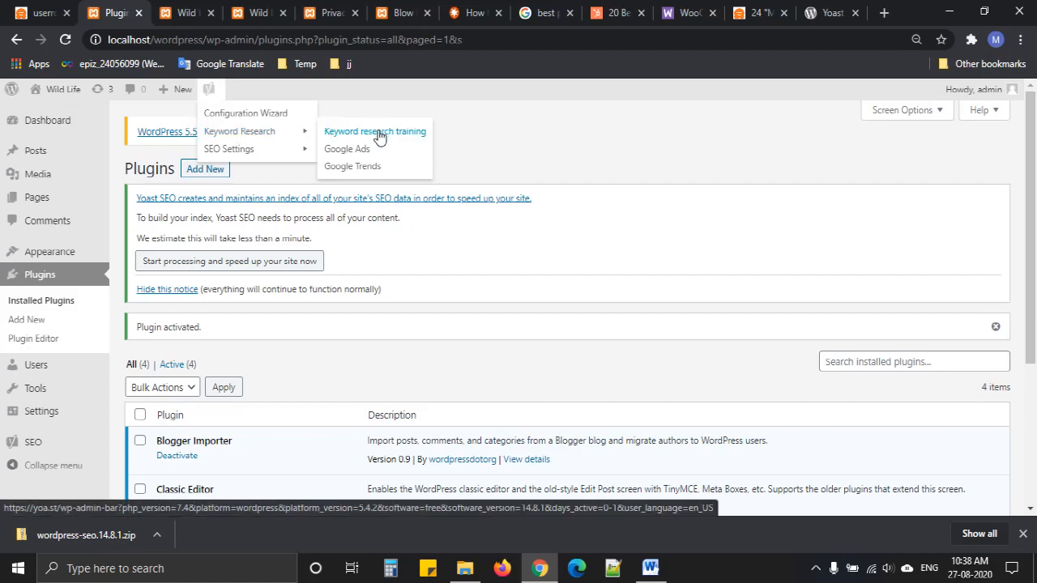
pyautogui.moveTo(272, 149)
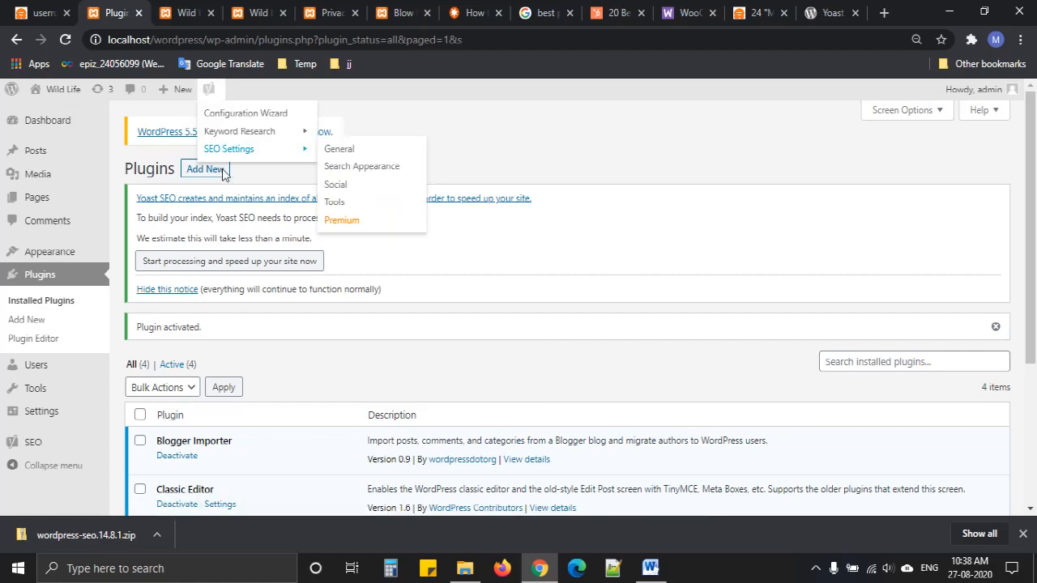
pyautogui.moveTo(61, 442)
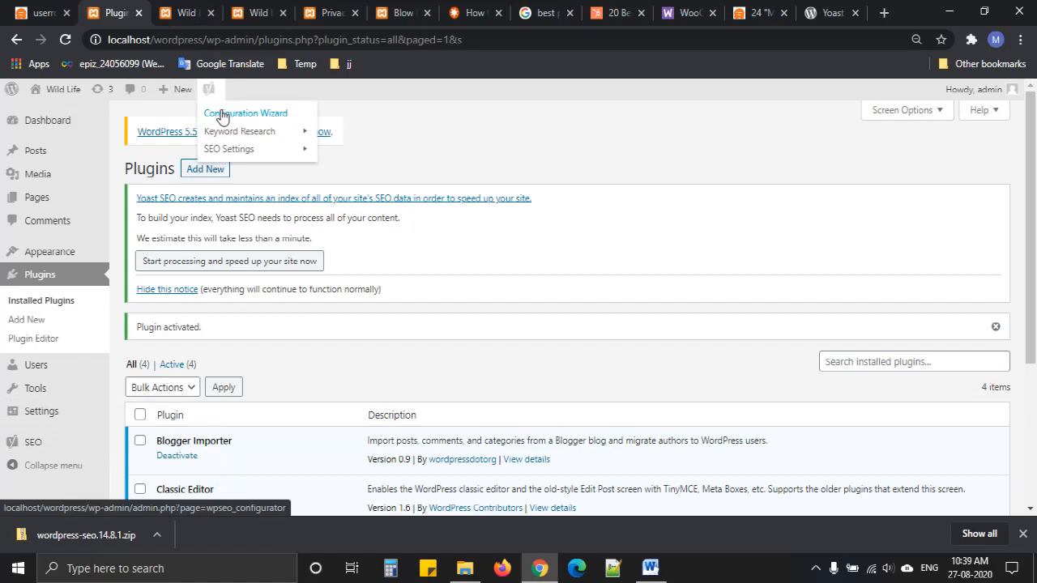
pyautogui.click(222, 117)
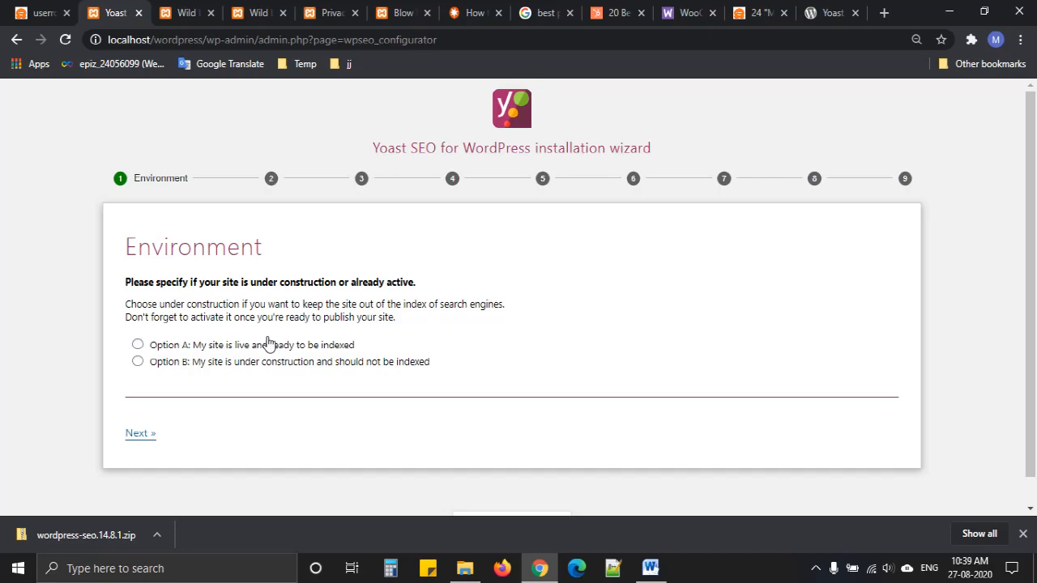
pyautogui.click(15, 40)
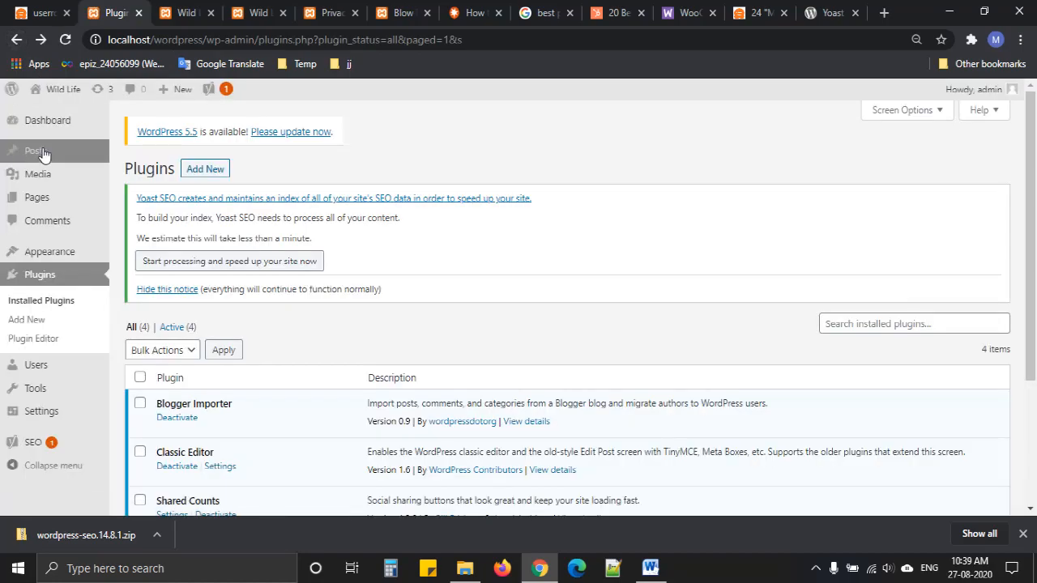
# List all posts and open the Blow Flies post in the classic editor, dismissing the browser's download bar
pyautogui.moveTo(43, 154)
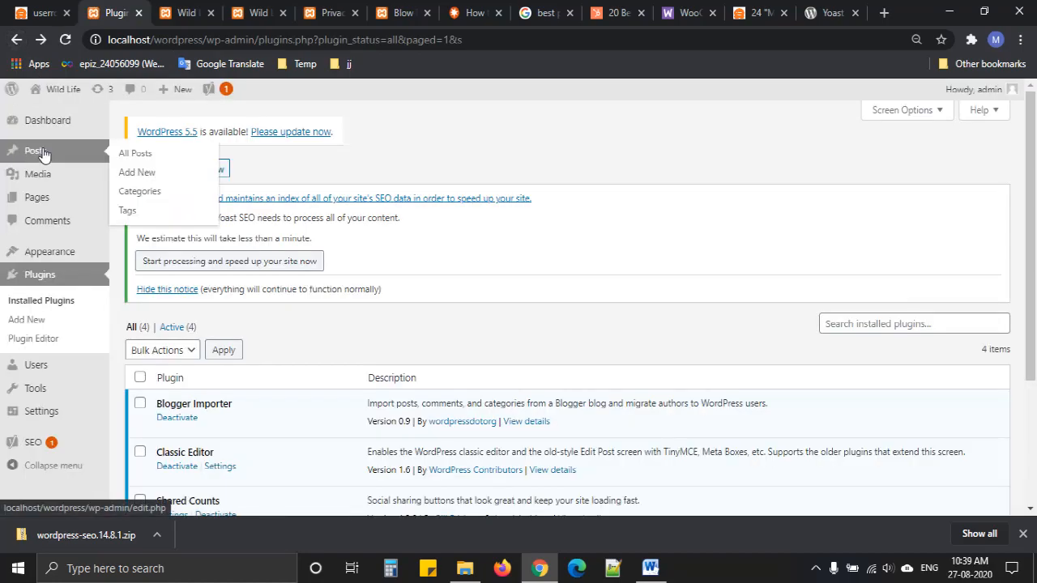
pyautogui.click(142, 154)
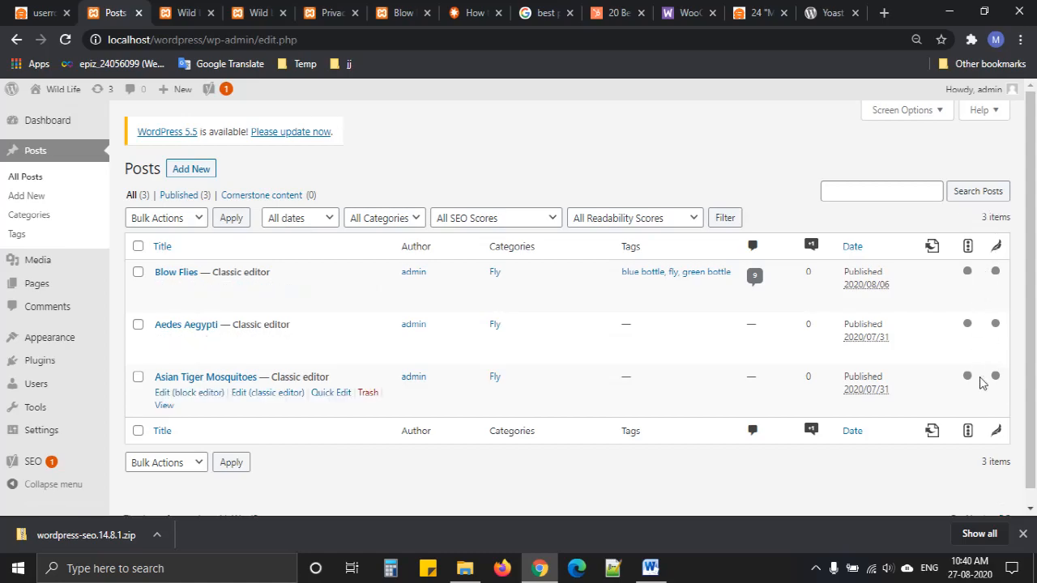
pyautogui.click(261, 289)
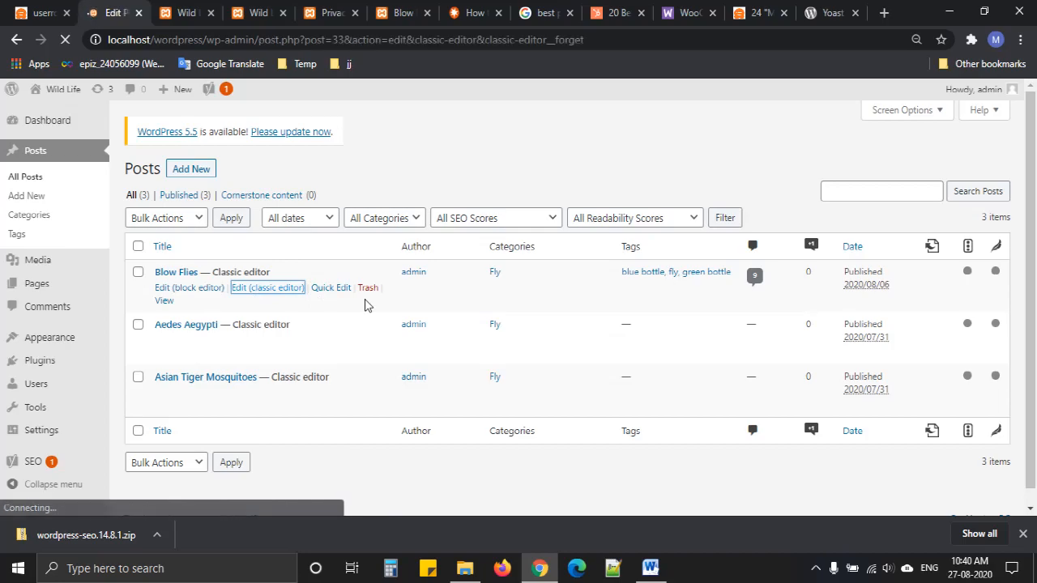
pyautogui.click(1024, 534)
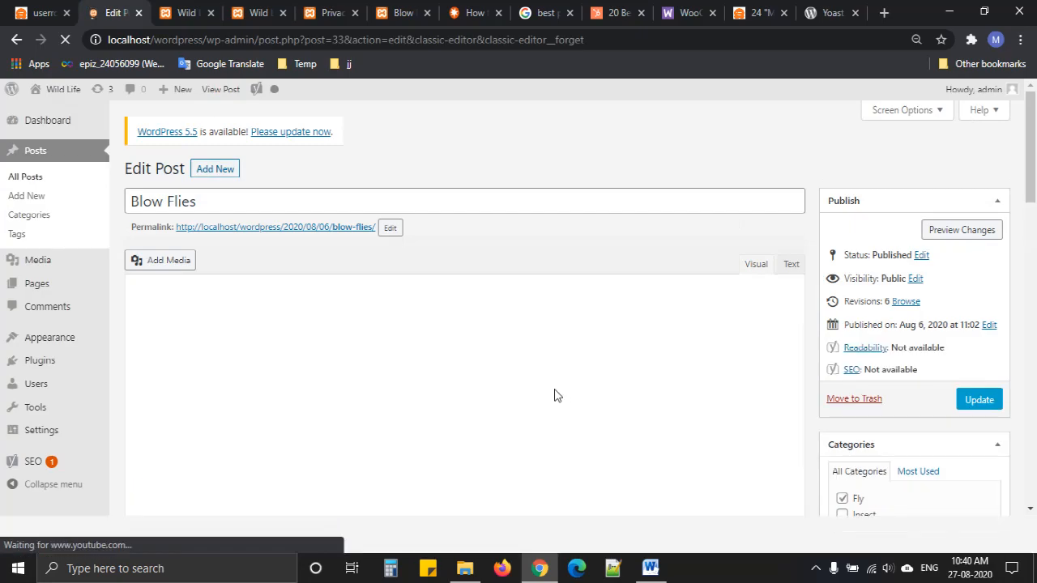
# Examine the Yoast SEO section below the Blow Flies post, including the Google preview and the expanded Advanced settings
pyautogui.scroll(-3, 556, 394)
pyautogui.scroll(-15, 555, 385)
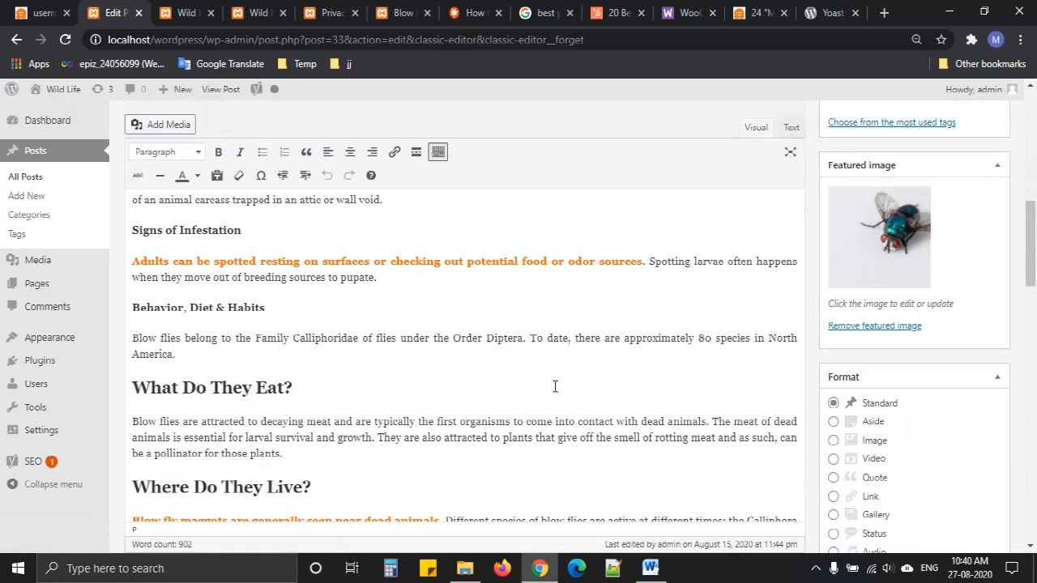
pyautogui.scroll(-5, 555, 388)
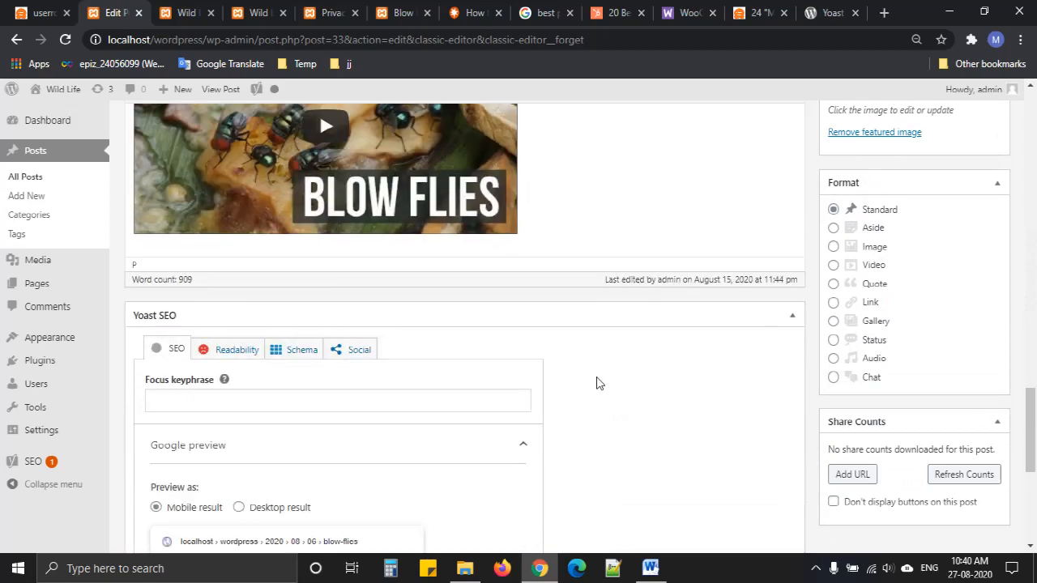
pyautogui.scroll(-2, 594, 385)
pyautogui.scroll(-3, 596, 383)
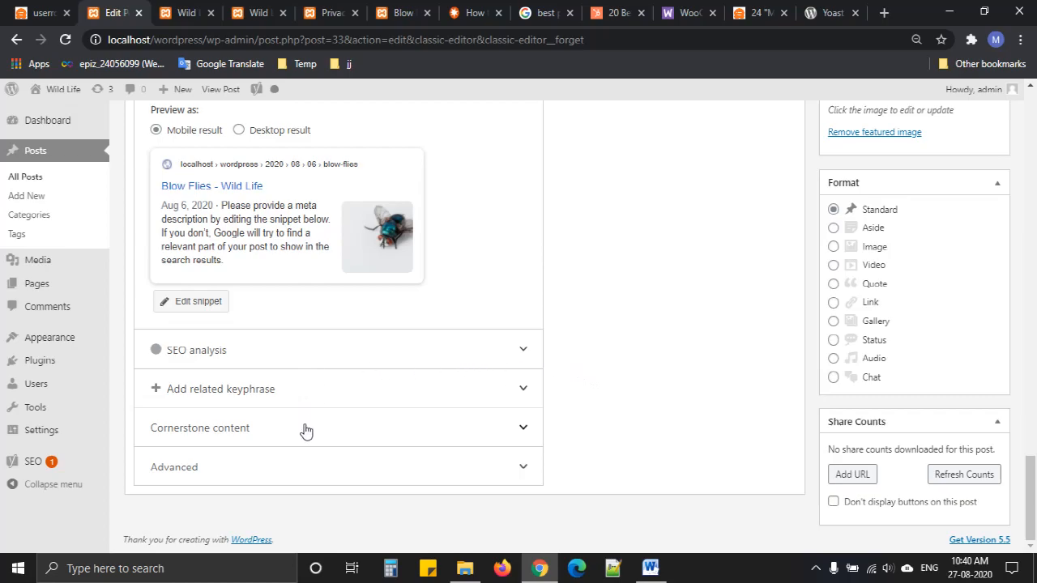
pyautogui.click(304, 468)
pyautogui.scroll(-2, 312, 441)
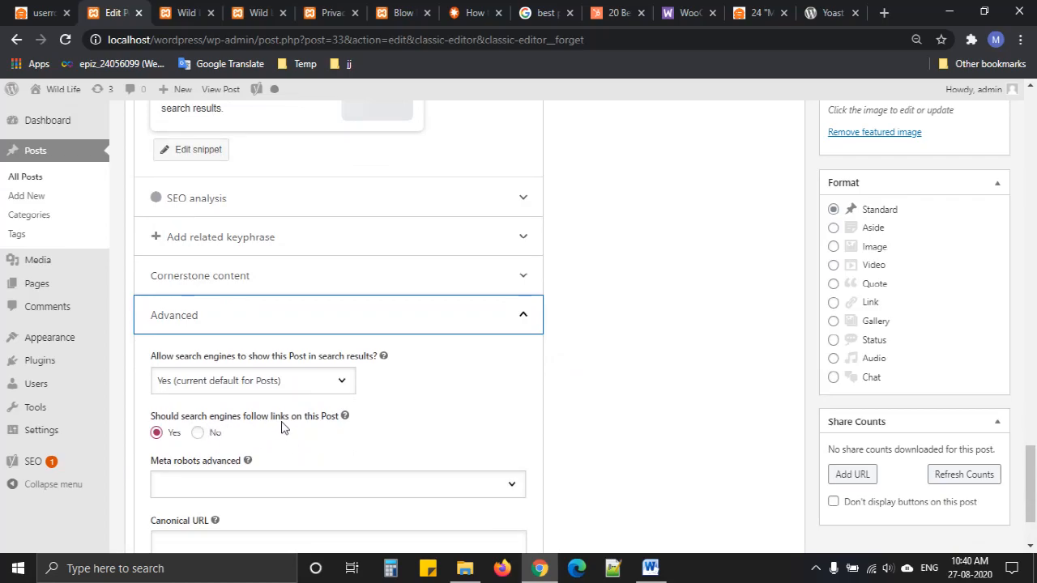
pyautogui.scroll(-2, 283, 426)
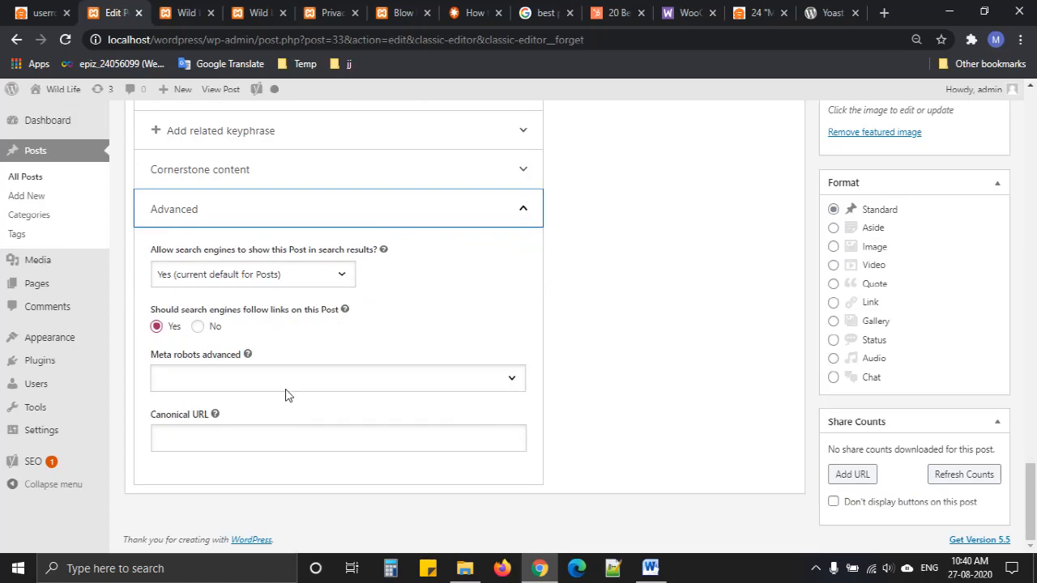
# Review the Yoast SEO social settings of the post, covering the image, title and description for Facebook and Twitter
pyautogui.scroll(8, 285, 394)
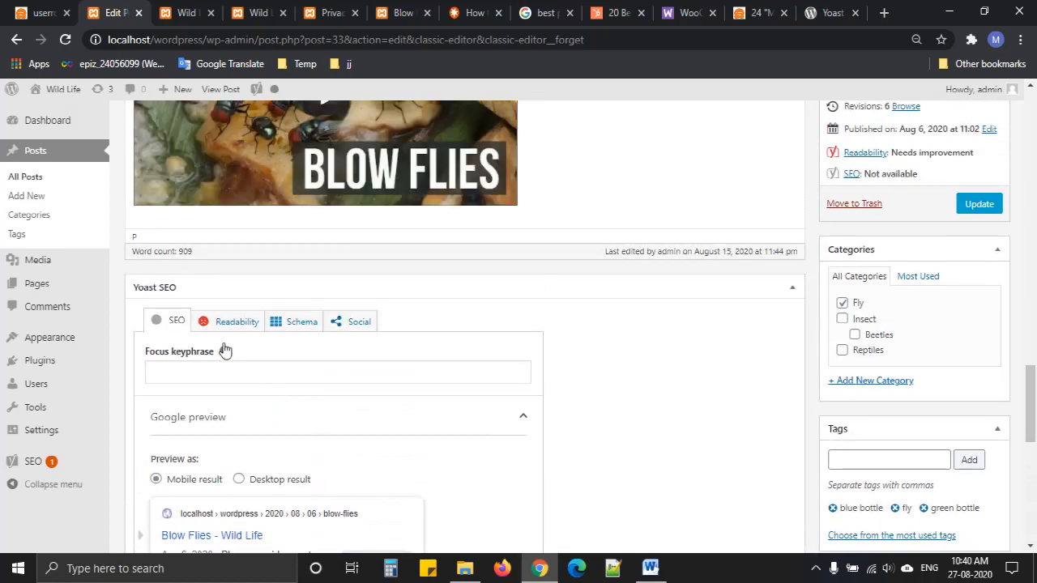
pyautogui.click(360, 322)
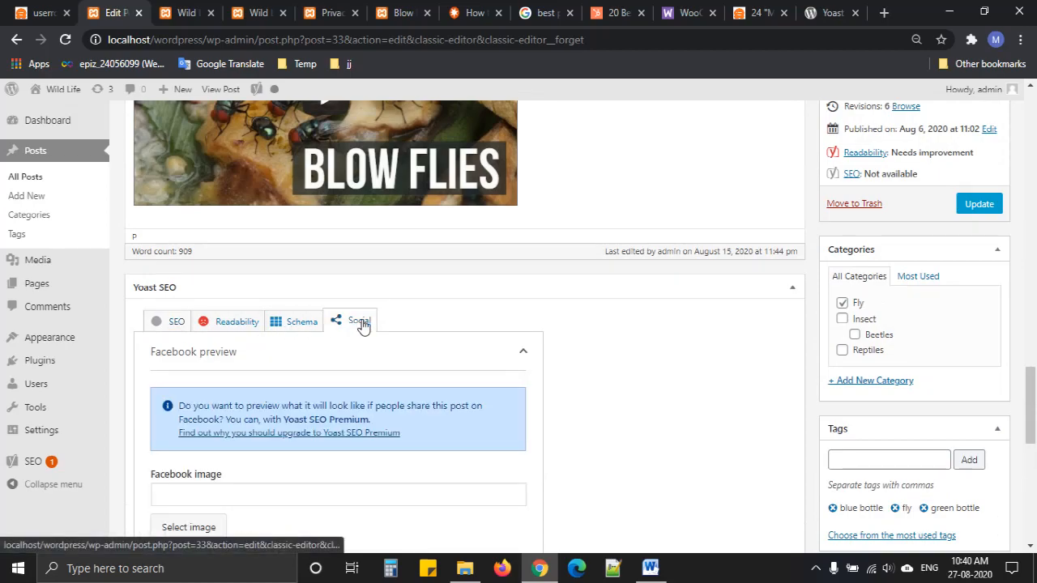
pyautogui.scroll(-2, 306, 372)
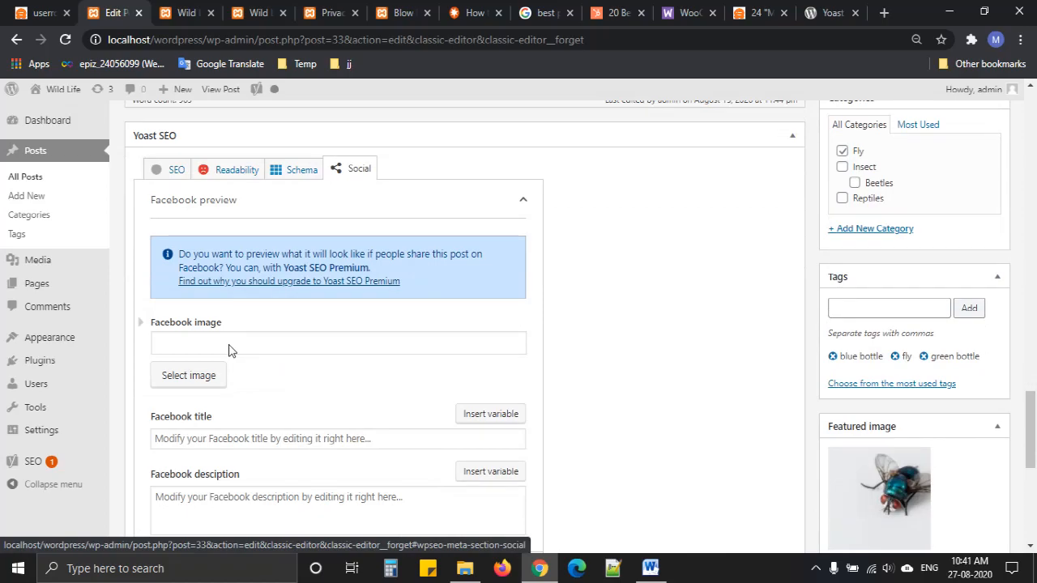
pyautogui.scroll(-2, 229, 350)
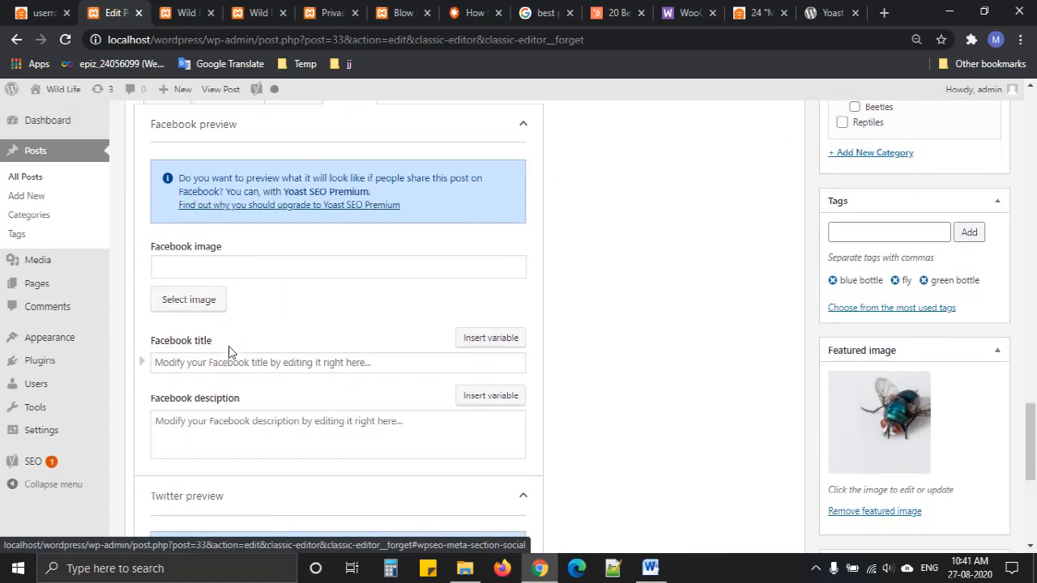
pyautogui.scroll(-4, 228, 350)
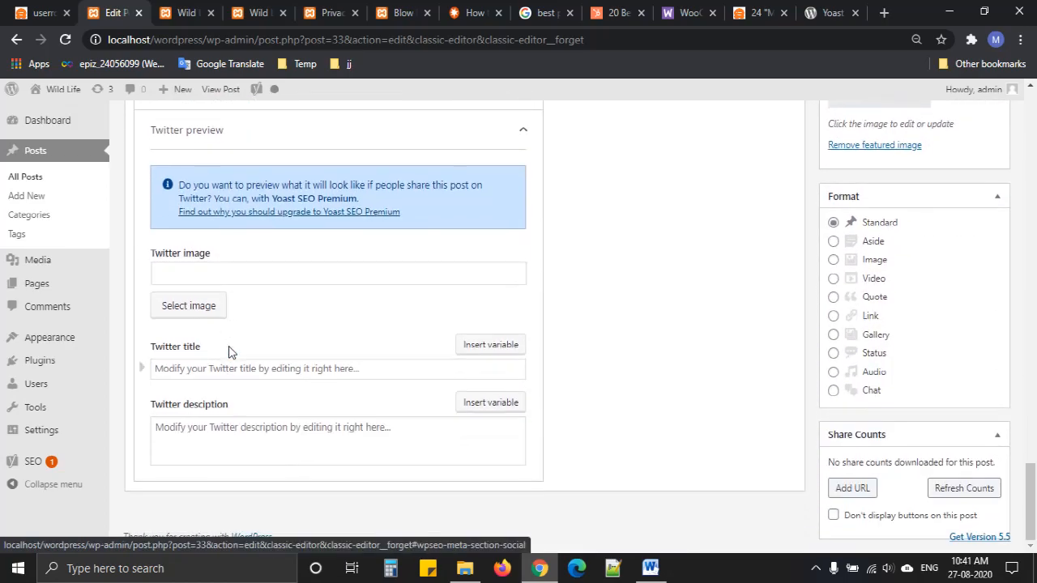
pyautogui.scroll(9, 228, 350)
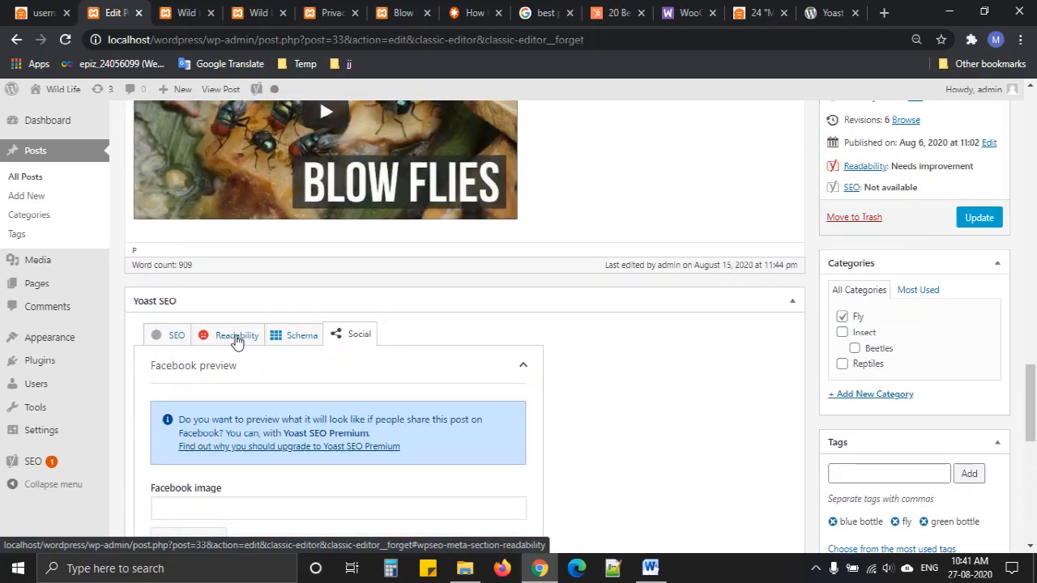
# Review the Yoast SEO readability analysis of the Blow Flies post alongside its text, and open Yoast SEO's general settings page
pyautogui.click(237, 338)
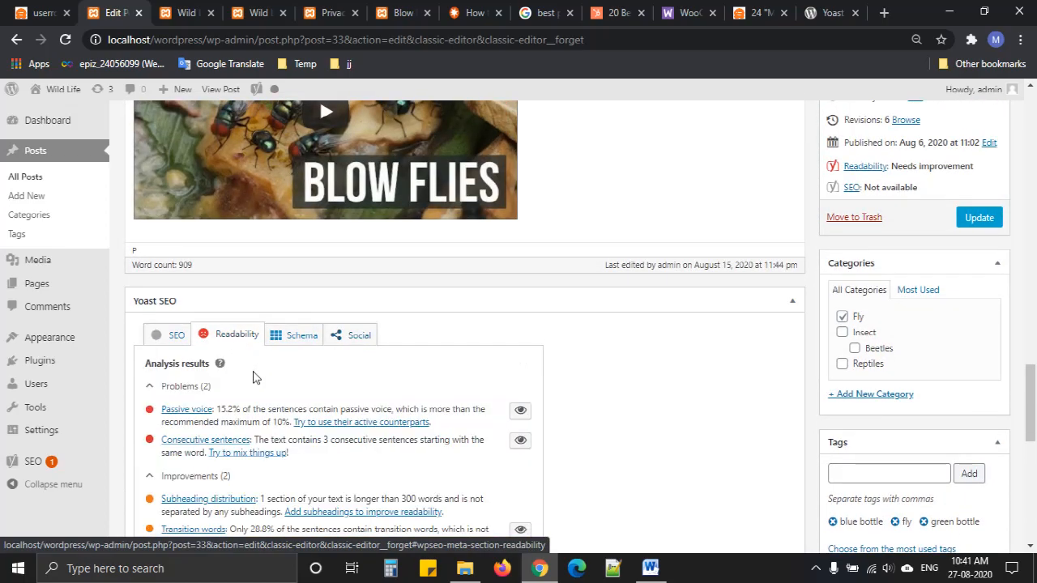
pyautogui.scroll(-2, 252, 376)
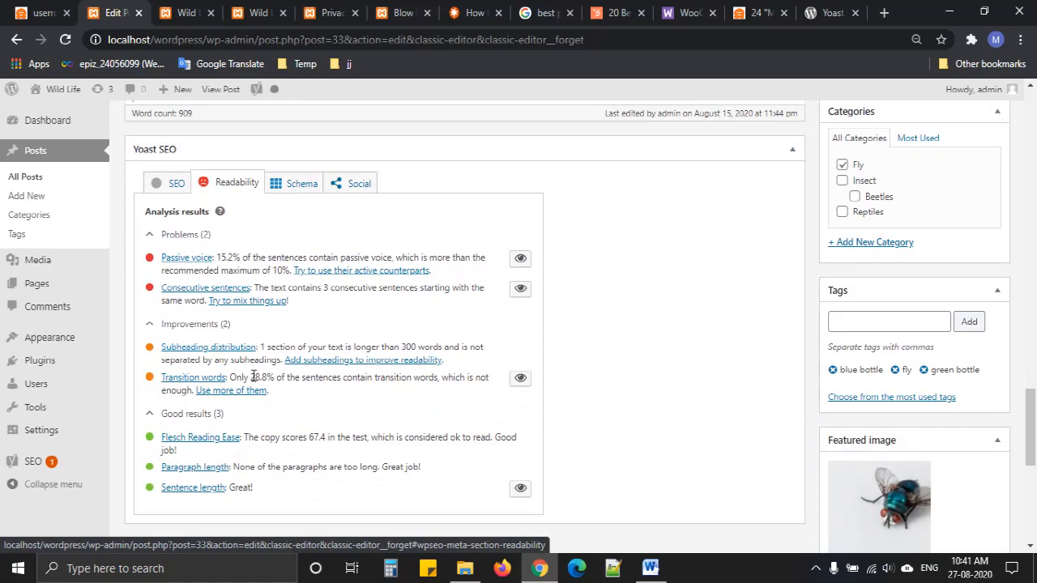
pyautogui.scroll(10, 253, 376)
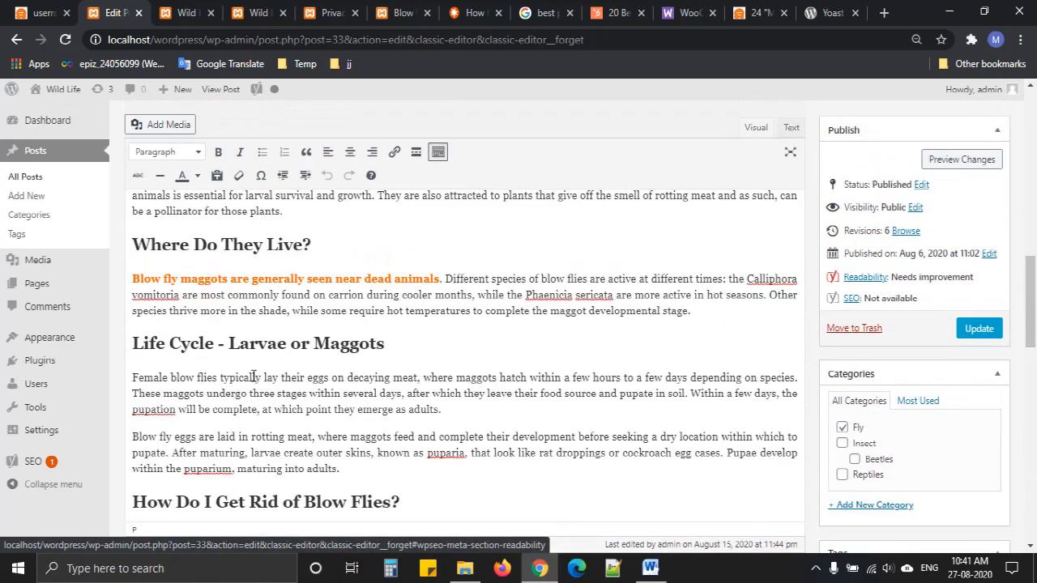
pyautogui.scroll(-6, 253, 377)
pyautogui.scroll(6, 575, 321)
pyautogui.click(18, 461)
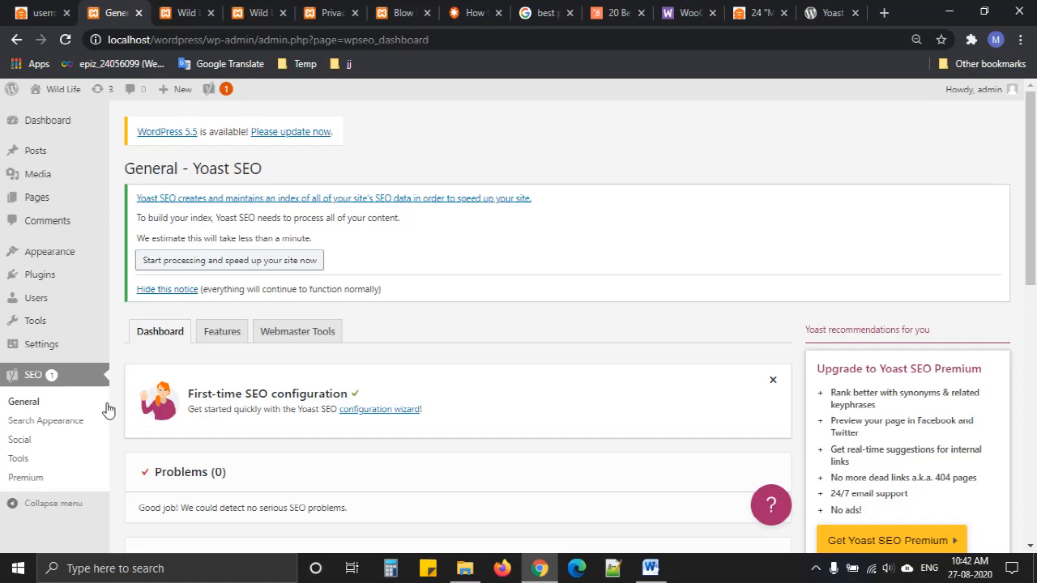
# Open the plugin editor and look through the code of blogger-importer.php
pyautogui.moveTo(57, 278)
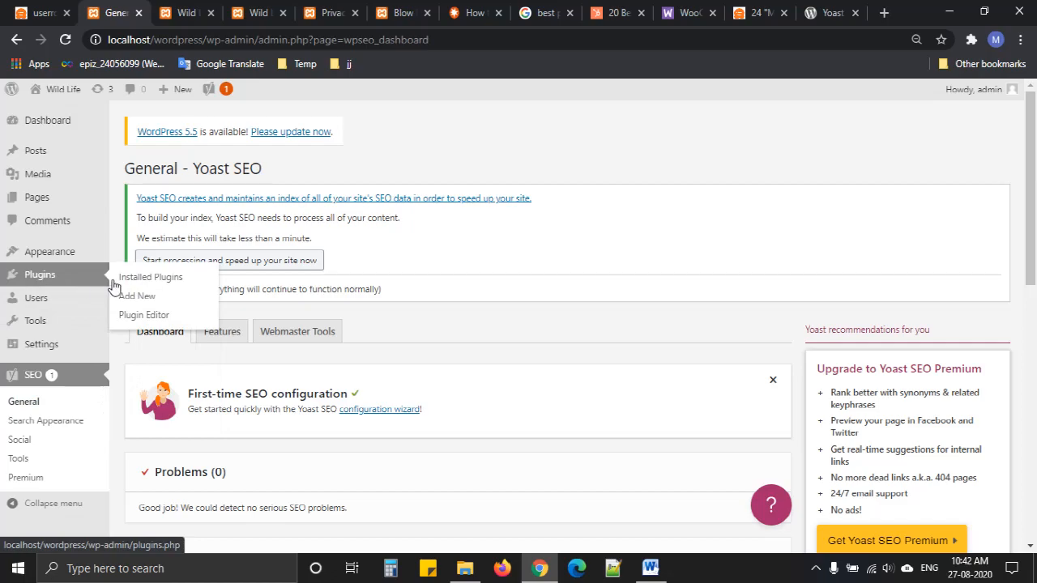
pyautogui.click(143, 320)
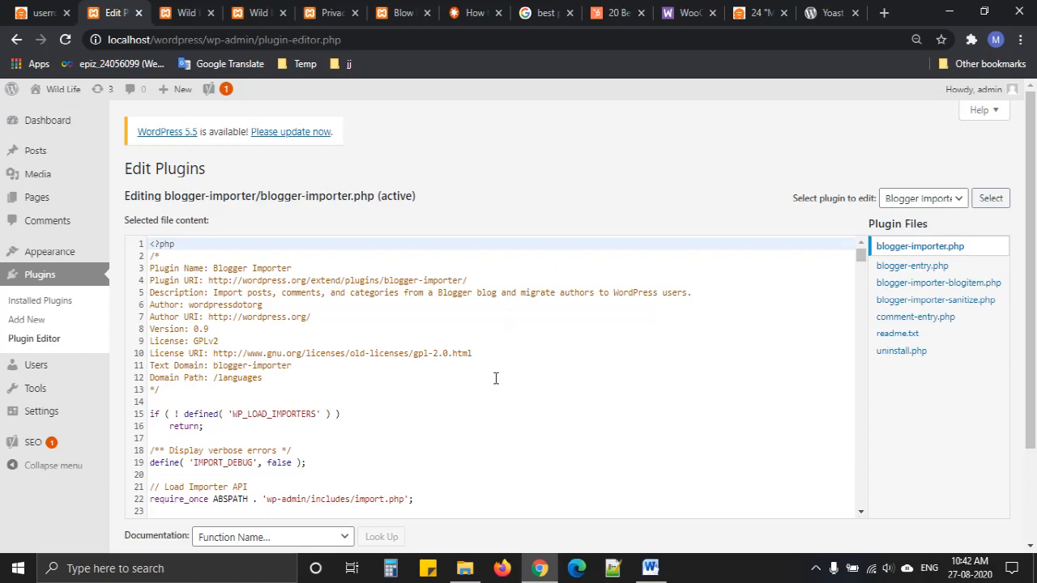
pyautogui.scroll(-2, 501, 383)
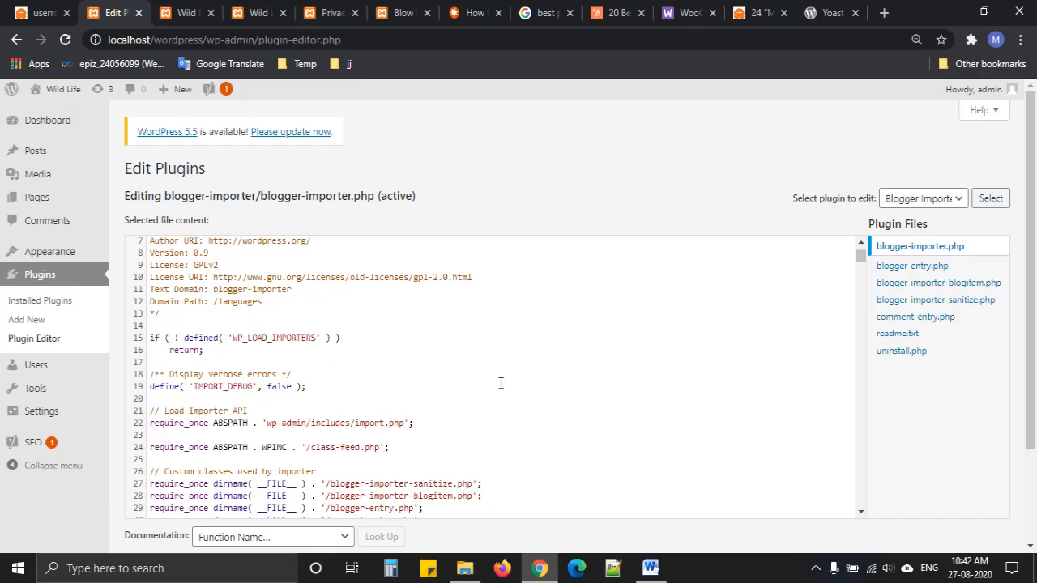
pyautogui.scroll(-7, 500, 383)
pyautogui.scroll(-3, 500, 382)
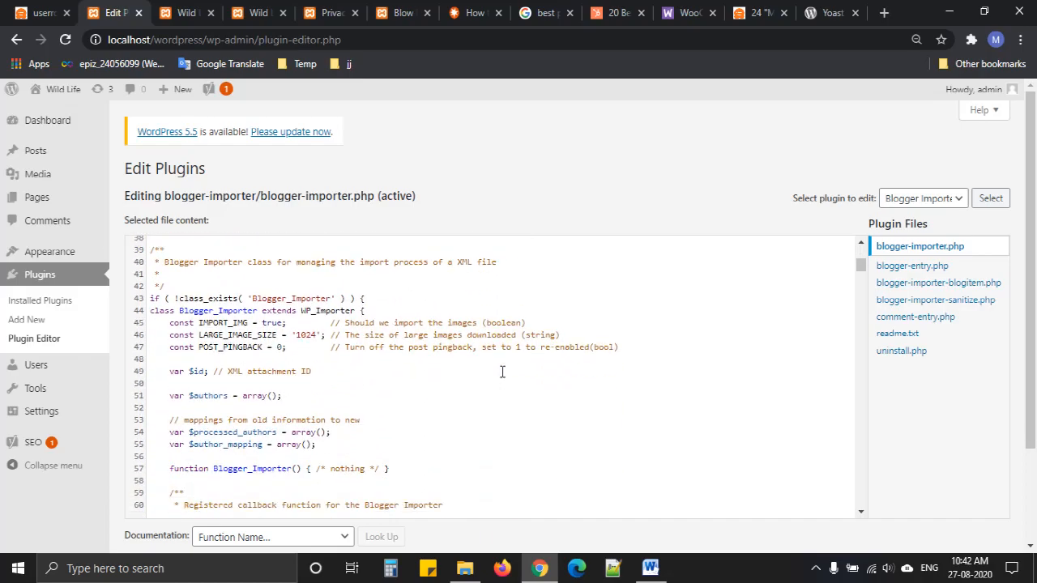
# Load the Shared Counts plugin for editing and look through the code of its main file, shared-counts.php
pyautogui.click(921, 202)
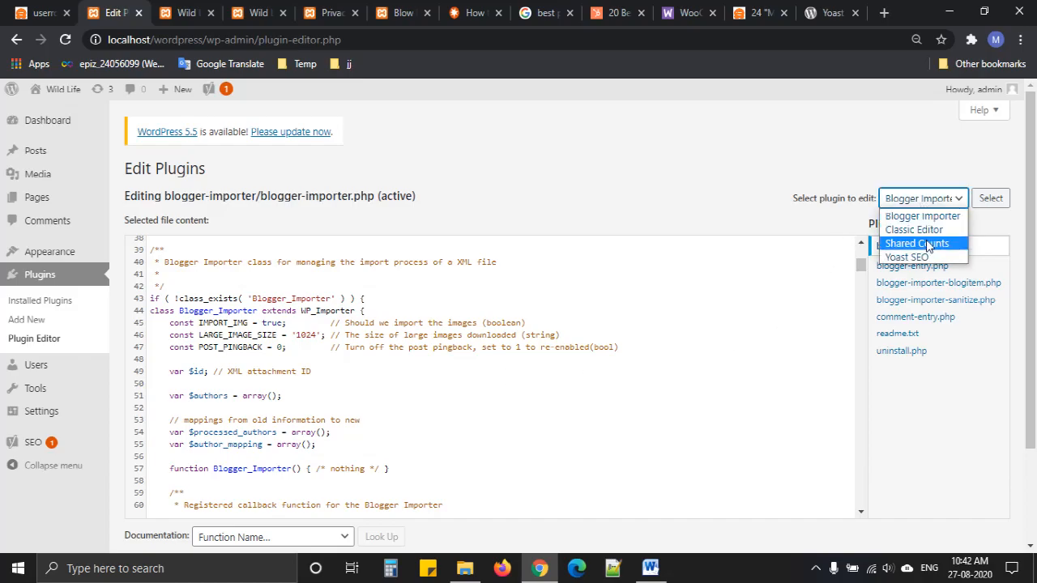
pyautogui.click(929, 244)
pyautogui.click(986, 202)
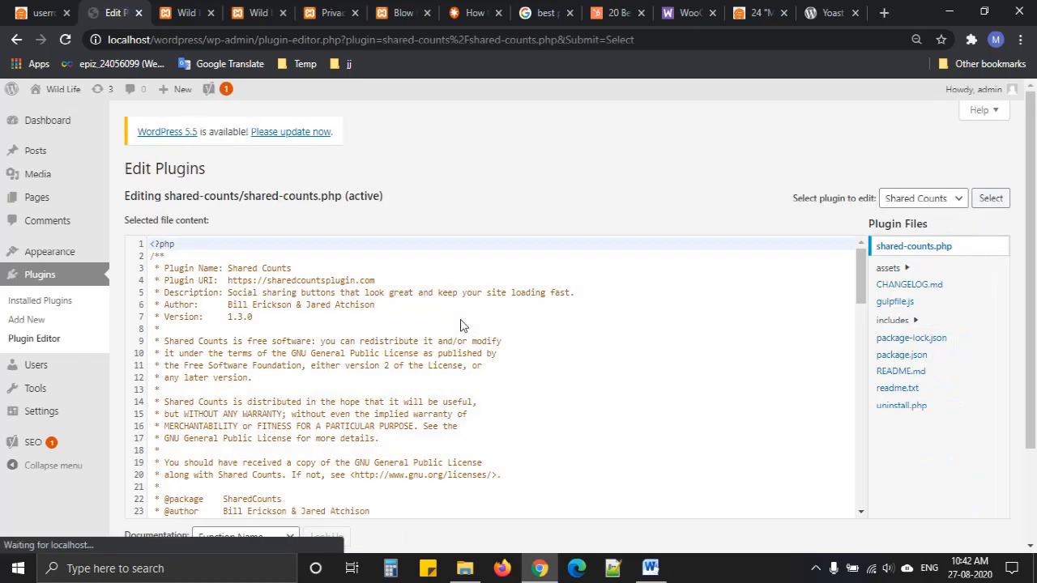
pyautogui.scroll(-10, 460, 325)
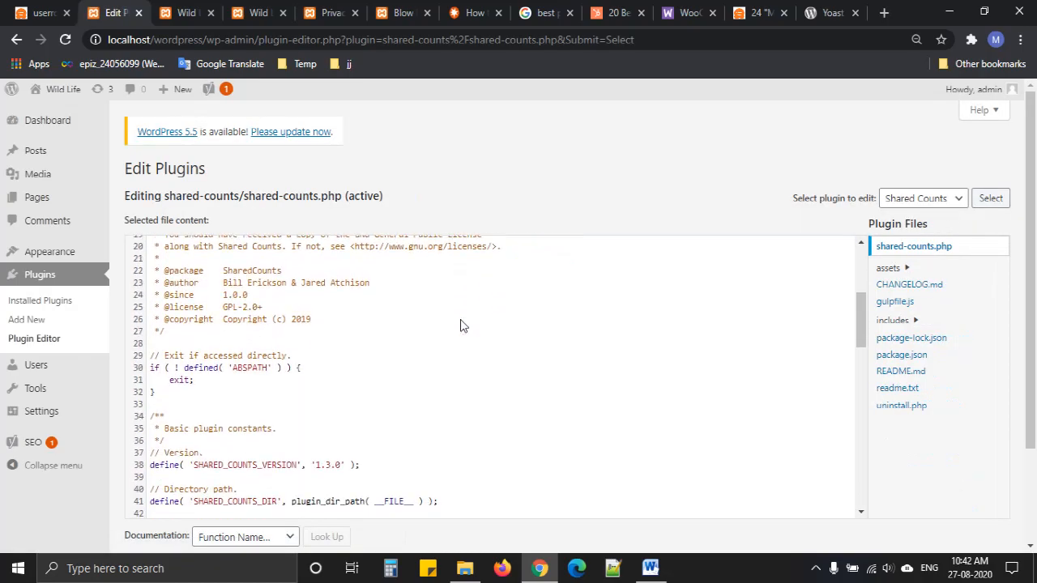
pyautogui.scroll(-5, 460, 325)
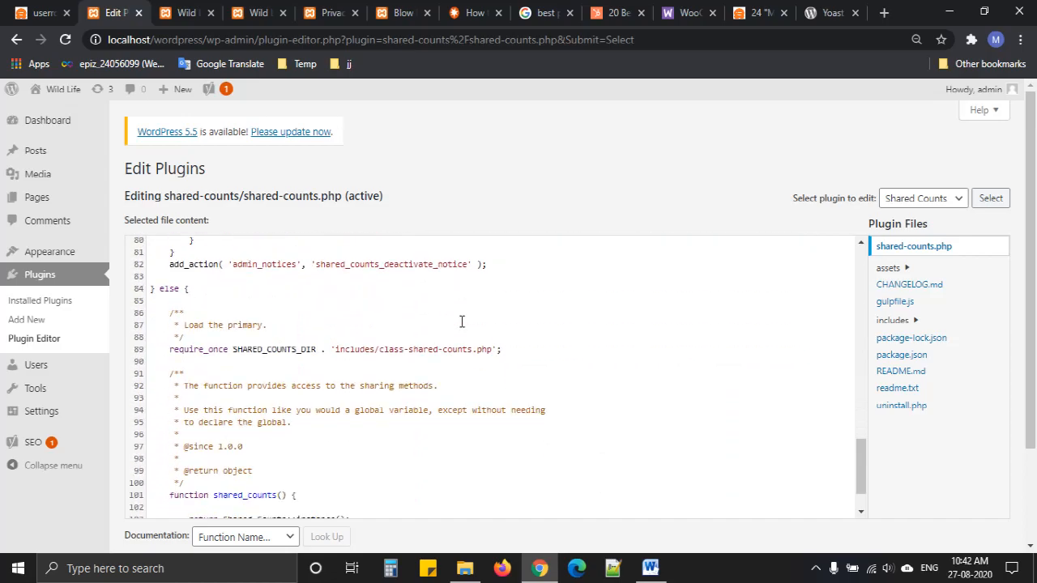
pyautogui.scroll(6, 461, 321)
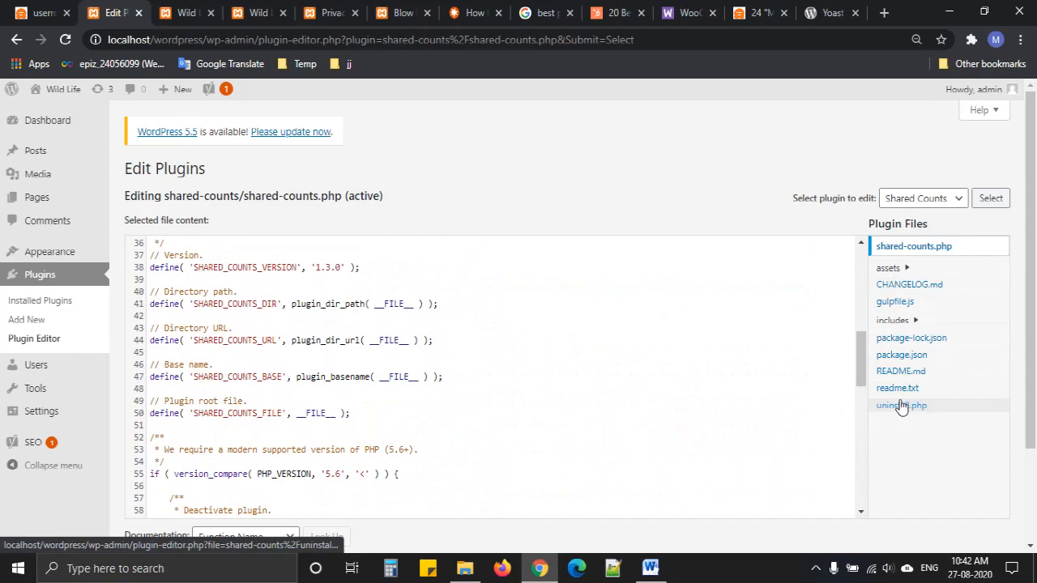
# Open class-shared-counts.php from the Shared Counts includes folder and read through its functions, including the install, includes and instance code
pyautogui.click(890, 323)
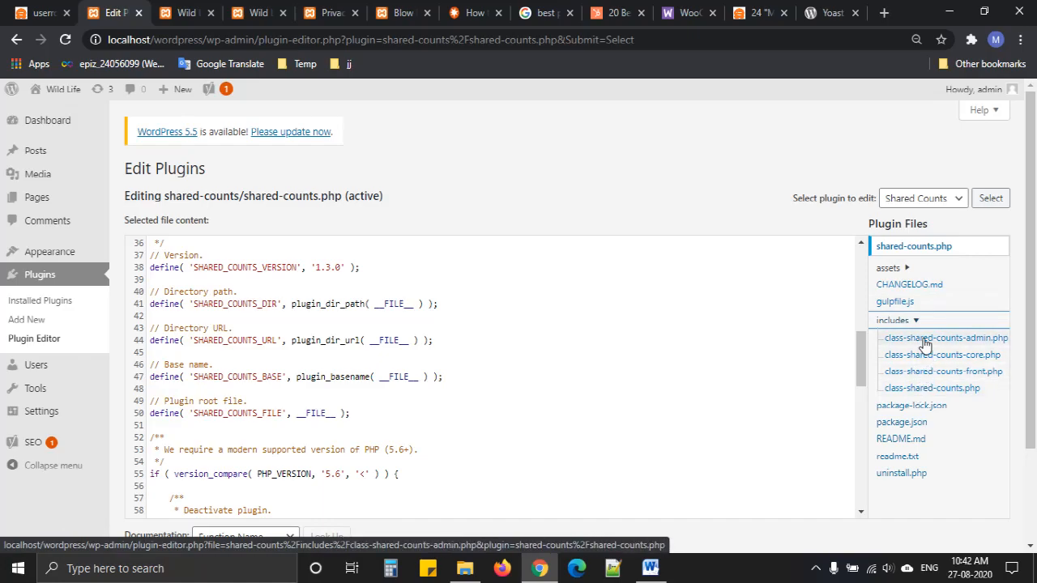
pyautogui.click(925, 388)
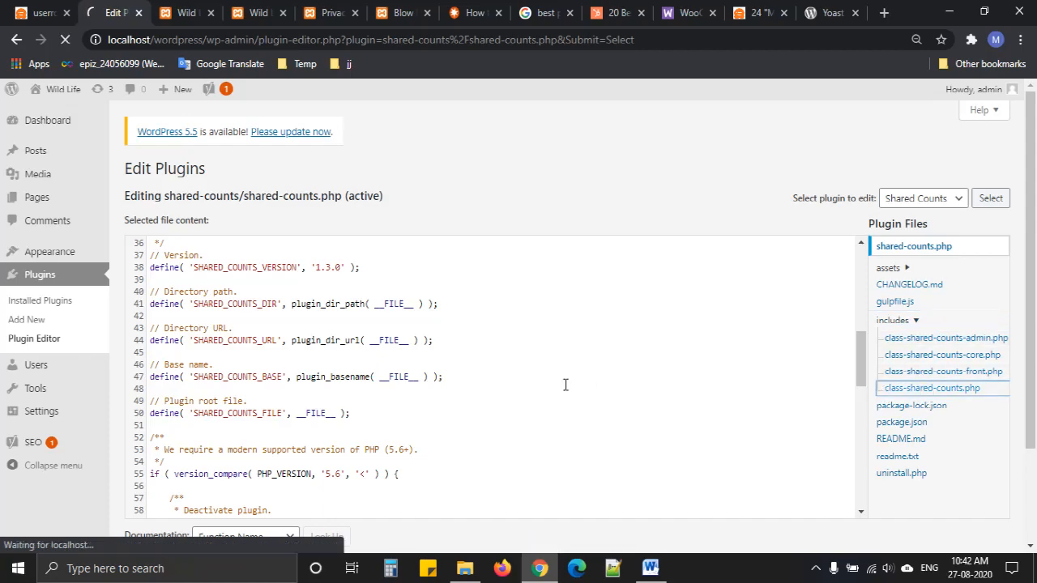
pyautogui.scroll(-5, 486, 364)
pyautogui.scroll(-14, 486, 361)
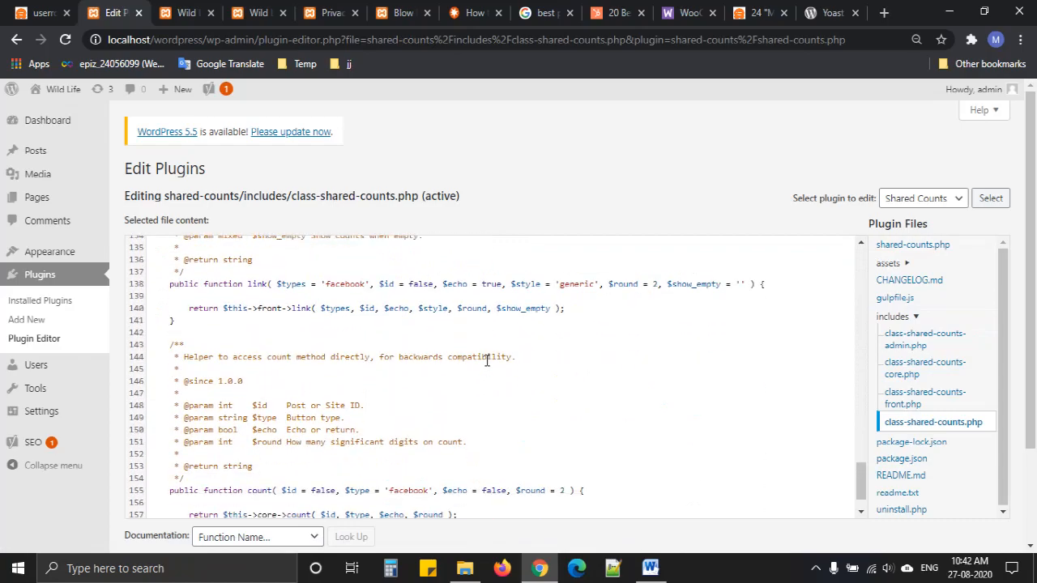
pyautogui.scroll(-2, 486, 362)
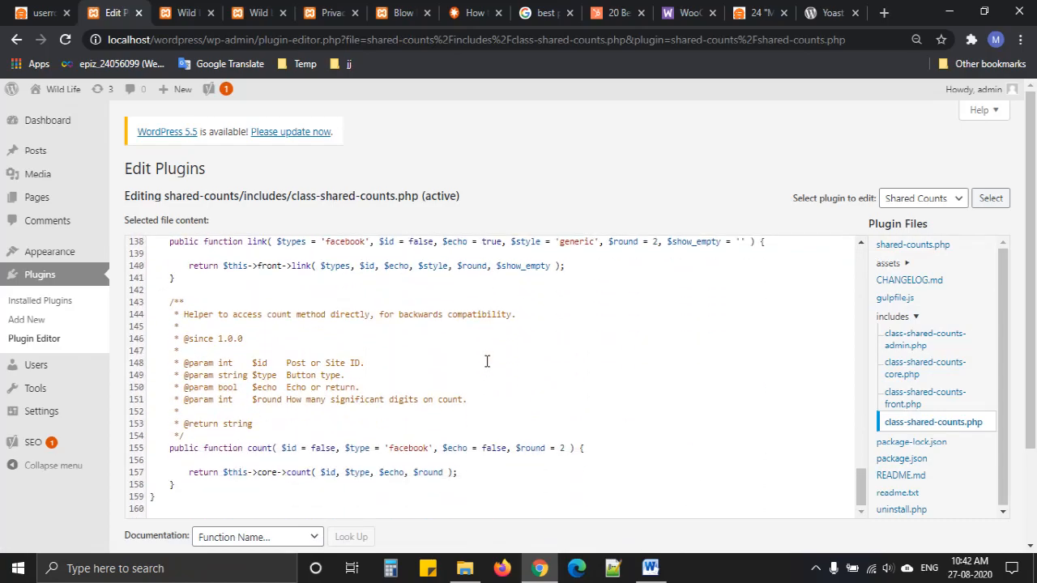
pyautogui.scroll(10, 487, 361)
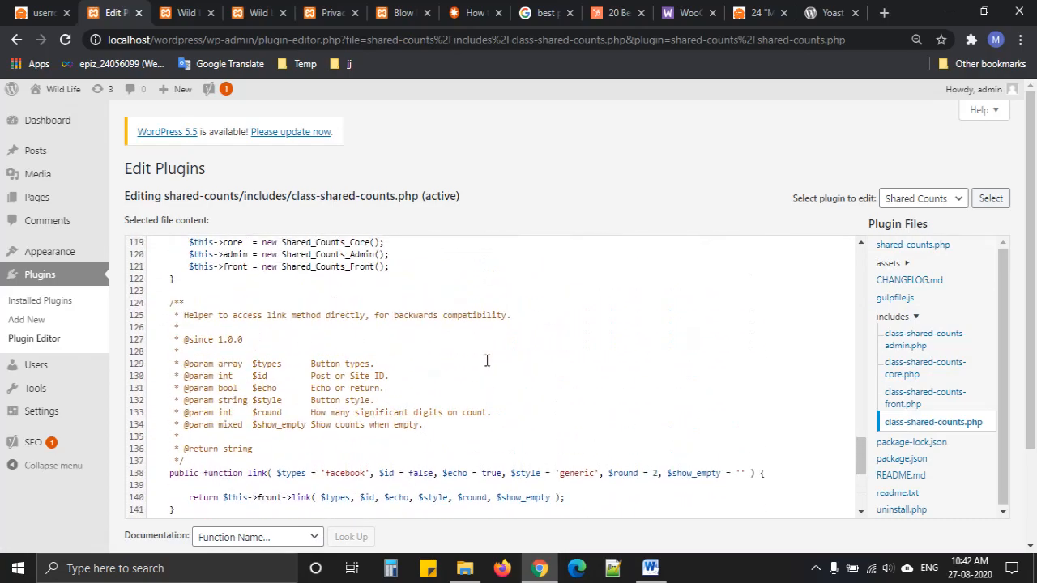
pyautogui.scroll(2, 486, 360)
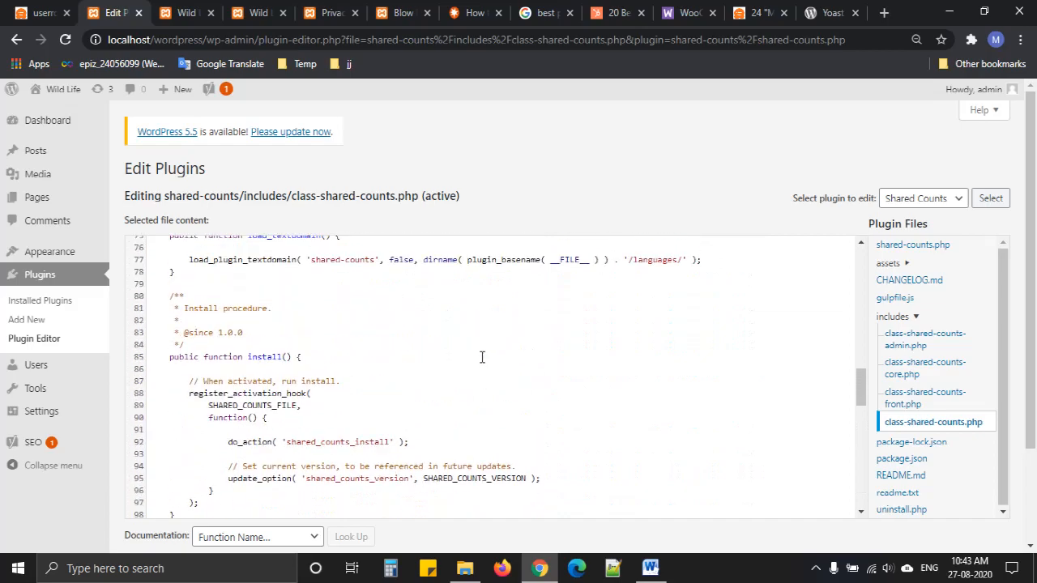
pyautogui.scroll(-5, 485, 361)
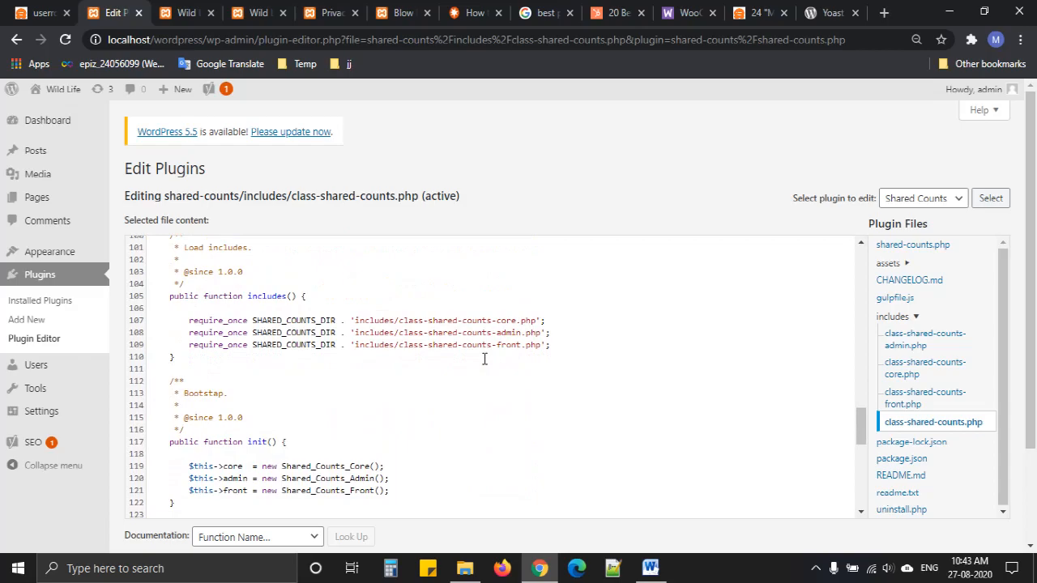
pyautogui.scroll(-1, 484, 358)
pyautogui.scroll(1, 485, 359)
pyautogui.scroll(5, 484, 359)
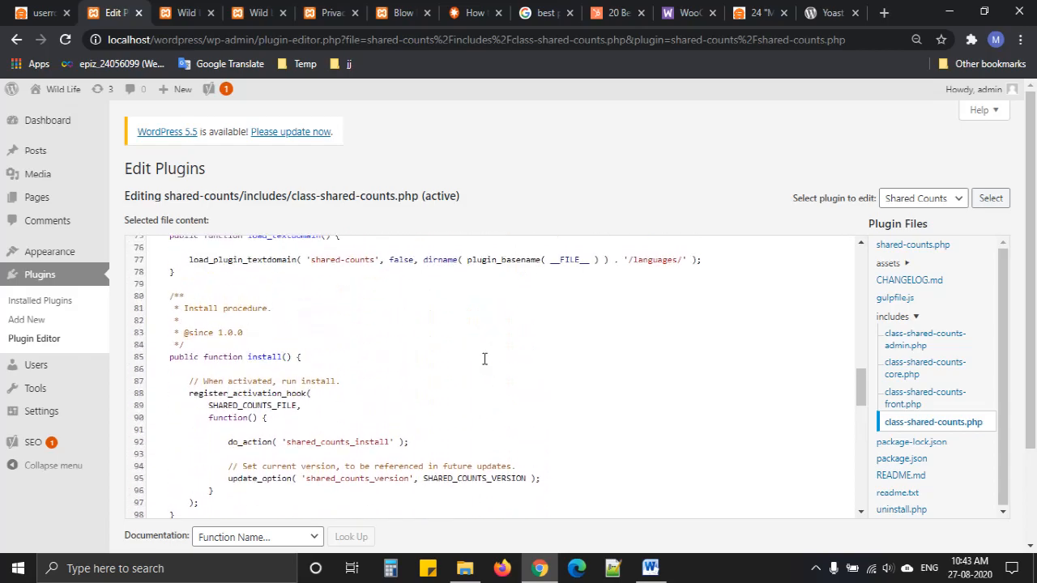
pyautogui.scroll(8, 484, 359)
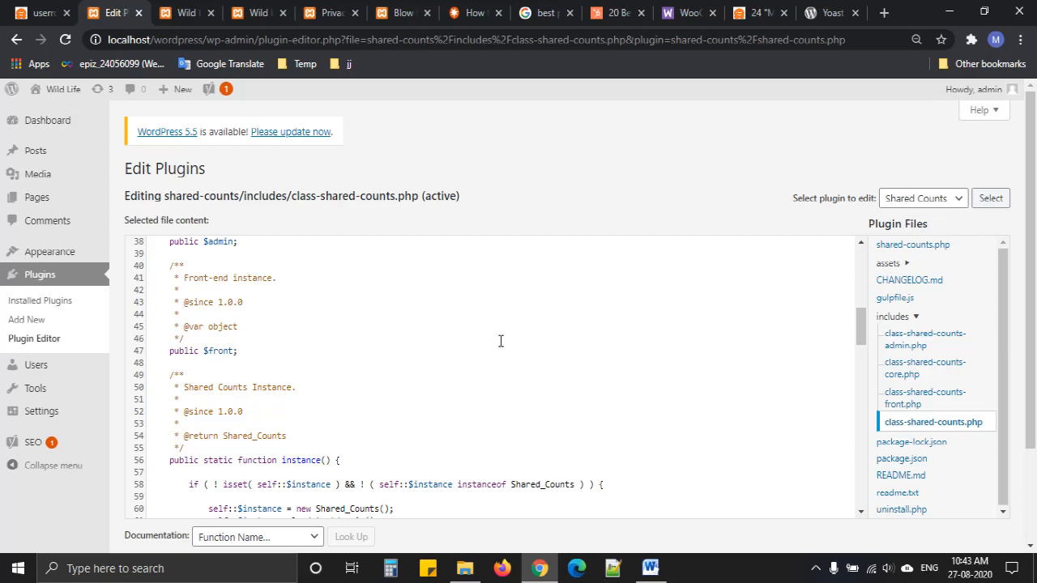
pyautogui.scroll(-6, 500, 341)
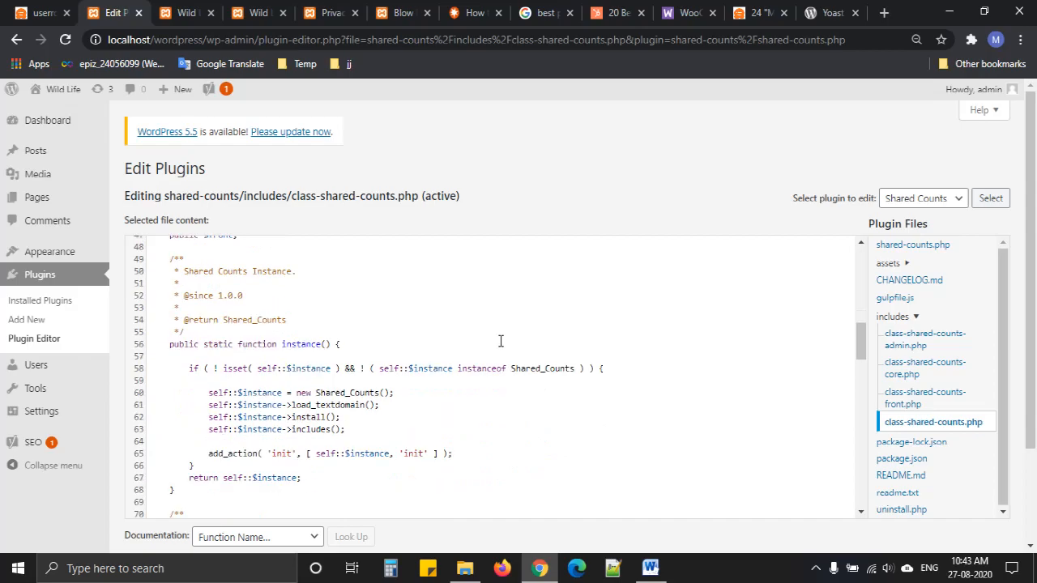
# Expand the css and js folders within the Shared Counts assets, and view the end of the open file and its update option
pyautogui.click(906, 264)
pyautogui.click(900, 283)
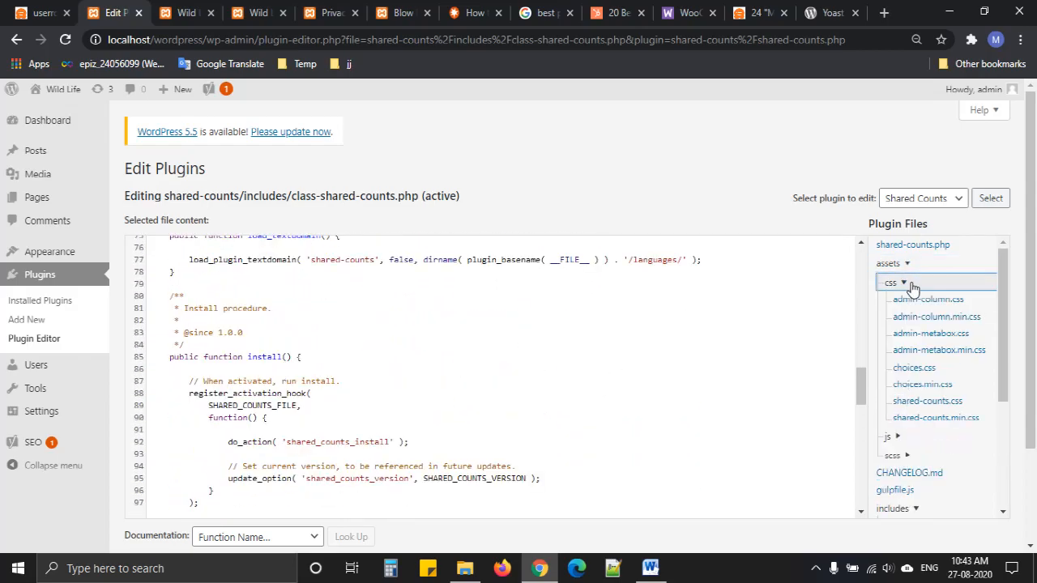
pyautogui.click(891, 437)
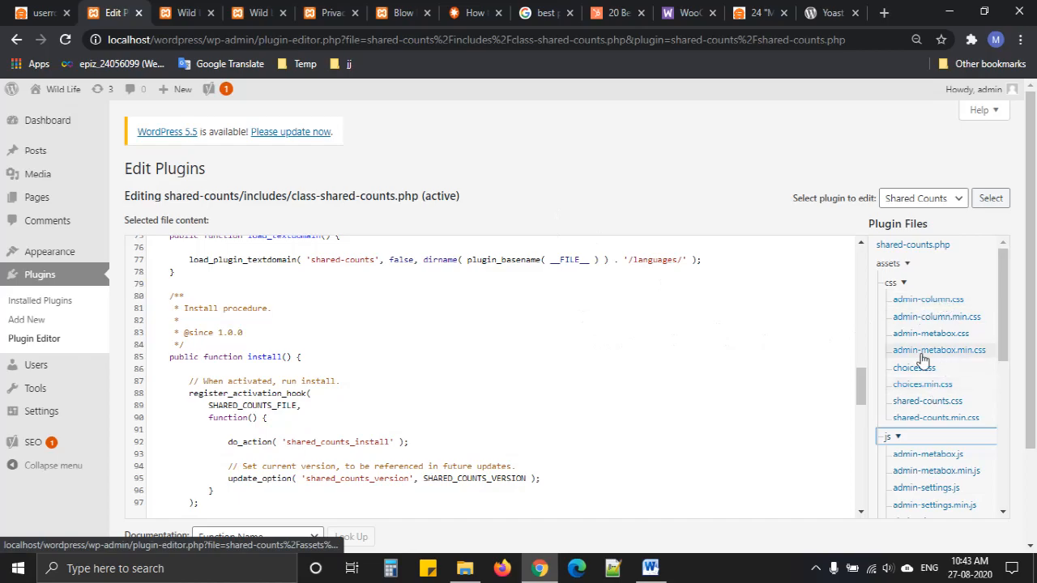
pyautogui.scroll(-6, 519, 269)
pyautogui.scroll(-10, 519, 269)
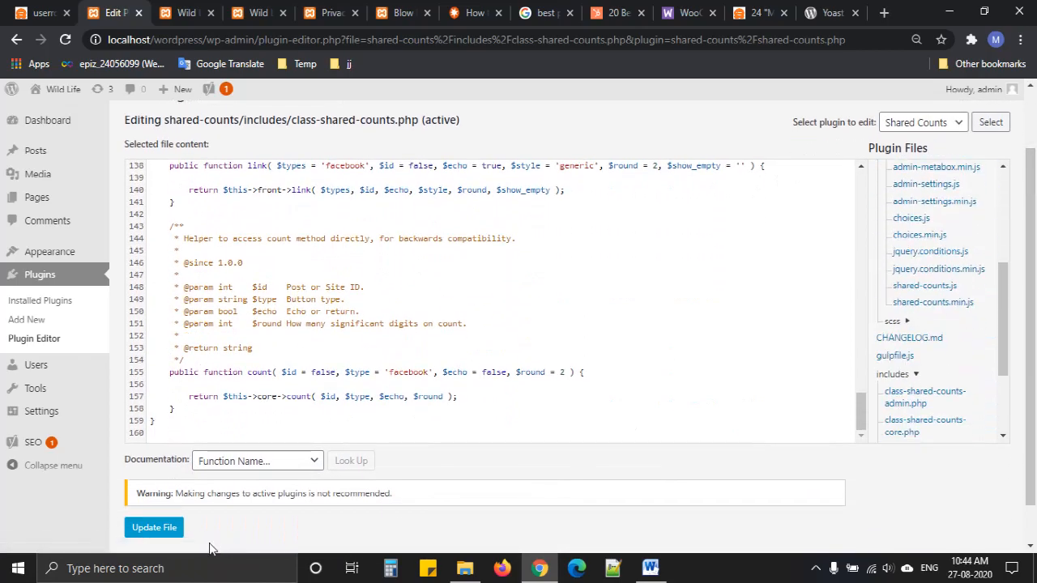